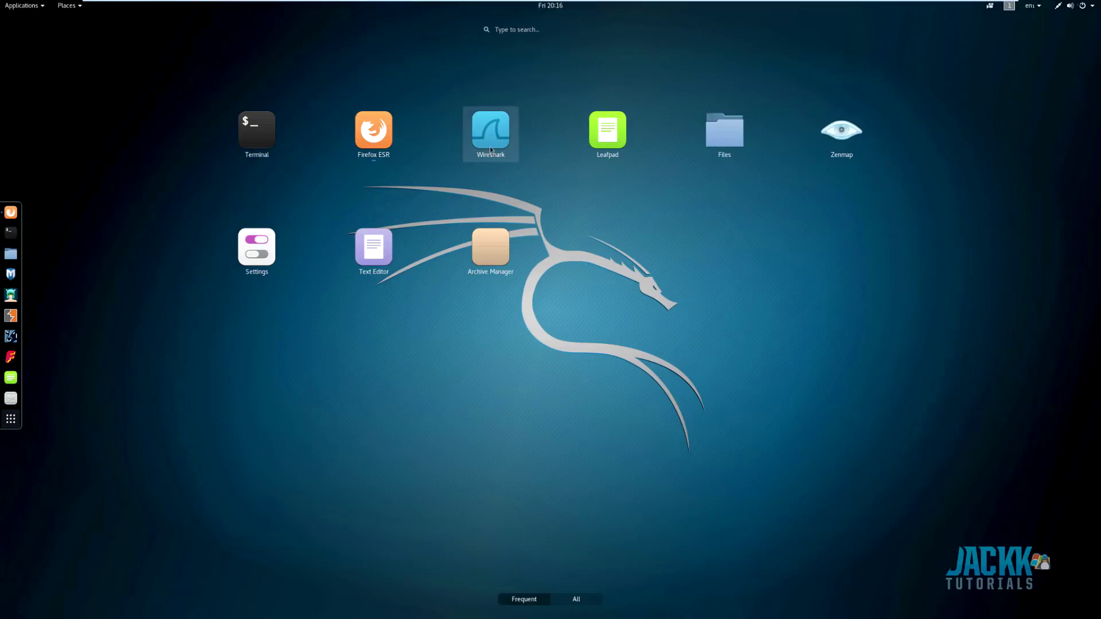
Search the applications for "wire", launch Wireshark and dismiss its startup error message
{"action": "left_click", "coordinate": [512, 32]}
{"action": "type", "text": "wire"}
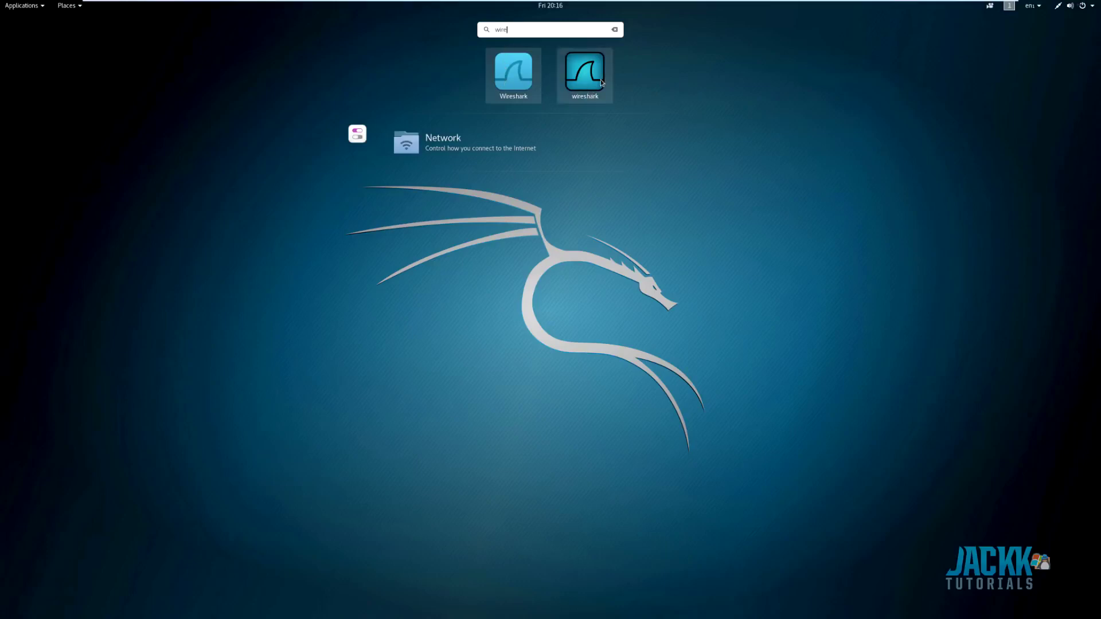
{"action": "left_click", "coordinate": [576, 96]}
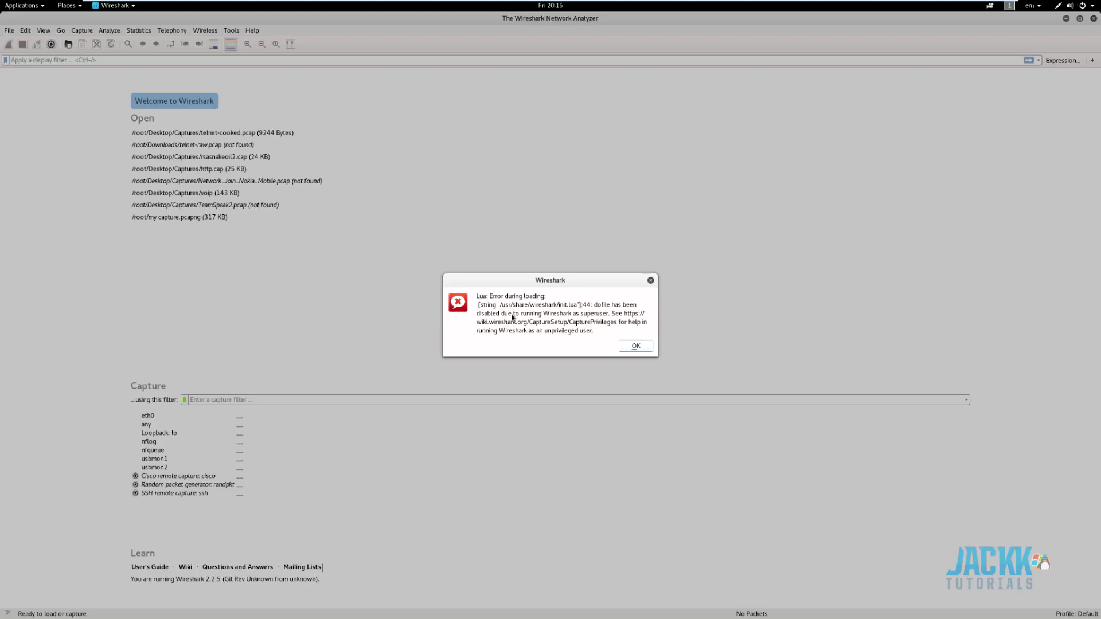
{"action": "left_click", "coordinate": [635, 347]}
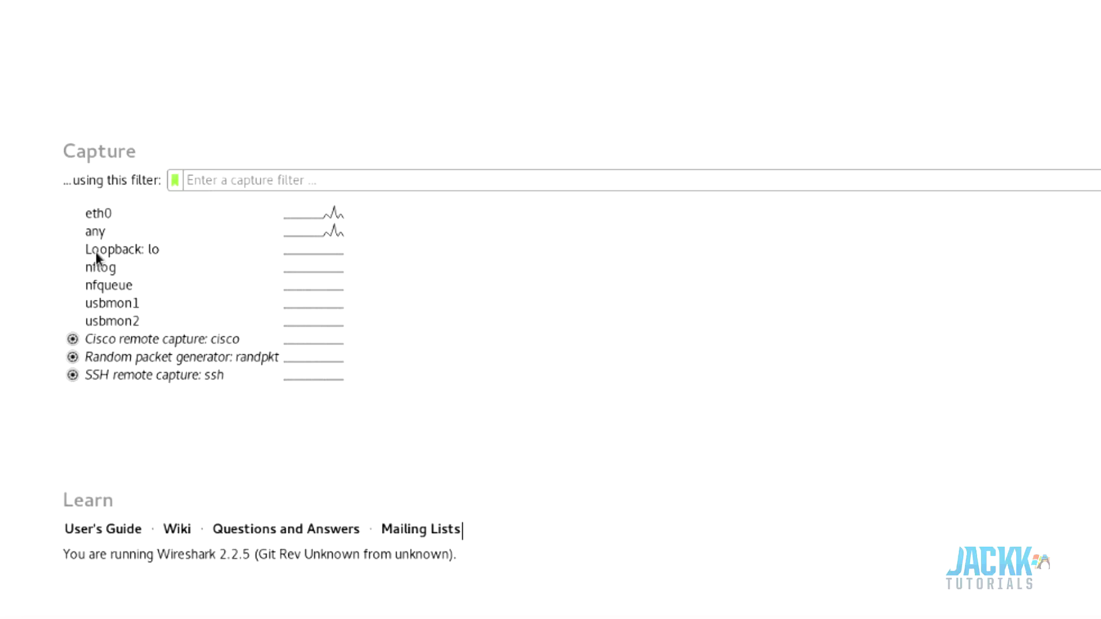
Check the traffic graphs and addresses of the capture interfaces, and start a live capture on eth0
{"action": "mouse_move", "coordinate": [332, 214]}
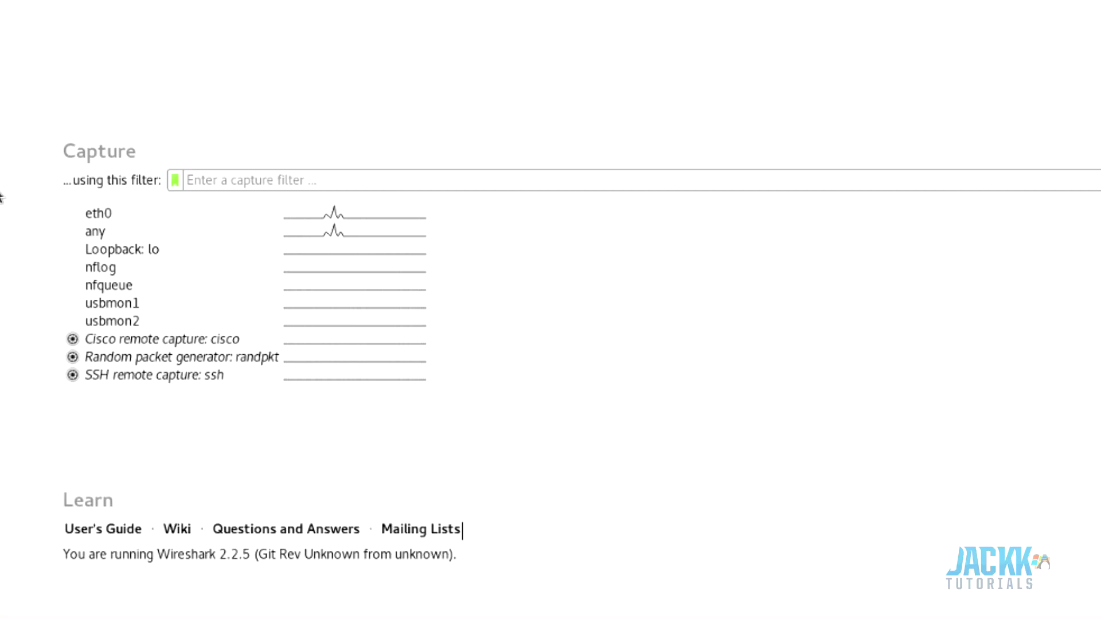
{"action": "mouse_move", "coordinate": [347, 246]}
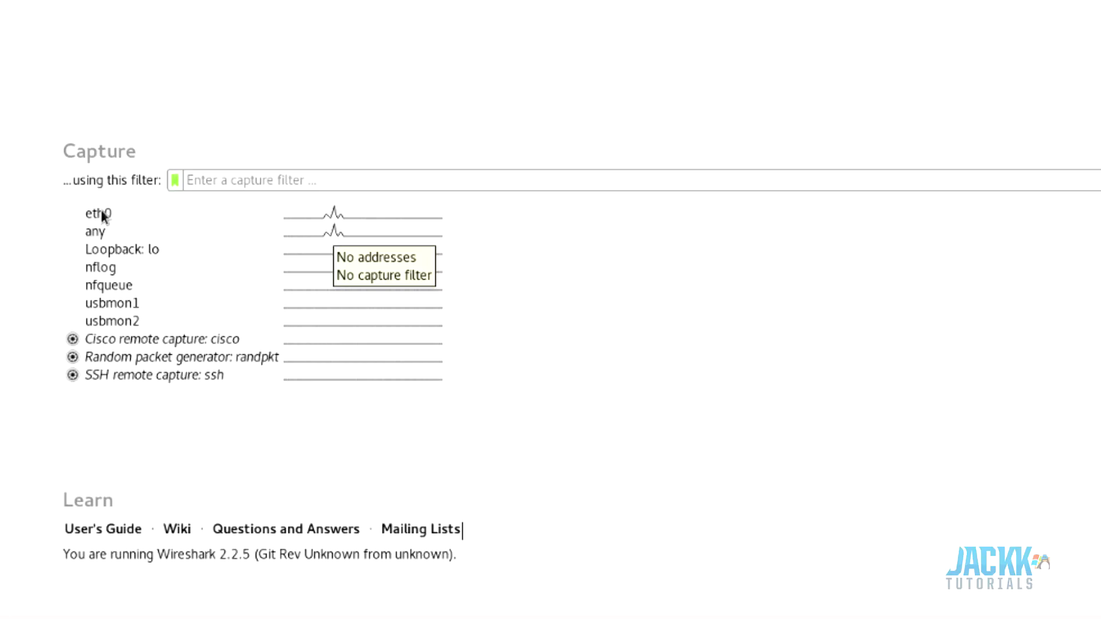
{"action": "mouse_move", "coordinate": [101, 211]}
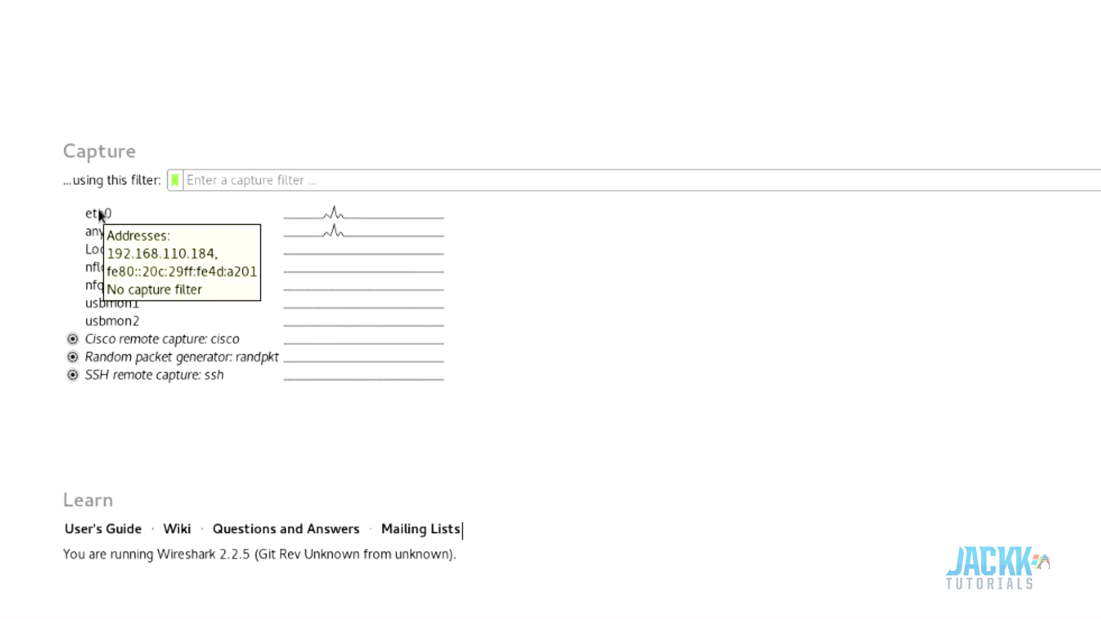
{"action": "left_click", "coordinate": [100, 214]}
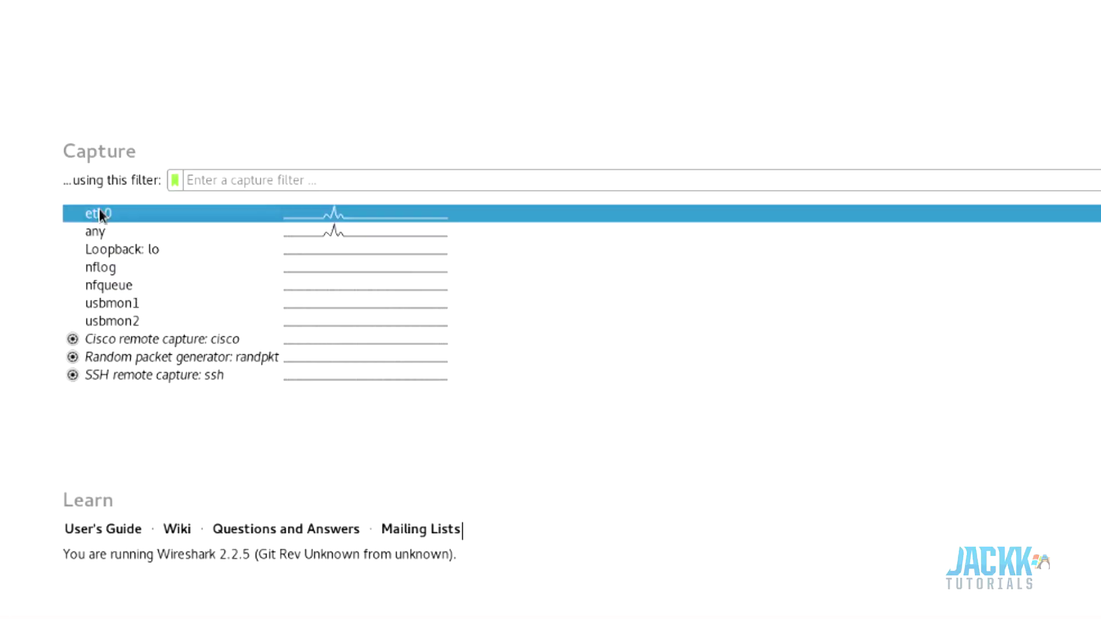
{"action": "mouse_move", "coordinate": [322, 230]}
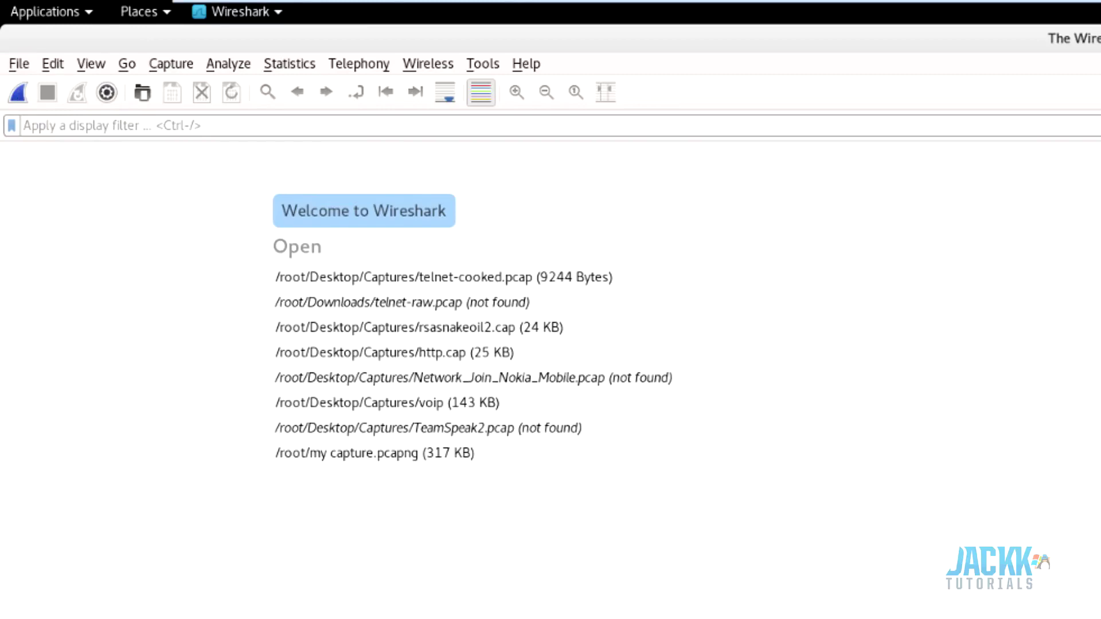
{"action": "double_click", "coordinate": [166, 419]}
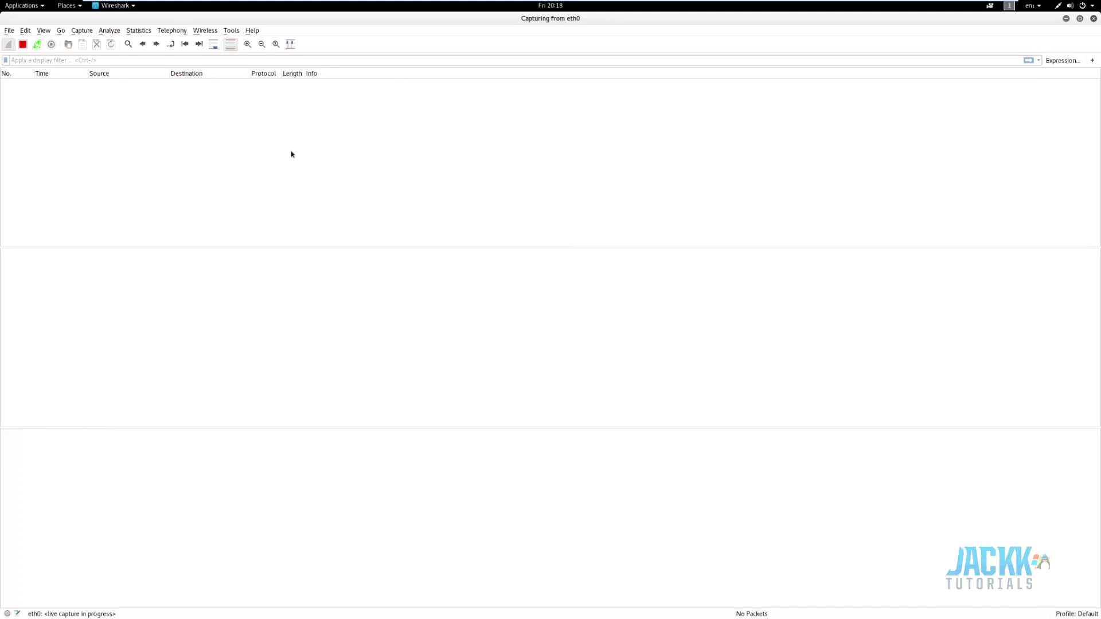
Switch to Firefox and generate traffic by opening the Wireshark guide's Introduction chapter and the linked GNU General Public License page
{"action": "left_click", "coordinate": [1066, 17]}
{"action": "left_click", "coordinate": [11, 202]}
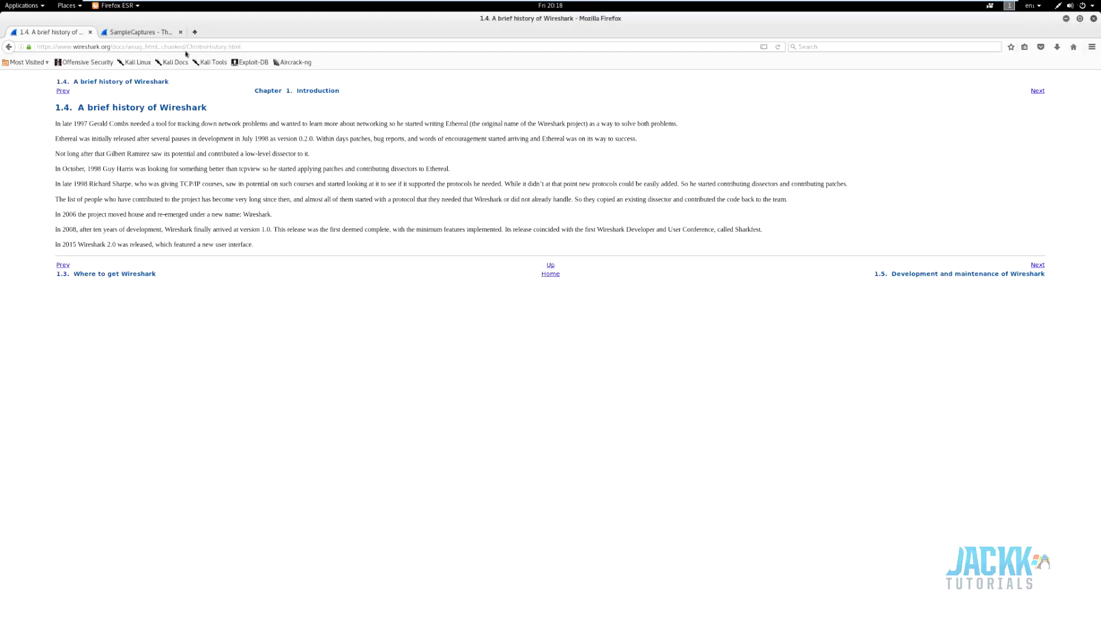
{"action": "left_click", "coordinate": [138, 34]}
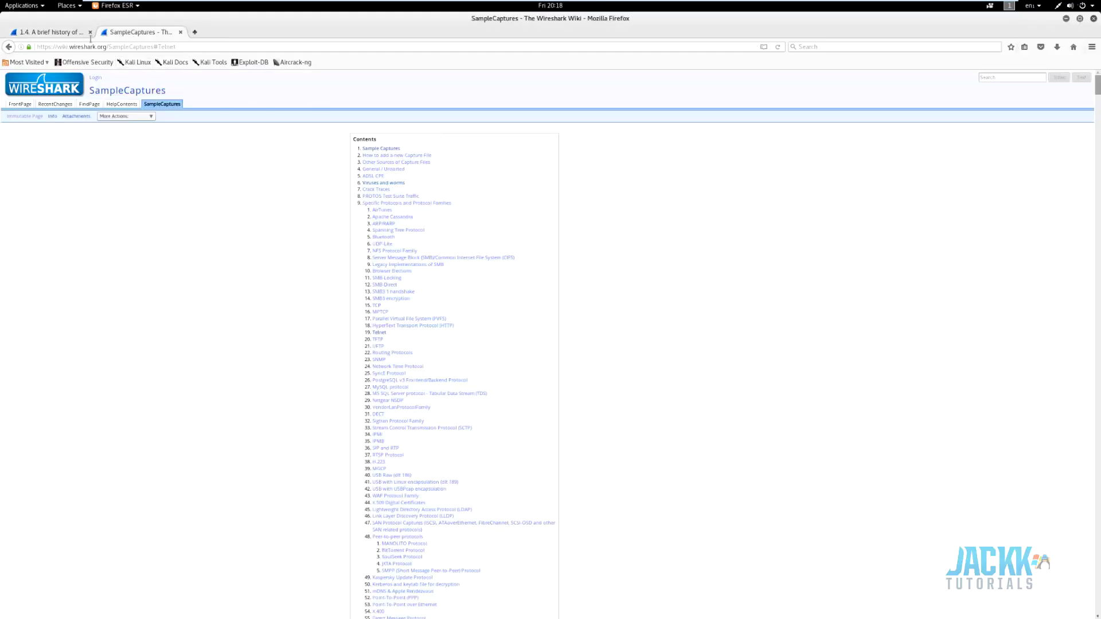
{"action": "left_click", "coordinate": [34, 32]}
{"action": "left_click", "coordinate": [549, 265]}
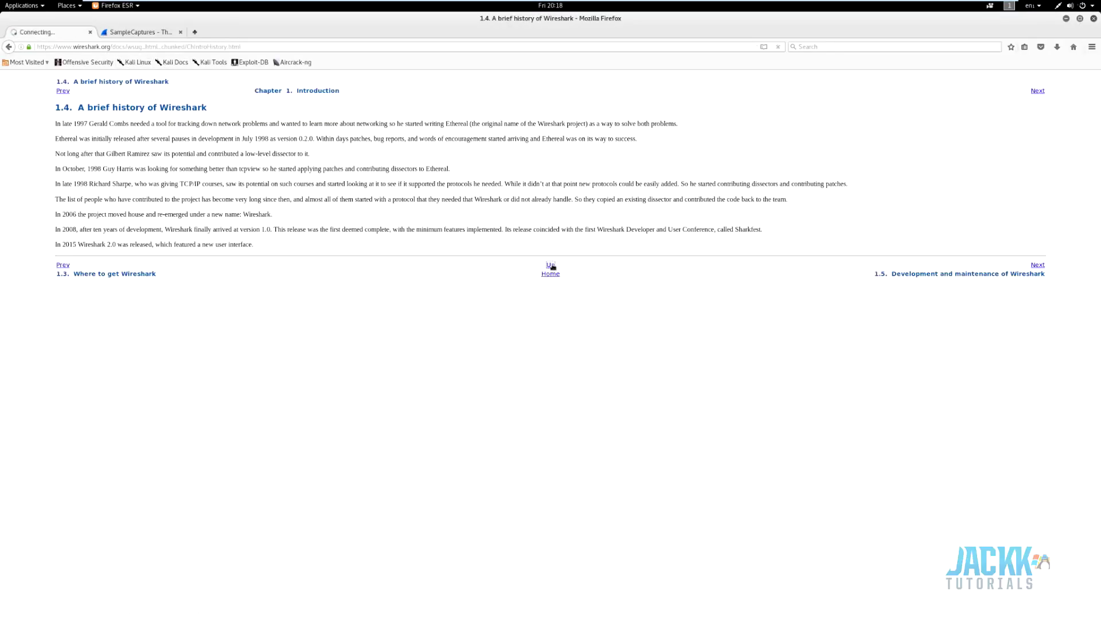
{"action": "left_click", "coordinate": [113, 156]}
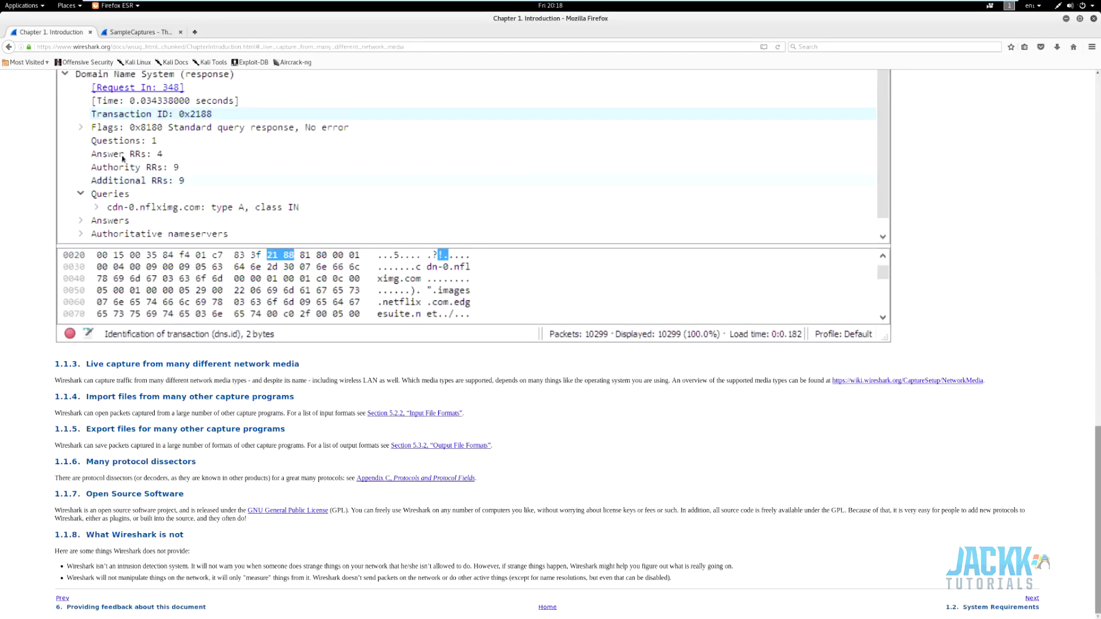
{"action": "left_click", "coordinate": [296, 512]}
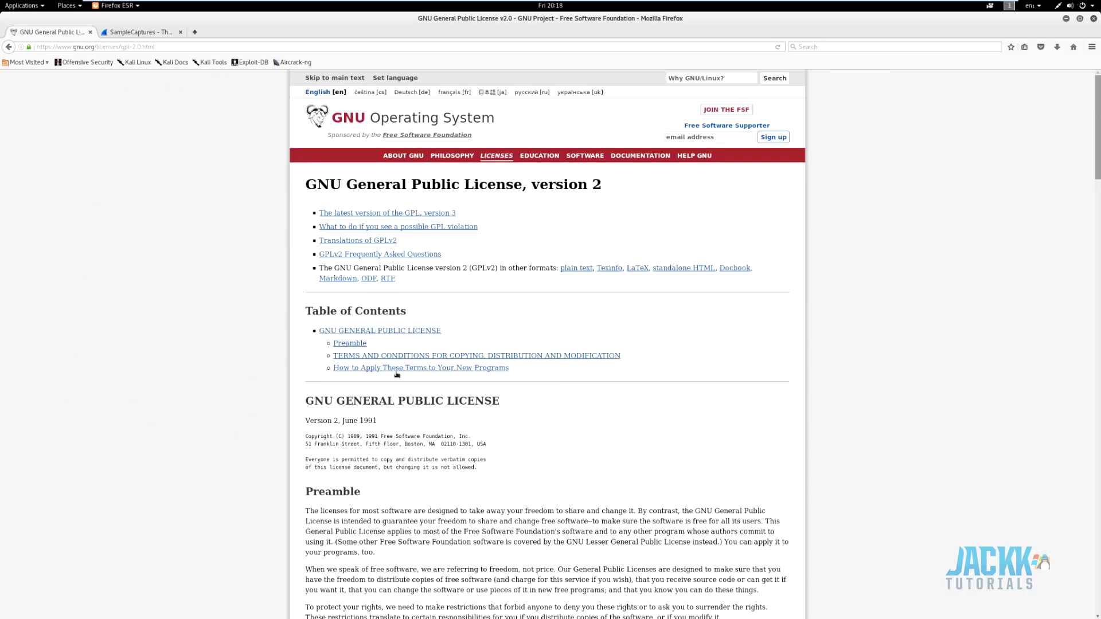
{"action": "left_click", "coordinate": [412, 359]}
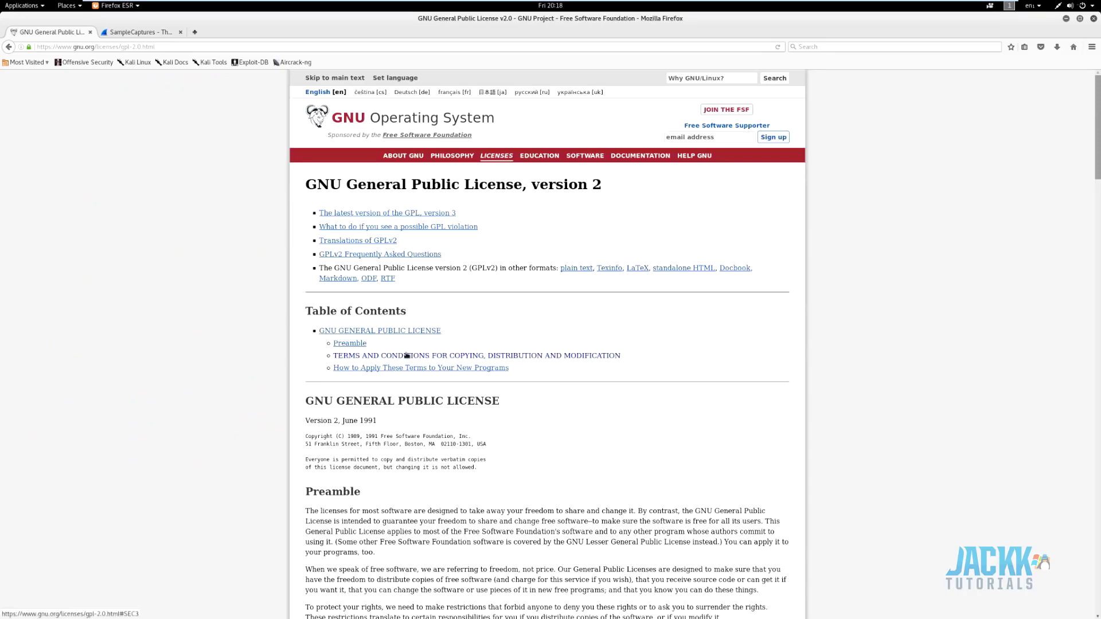
Switch back to Wireshark and stop the running eth0 capture
{"action": "key", "text": "super"}
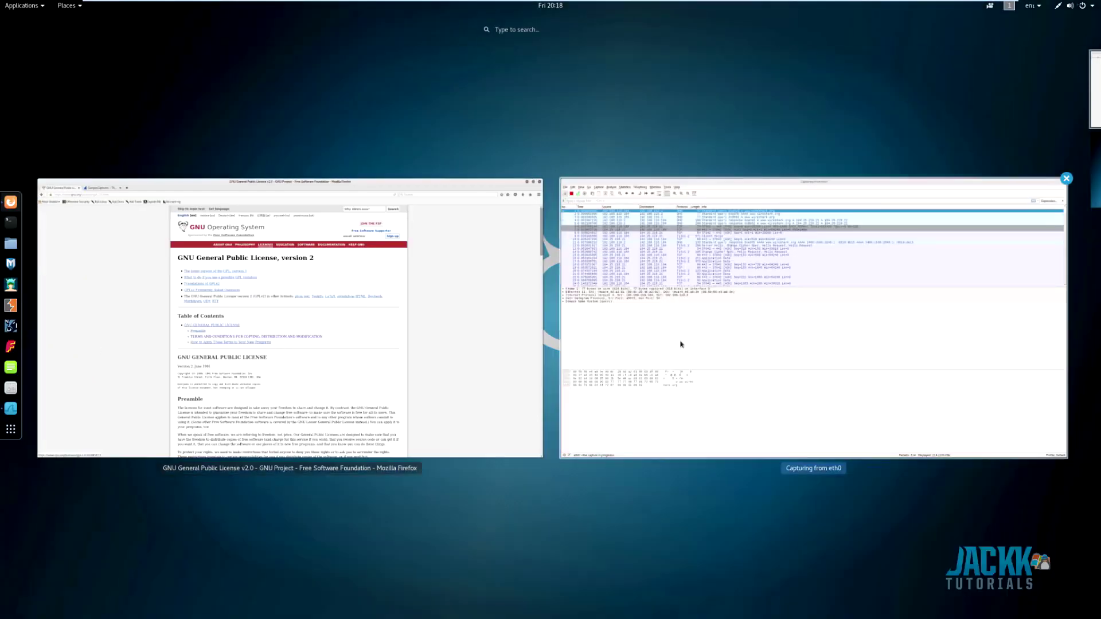
{"action": "left_click", "coordinate": [674, 345]}
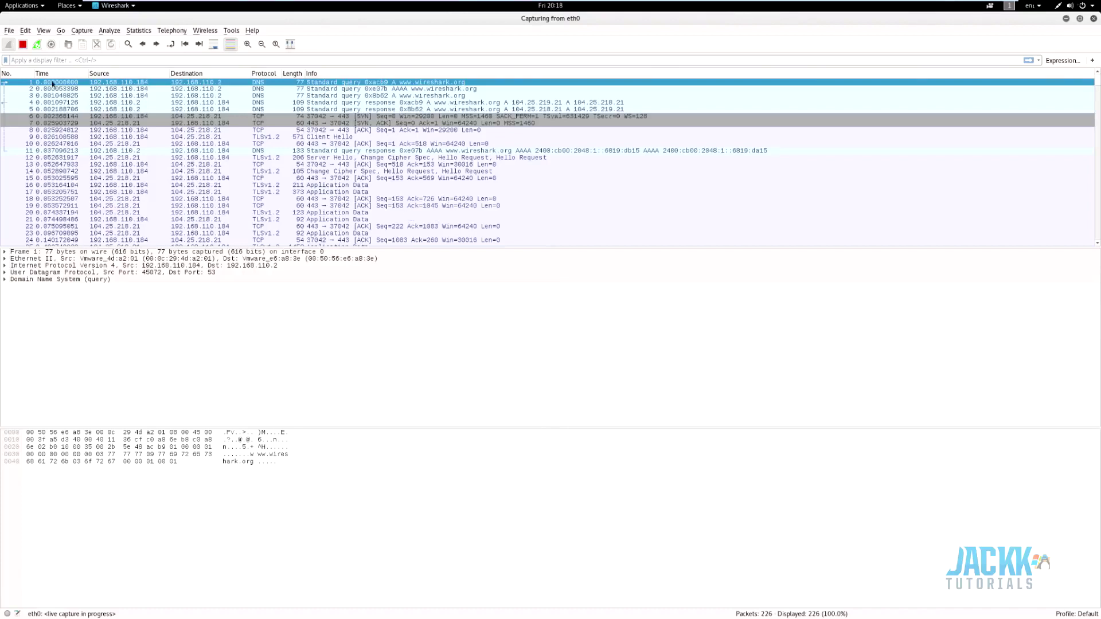
{"action": "left_click", "coordinate": [22, 44]}
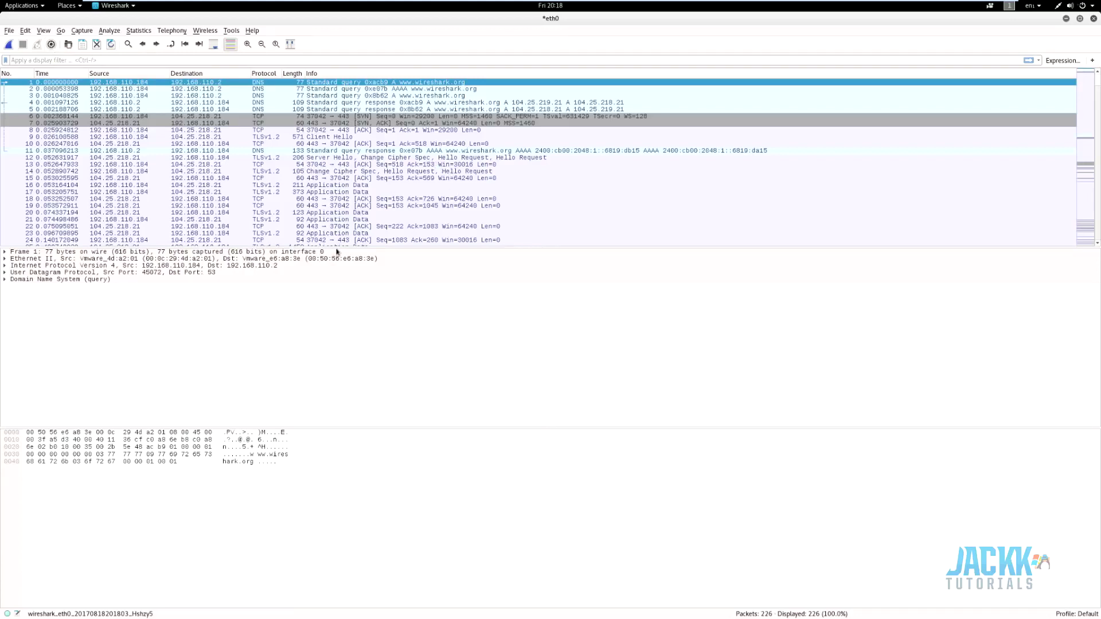
Enlarge the packet list area and browse several captured packets, ending with packet 8 selected
{"action": "left_click_drag", "start_coordinate": [338, 247], "coordinate": [341, 297]}
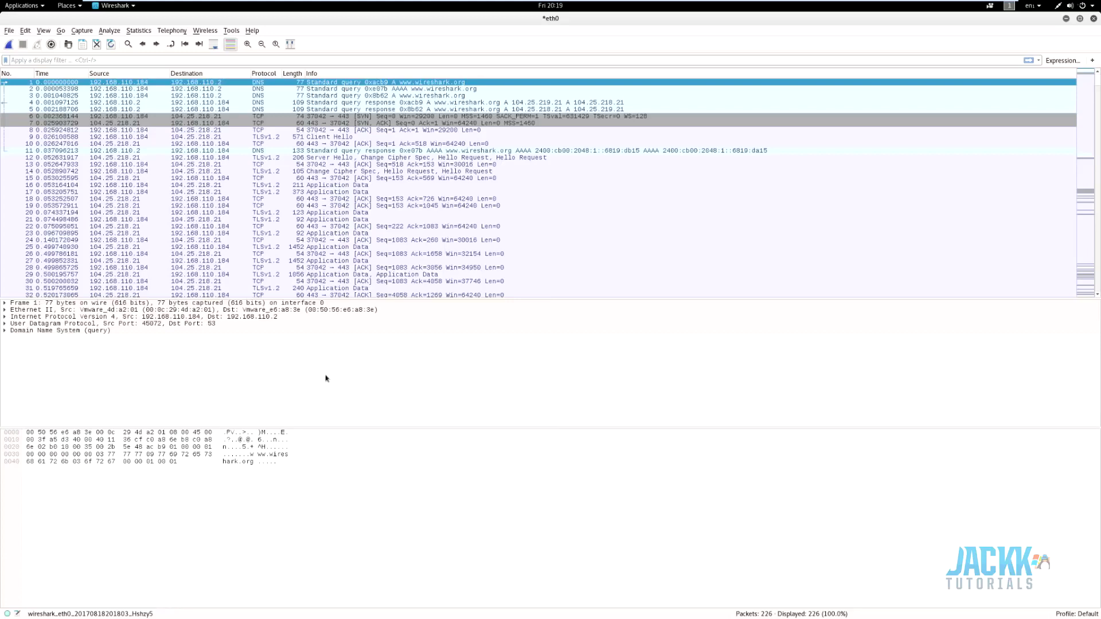
{"action": "left_click", "coordinate": [99, 233]}
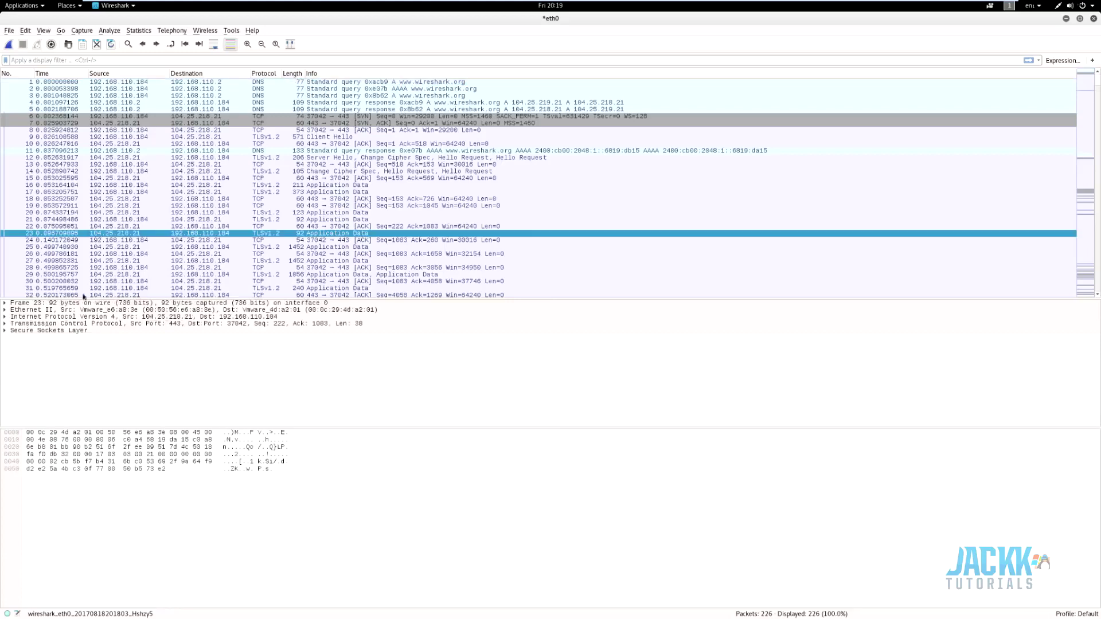
{"action": "left_click", "coordinate": [113, 192]}
{"action": "left_click", "coordinate": [105, 247]}
{"action": "left_click", "coordinate": [166, 165]}
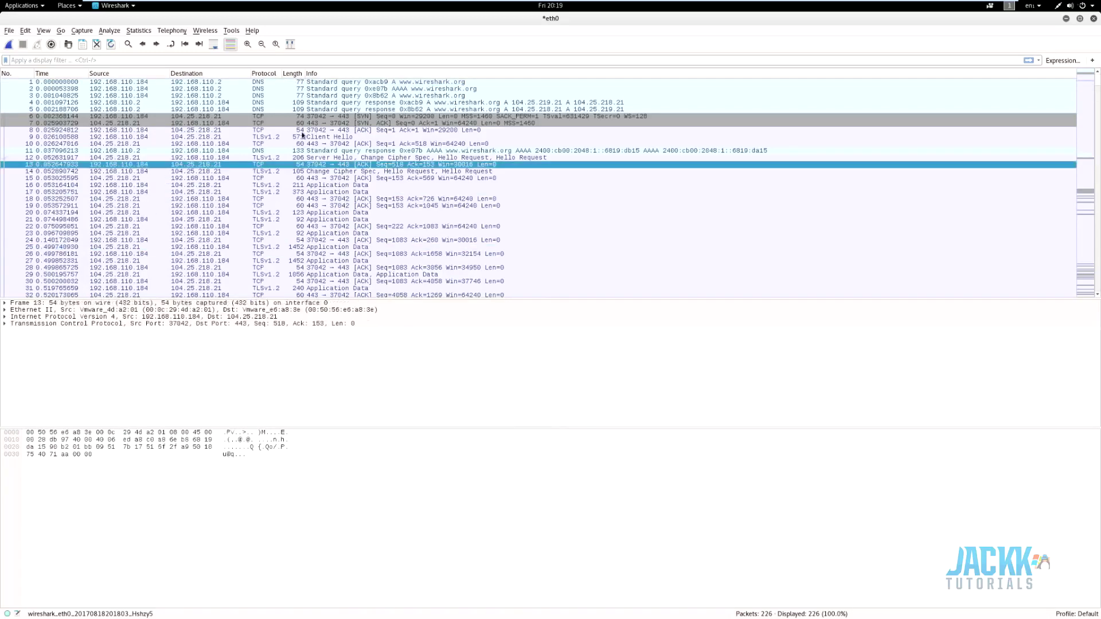
{"action": "left_click", "coordinate": [302, 131]}
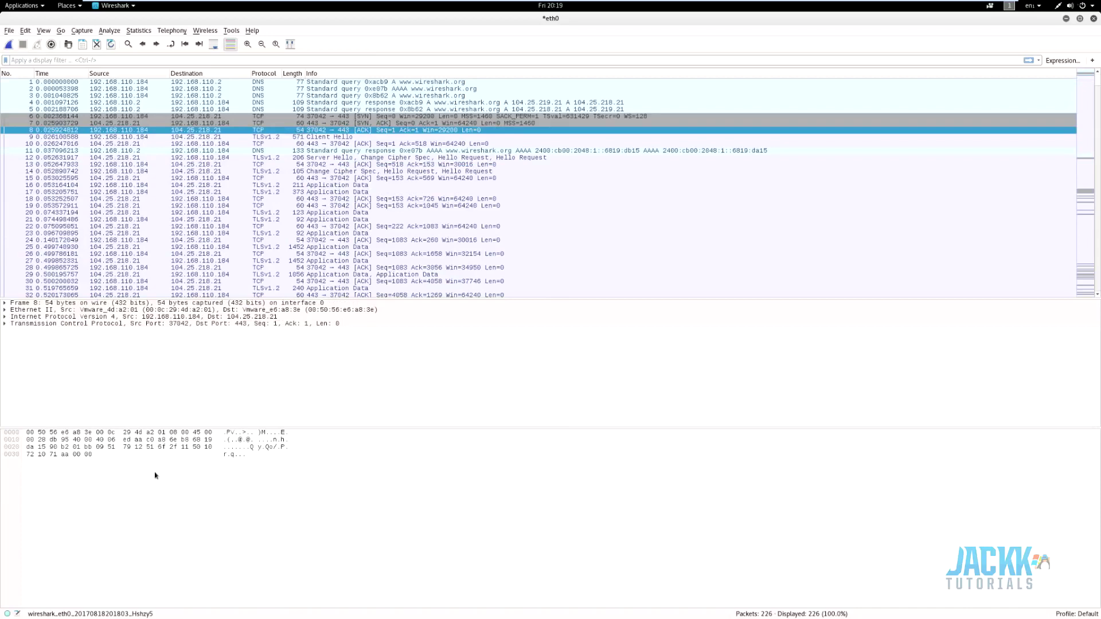
Examine the bytes belonging to packet 8's Frame, Ethernet II, Internet Protocol and Transmission Control Protocol layers
{"action": "left_click", "coordinate": [56, 310]}
{"action": "left_click", "coordinate": [43, 323]}
{"action": "left_click", "coordinate": [46, 316]}
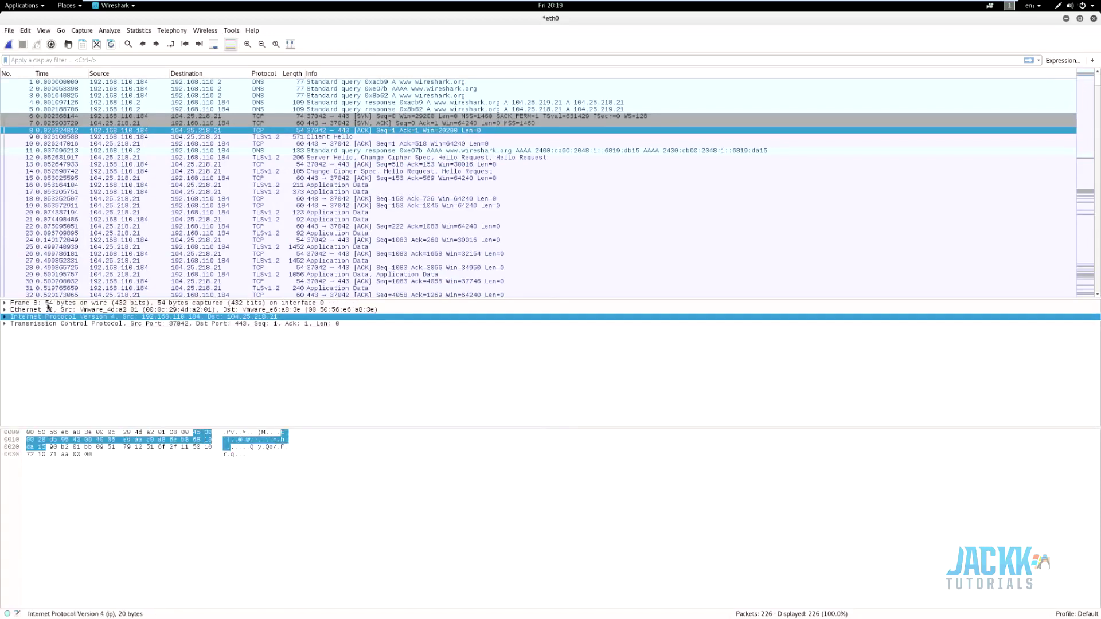
{"action": "left_click", "coordinate": [48, 304]}
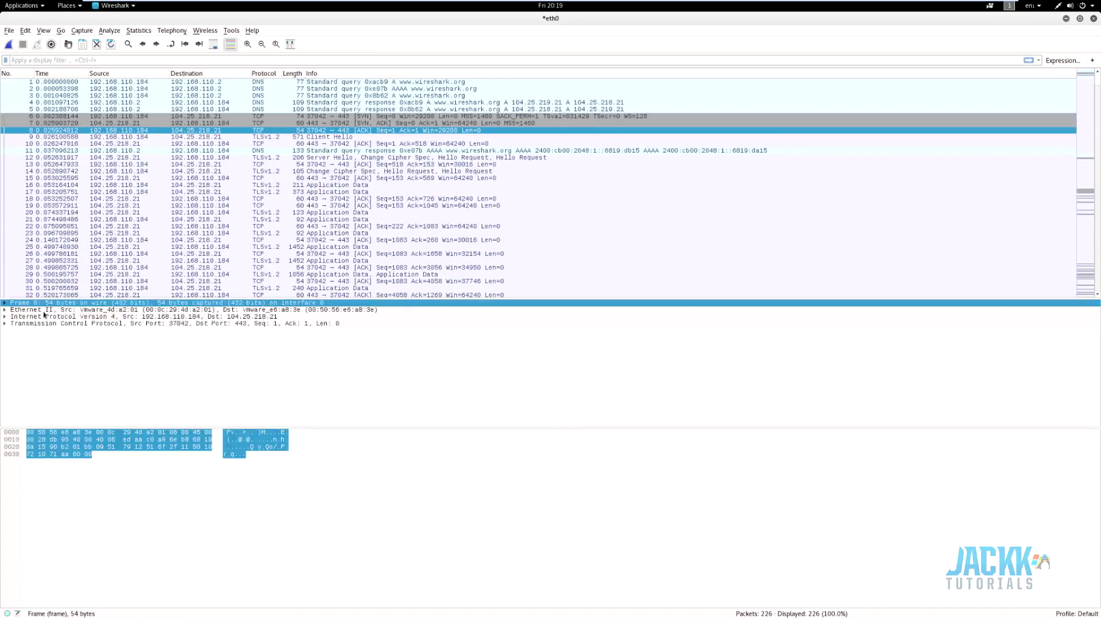
{"action": "left_click", "coordinate": [44, 312]}
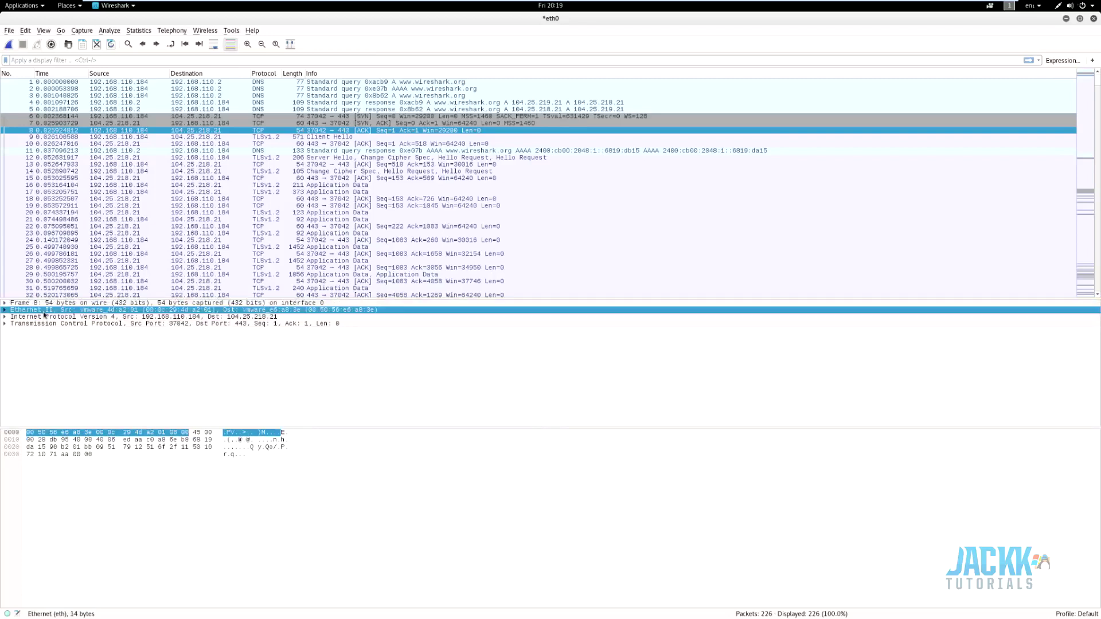
{"action": "left_click", "coordinate": [41, 325]}
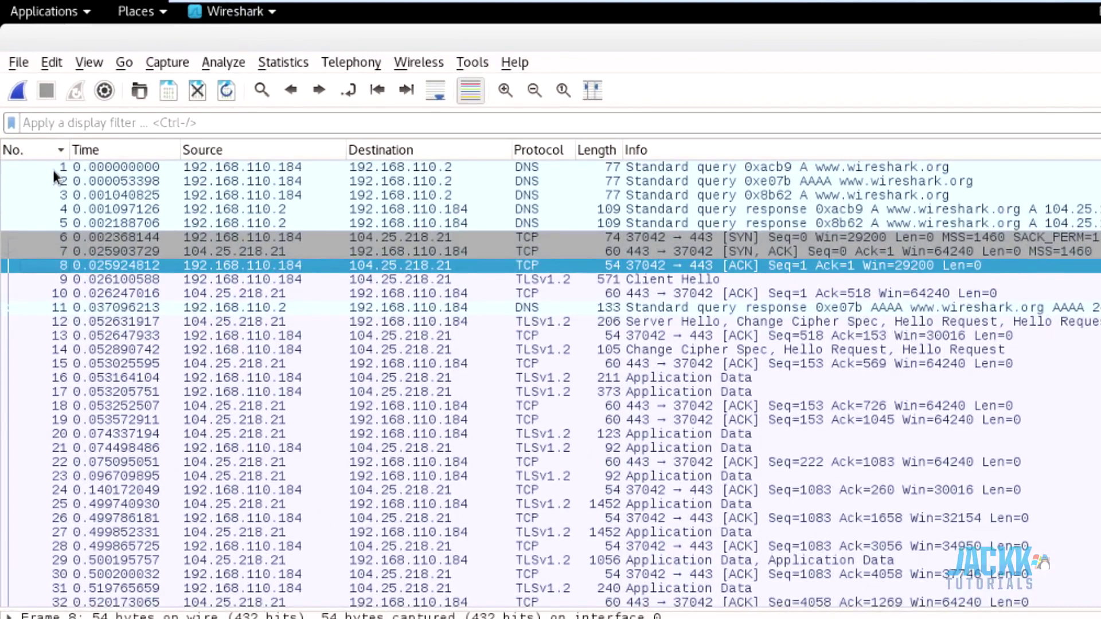
Examine the related-packet markers of DNS packets 1, 2, 4 and 11 to match queries with their responses
{"action": "left_click", "coordinate": [53, 169]}
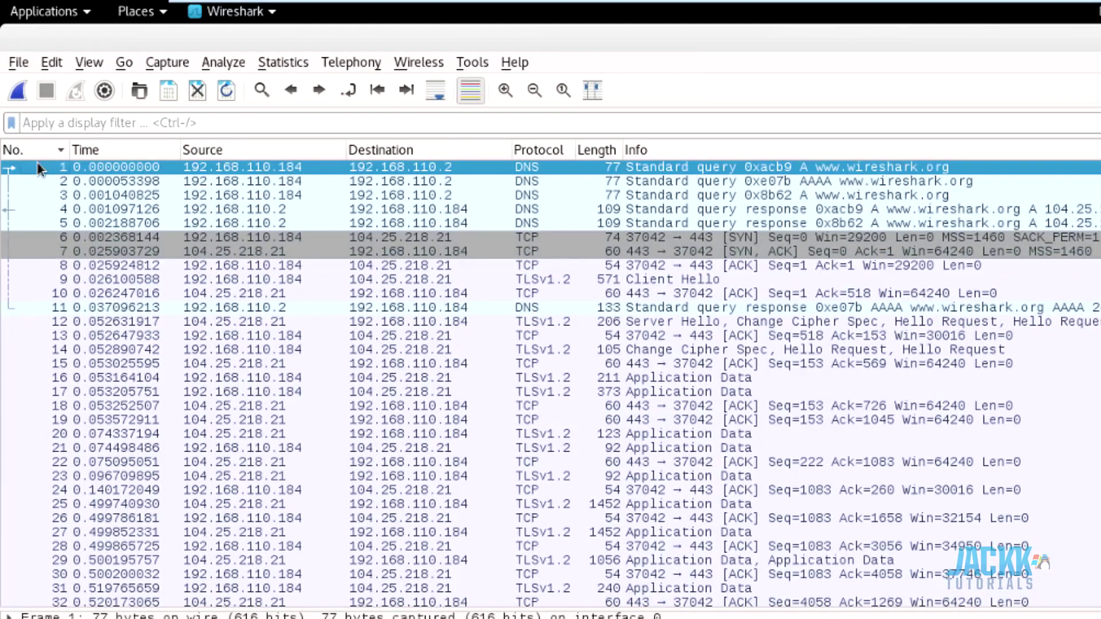
{"action": "left_click", "coordinate": [43, 181]}
{"action": "left_click", "coordinate": [51, 206]}
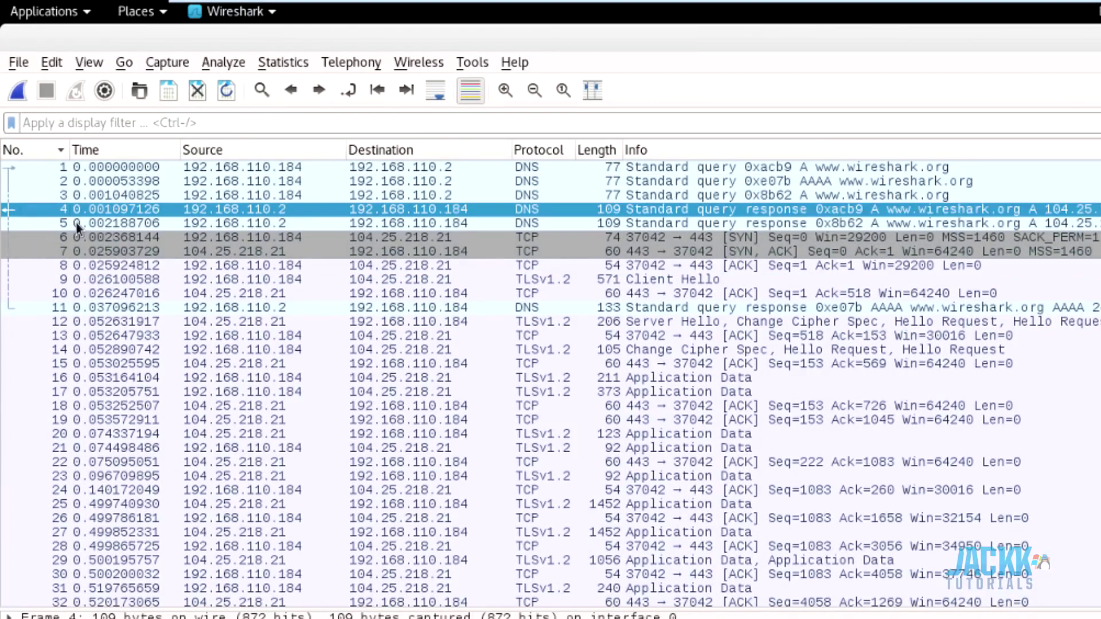
{"action": "left_click", "coordinate": [19, 170]}
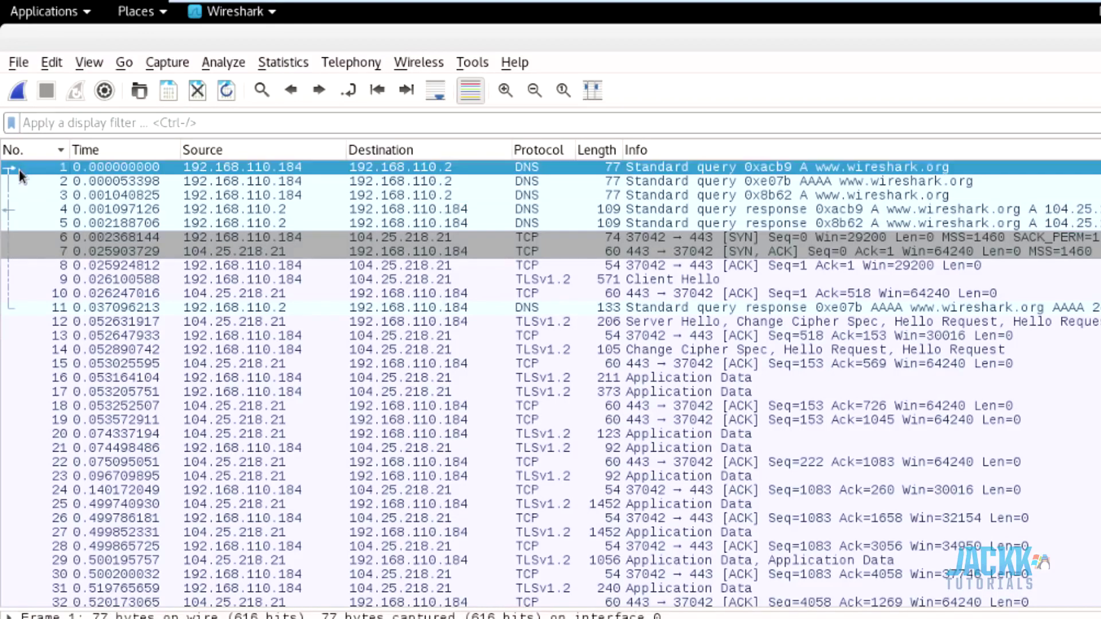
{"action": "left_click", "coordinate": [26, 306]}
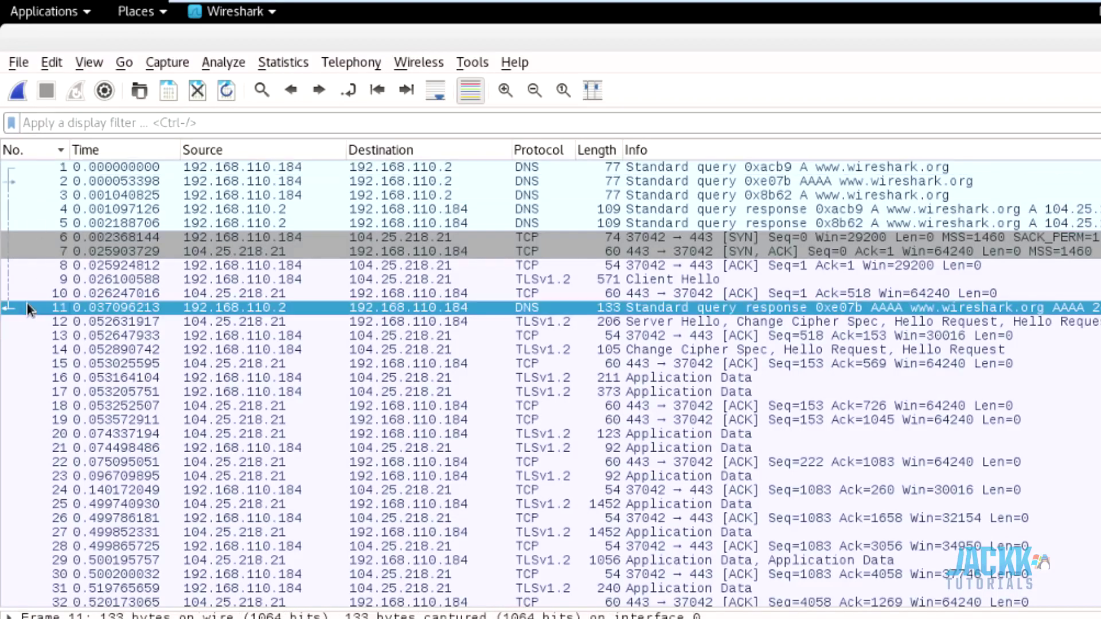
{"action": "left_click", "coordinate": [20, 184]}
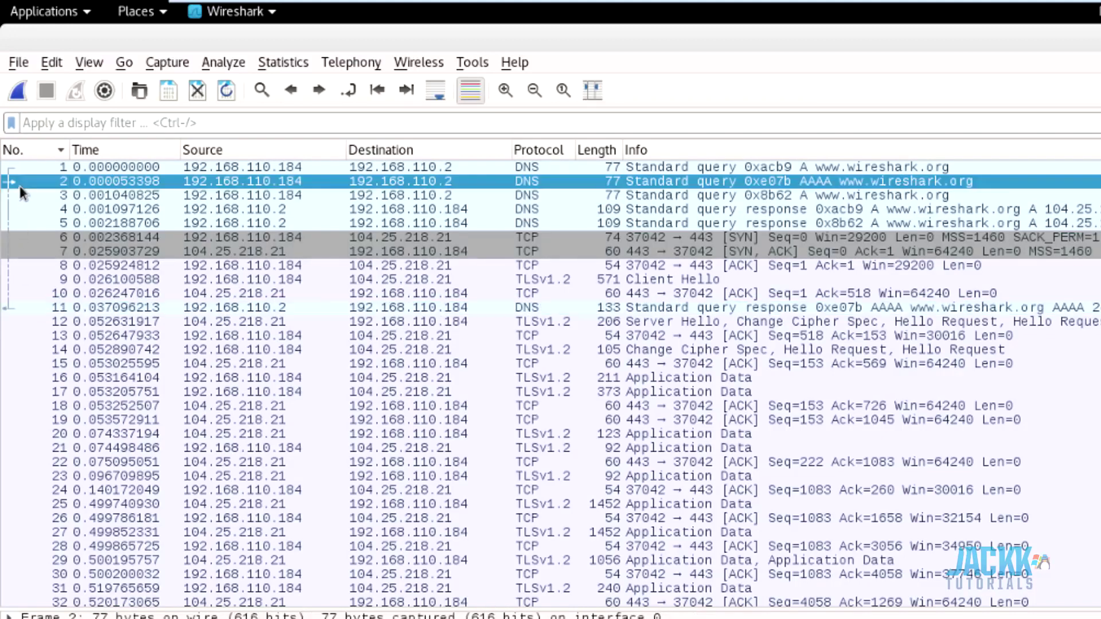
Compare the conversation markers of DNS packet 4 with those of TCP and TLS packets 8, 10, 12, 13 and 15
{"action": "left_click", "coordinate": [34, 208]}
{"action": "left_click", "coordinate": [51, 335]}
{"action": "left_click", "coordinate": [55, 208]}
{"action": "left_click", "coordinate": [50, 334]}
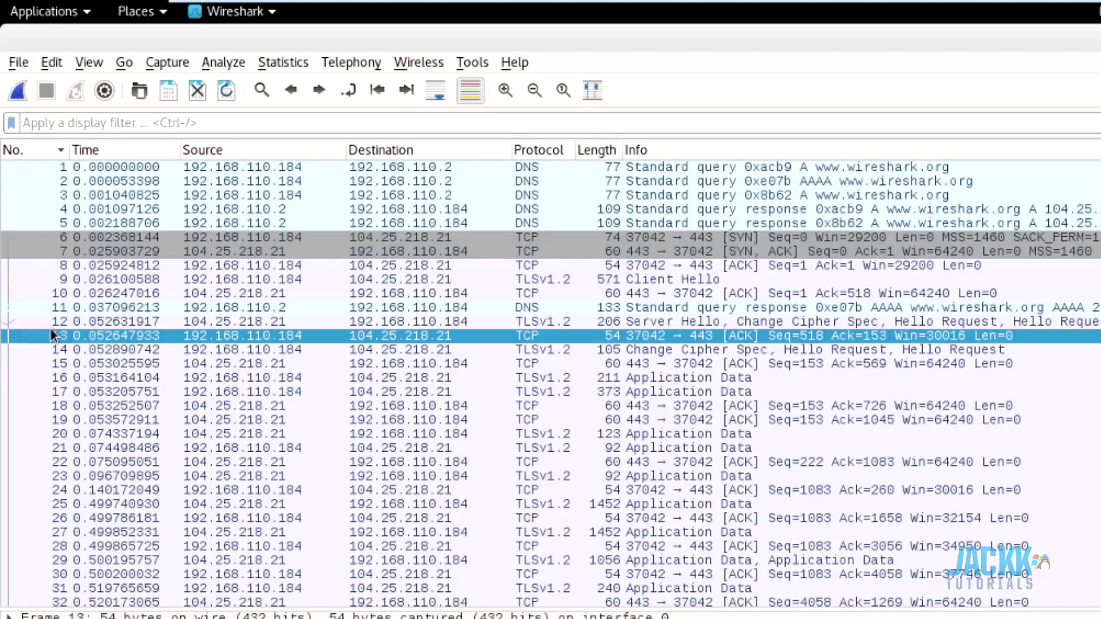
{"action": "left_click", "coordinate": [54, 366]}
{"action": "left_click", "coordinate": [53, 319]}
{"action": "left_click", "coordinate": [64, 294]}
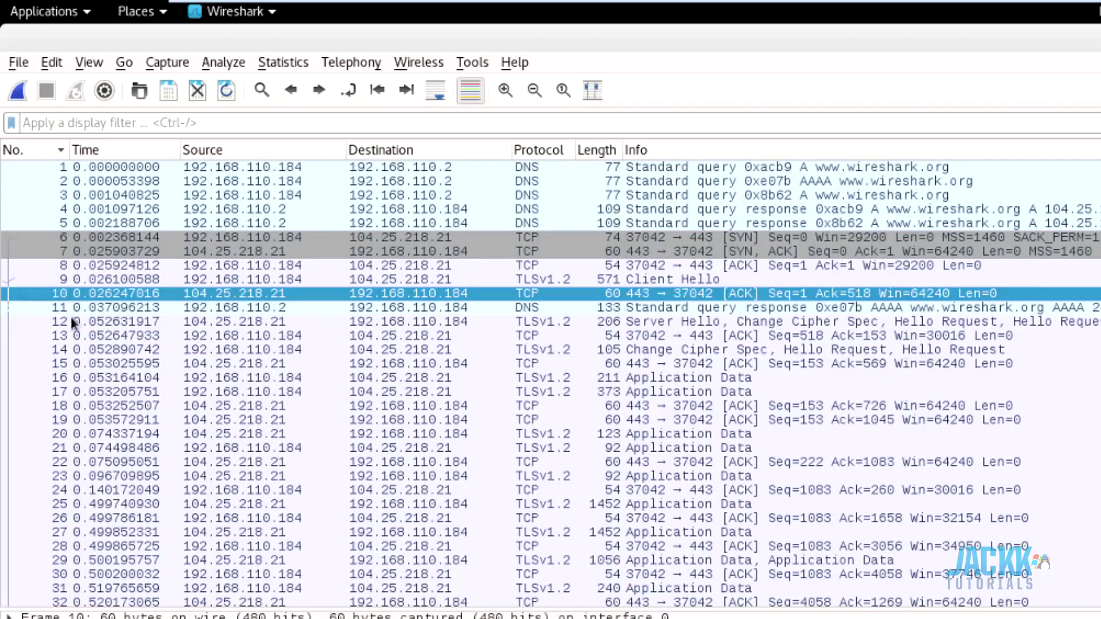
{"action": "left_click", "coordinate": [70, 319]}
{"action": "left_click", "coordinate": [84, 265]}
{"action": "left_click", "coordinate": [78, 208]}
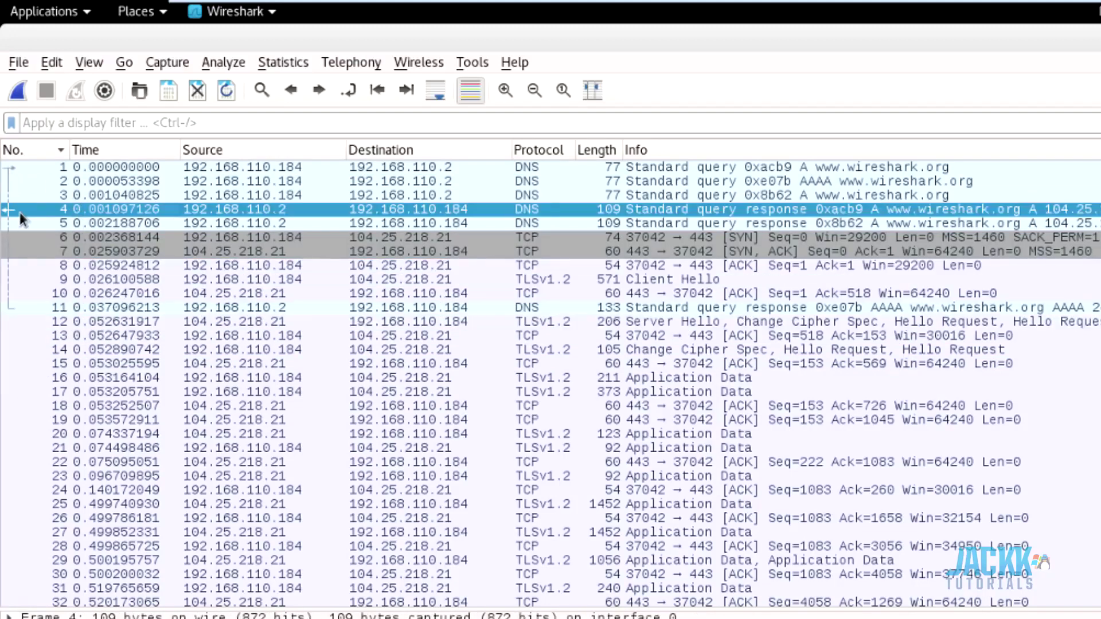
Sort the packet list by time in descending order
{"action": "left_click", "coordinate": [117, 154]}
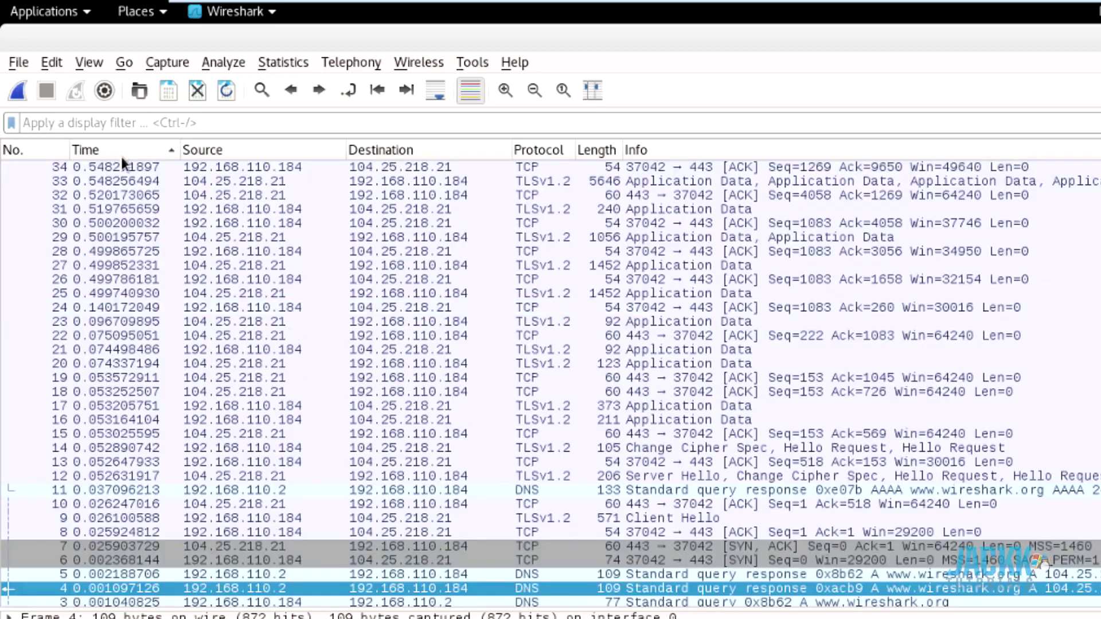
Sort the packet list by time in ascending order and examine the times of packets 20 and 90
{"action": "left_click", "coordinate": [123, 156]}
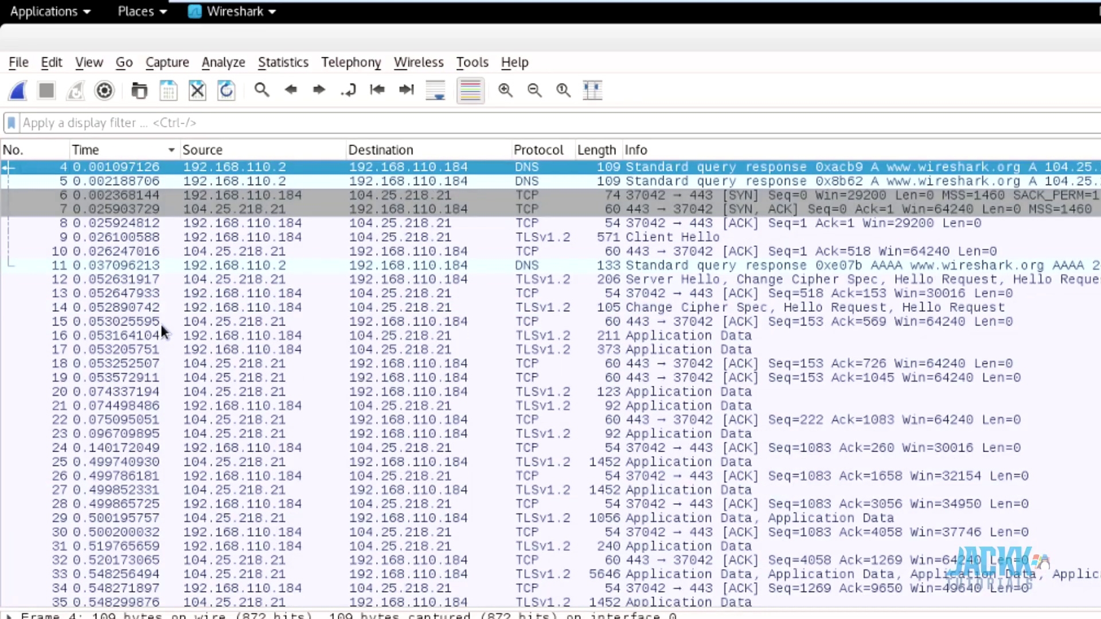
{"action": "left_click", "coordinate": [140, 391]}
{"action": "scroll", "coordinate": [141, 391], "scroll_direction": "down", "scroll_amount": 20}
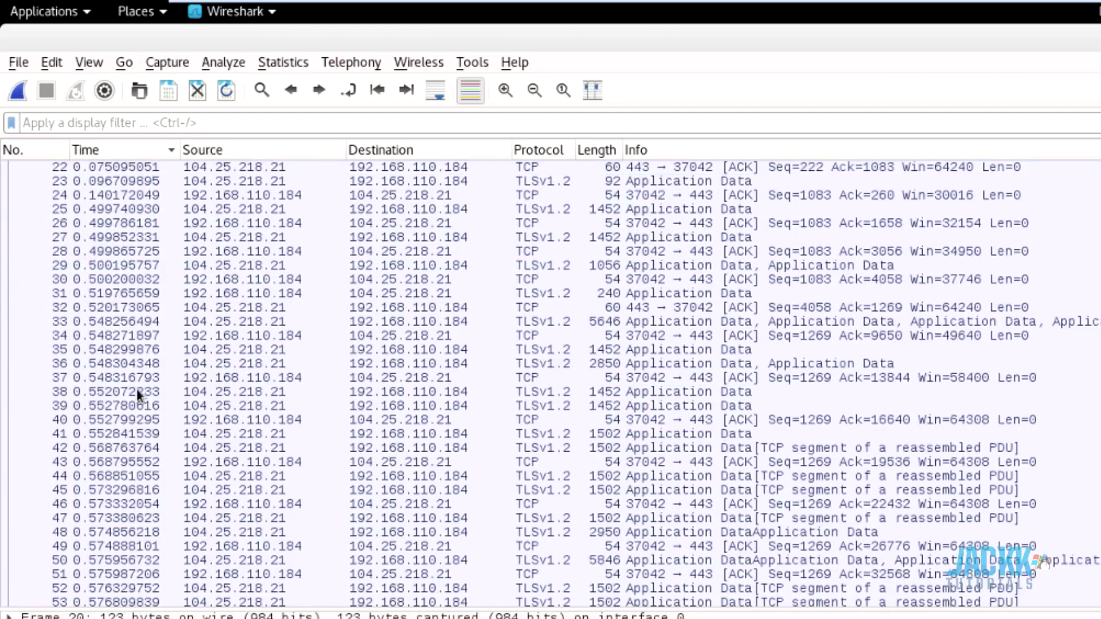
{"action": "left_click", "coordinate": [124, 528]}
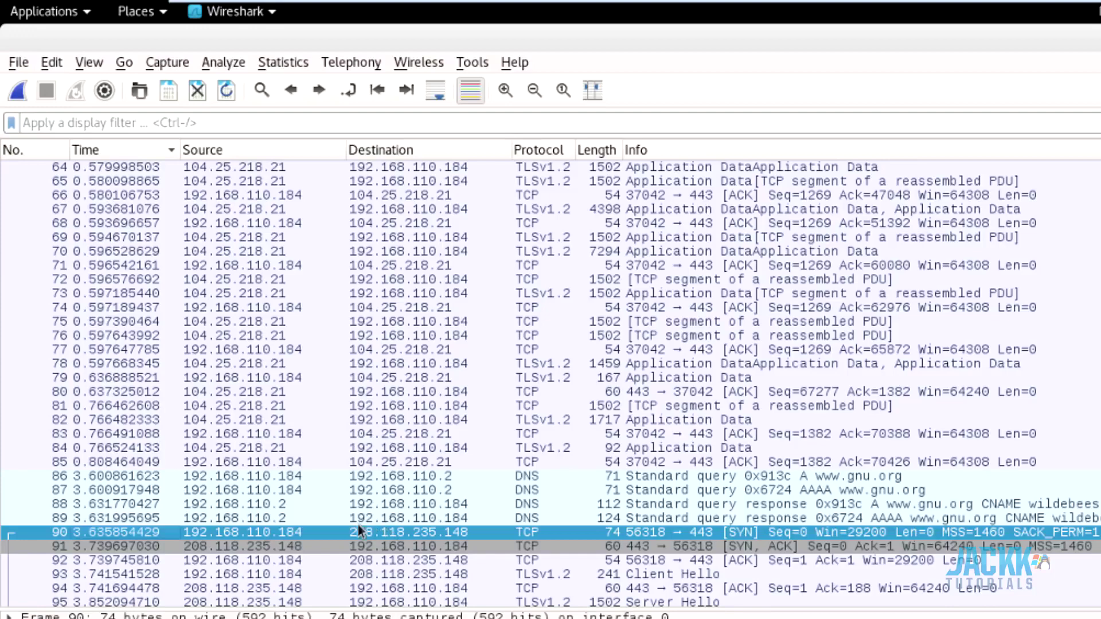
Compare the source and destination addresses of packets 7 and 8
{"action": "scroll", "coordinate": [240, 490], "scroll_direction": "up", "scroll_amount": 5}
{"action": "scroll", "coordinate": [239, 490], "scroll_direction": "up", "scroll_amount": 14}
{"action": "left_click", "coordinate": [244, 166]}
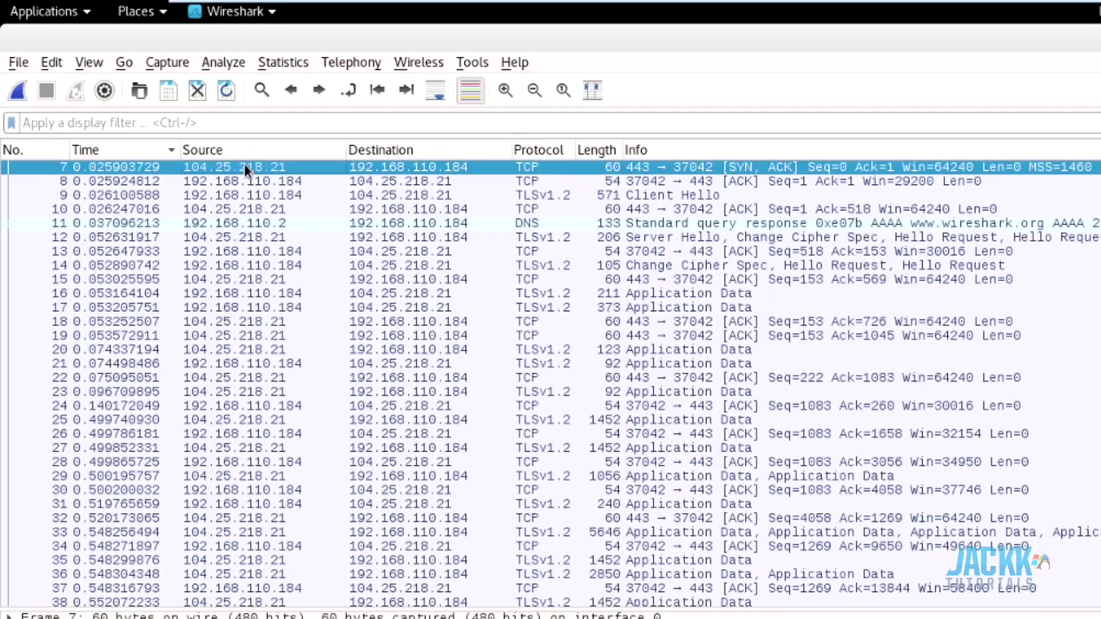
{"action": "left_click", "coordinate": [199, 180]}
{"action": "left_click", "coordinate": [384, 167]}
{"action": "left_click", "coordinate": [259, 186]}
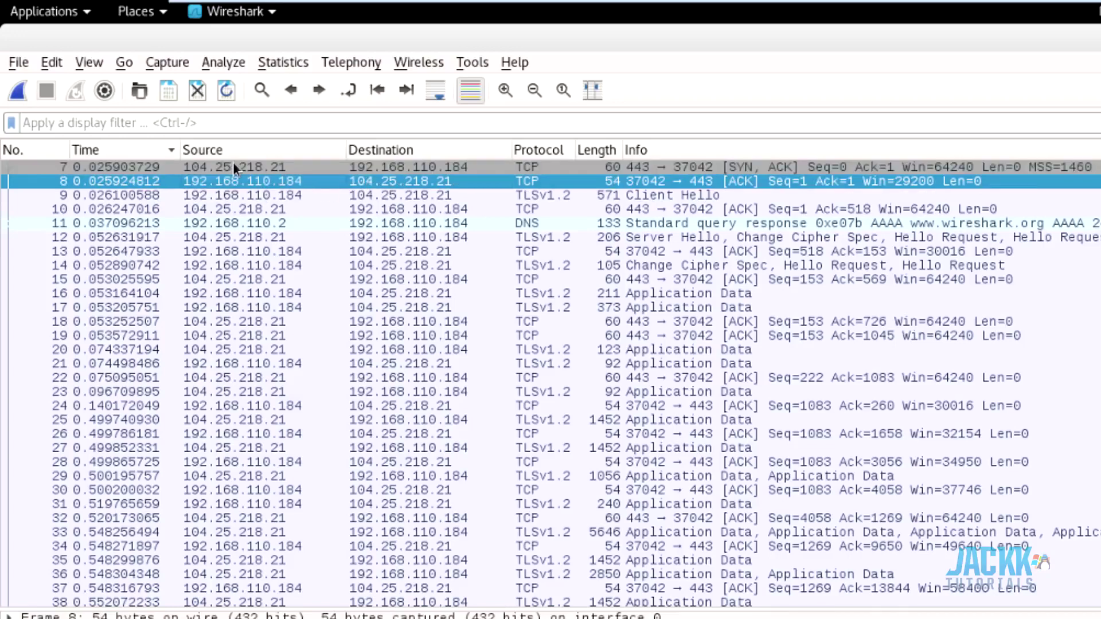
Examine the protocols of packets 7, 8, 9 and 11
{"action": "left_click", "coordinate": [538, 166]}
{"action": "left_click", "coordinate": [536, 182]}
{"action": "left_click", "coordinate": [558, 197]}
{"action": "left_click", "coordinate": [559, 224]}
Review the length and info values of packets throughout the capture, returning to the first packet
{"action": "scroll", "coordinate": [648, 394], "scroll_direction": "down", "scroll_amount": 20}
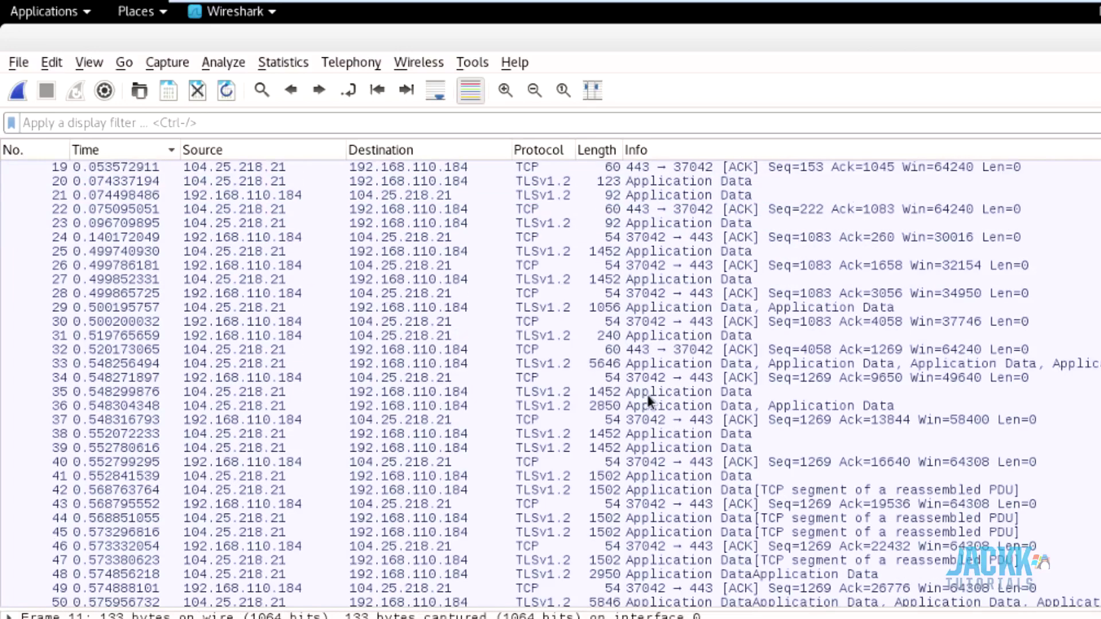
{"action": "scroll", "coordinate": [645, 395], "scroll_direction": "down", "scroll_amount": 18}
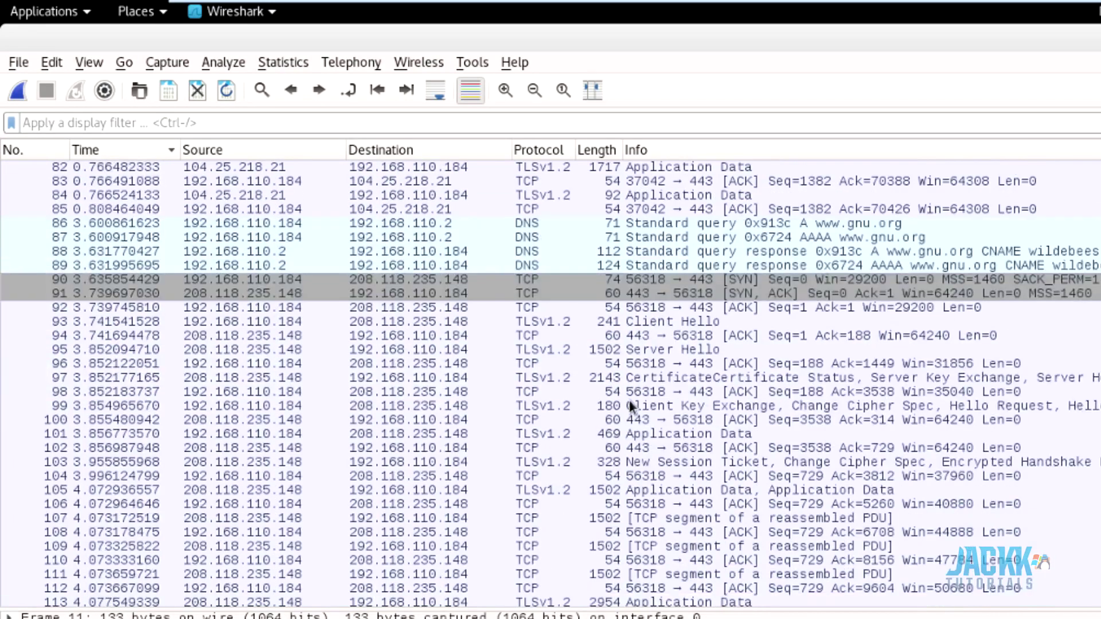
{"action": "scroll", "coordinate": [625, 396], "scroll_direction": "down", "scroll_amount": 18}
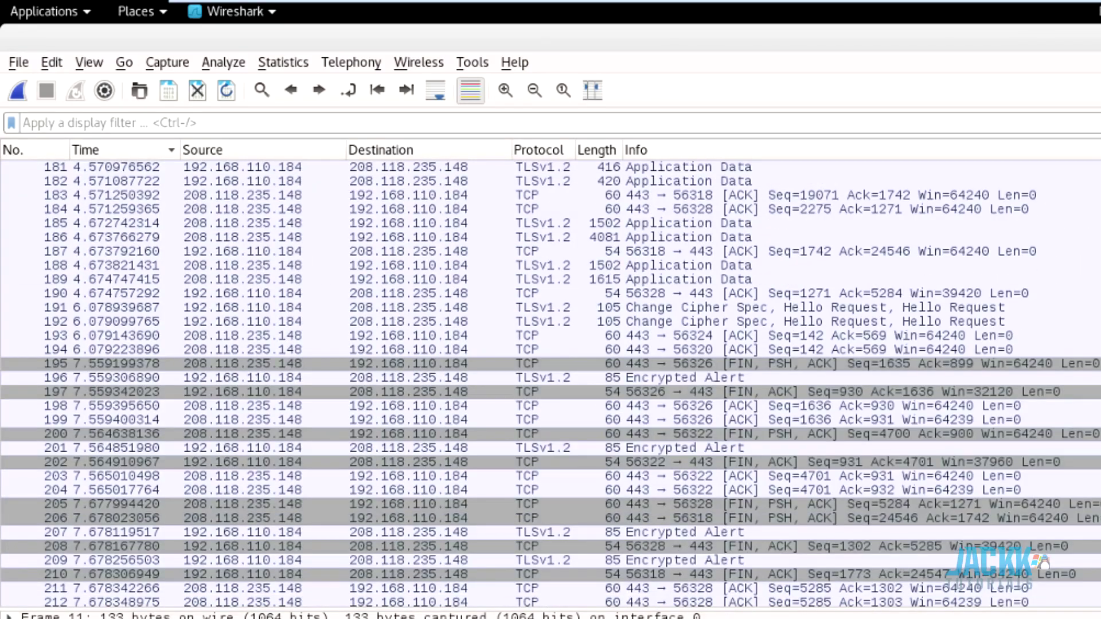
{"action": "scroll", "coordinate": [551, 384], "scroll_direction": "up", "scroll_amount": 13}
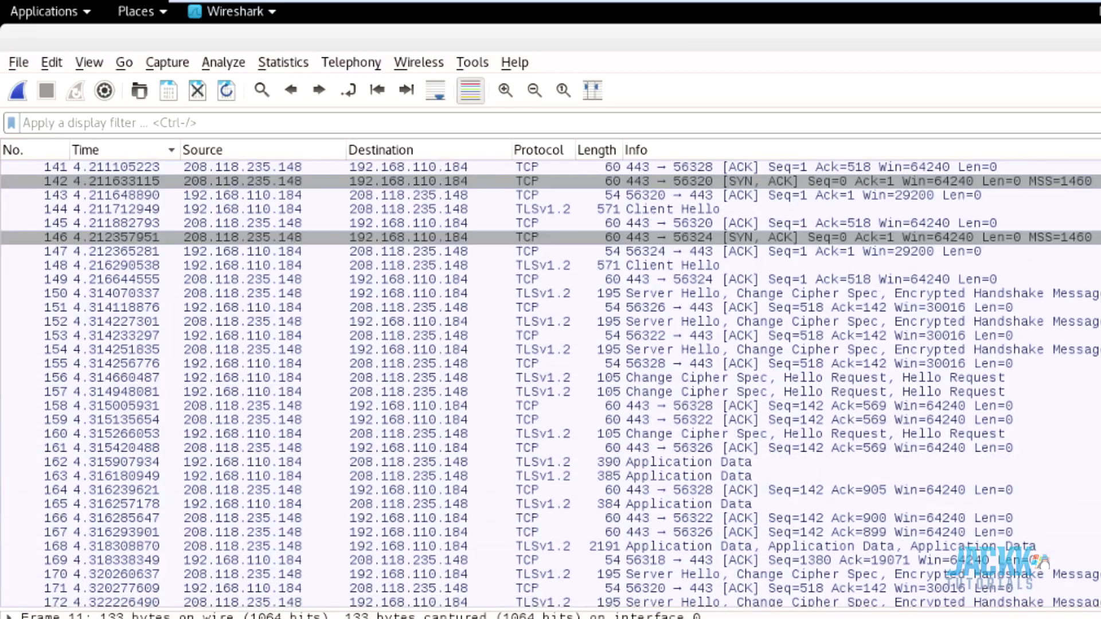
{"action": "scroll", "coordinate": [551, 384], "scroll_direction": "down", "scroll_amount": 18}
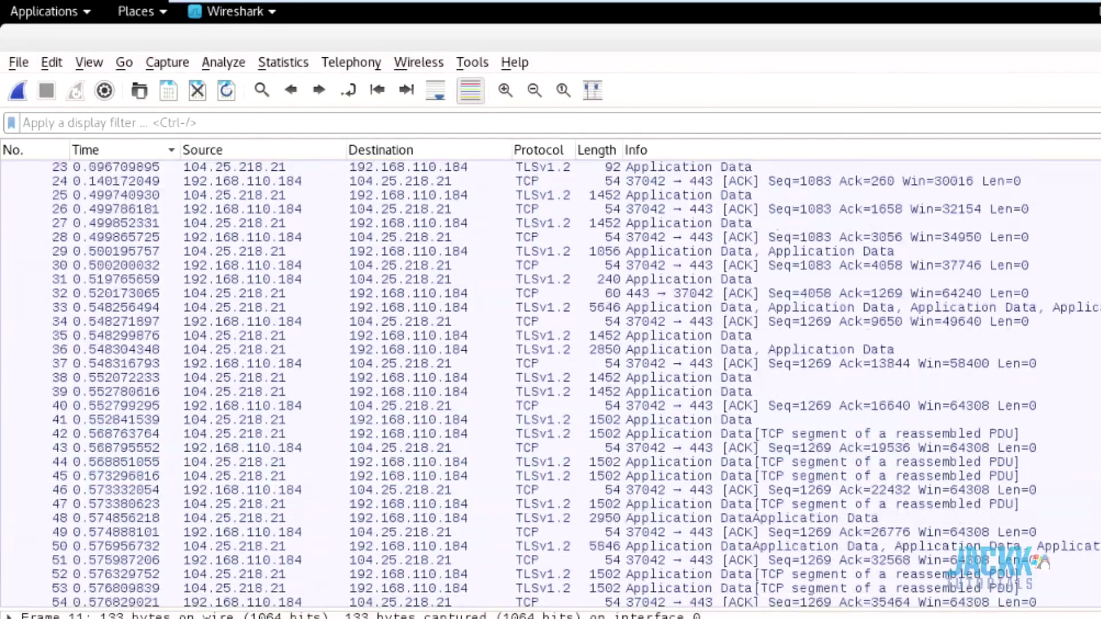
{"action": "scroll", "coordinate": [551, 385], "scroll_direction": "up", "scroll_amount": 7}
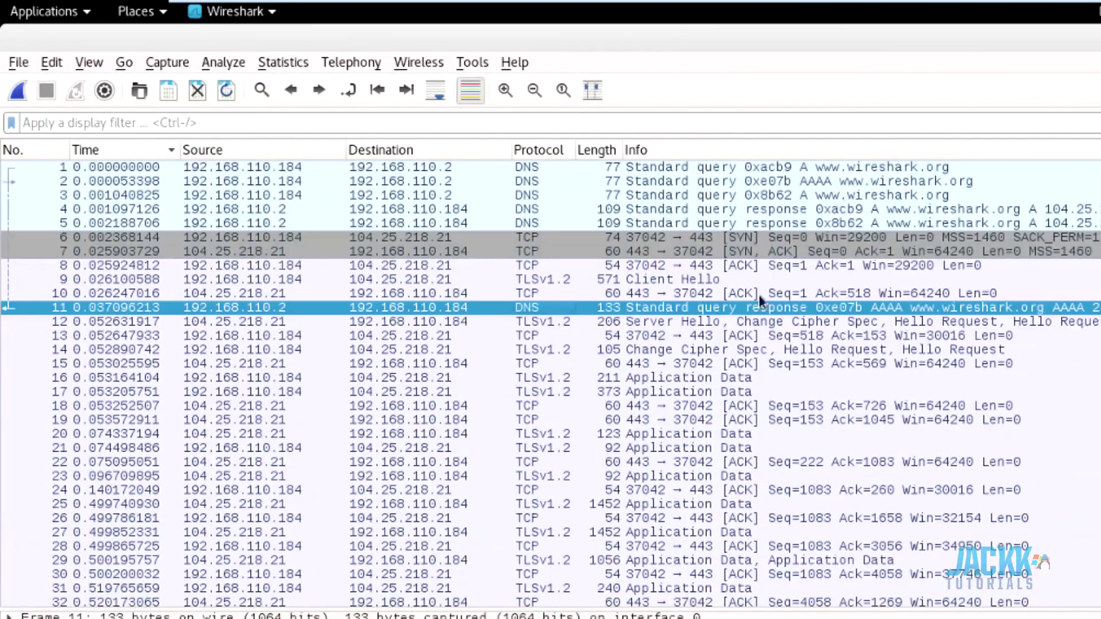
Sort the packet list by length in ascending order and apply the display filter tcp
{"action": "left_click", "coordinate": [590, 149]}
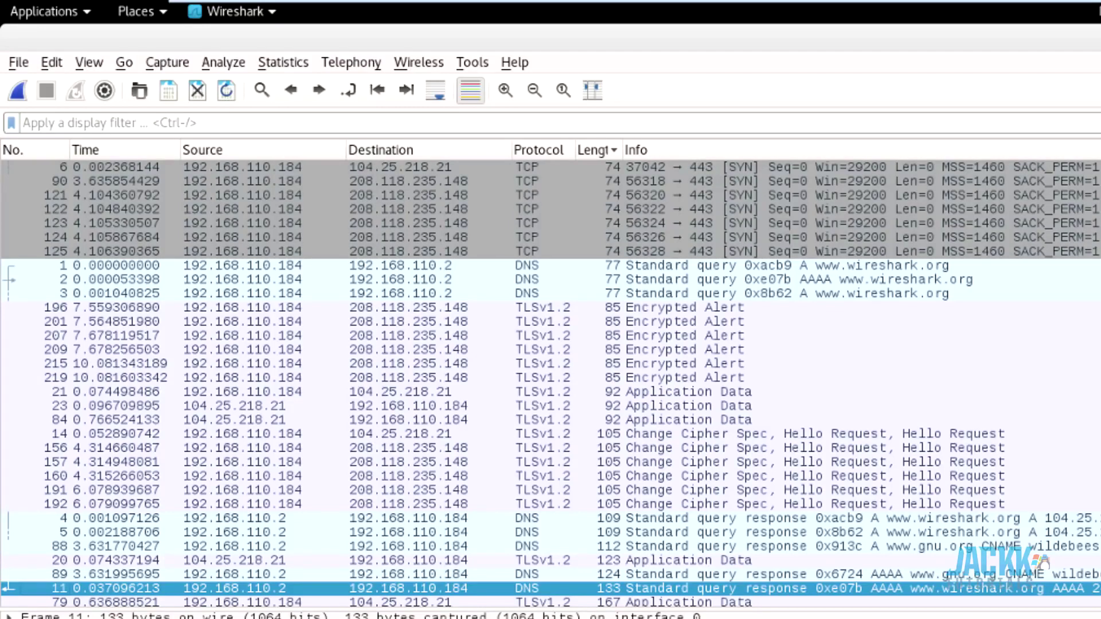
{"action": "scroll", "coordinate": [551, 379], "scroll_direction": "up", "scroll_amount": 15}
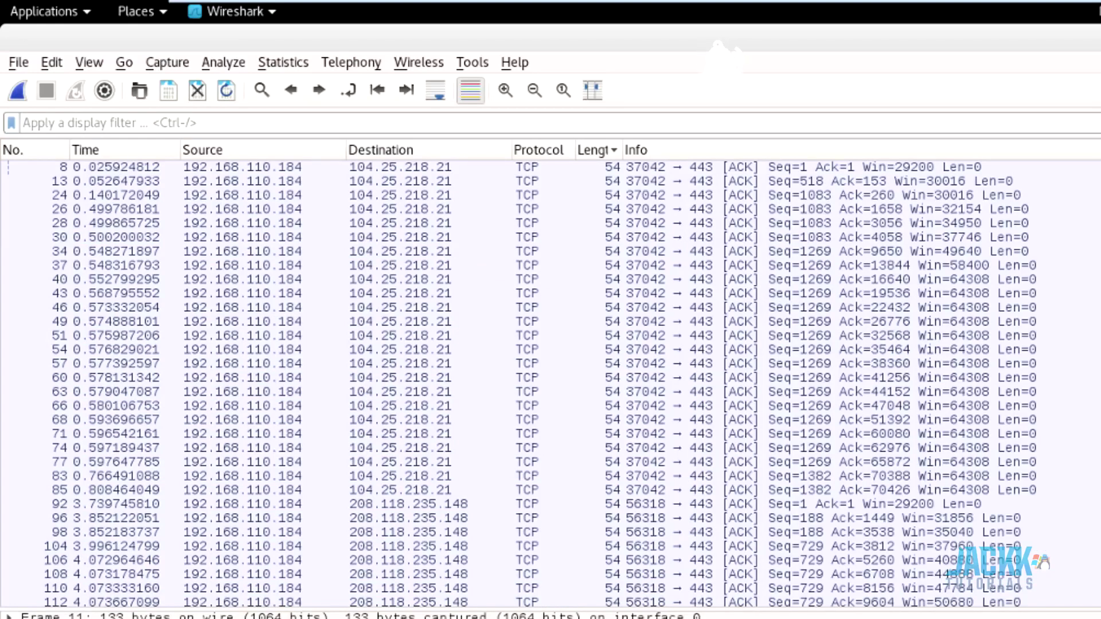
{"action": "left_click", "coordinate": [415, 127]}
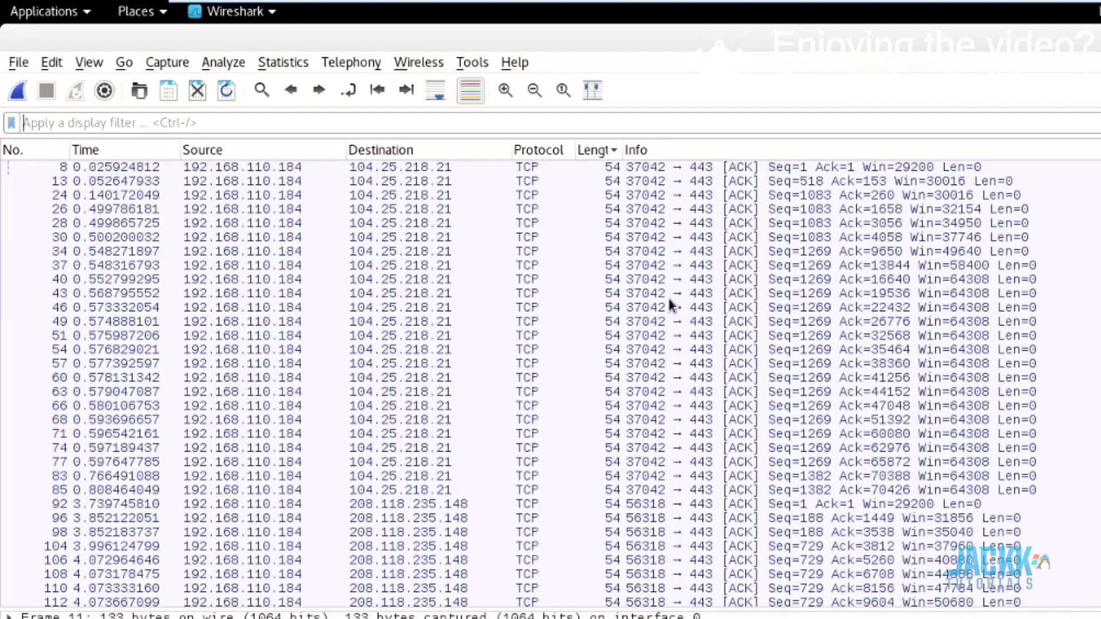
{"action": "type", "text": "tcp"}
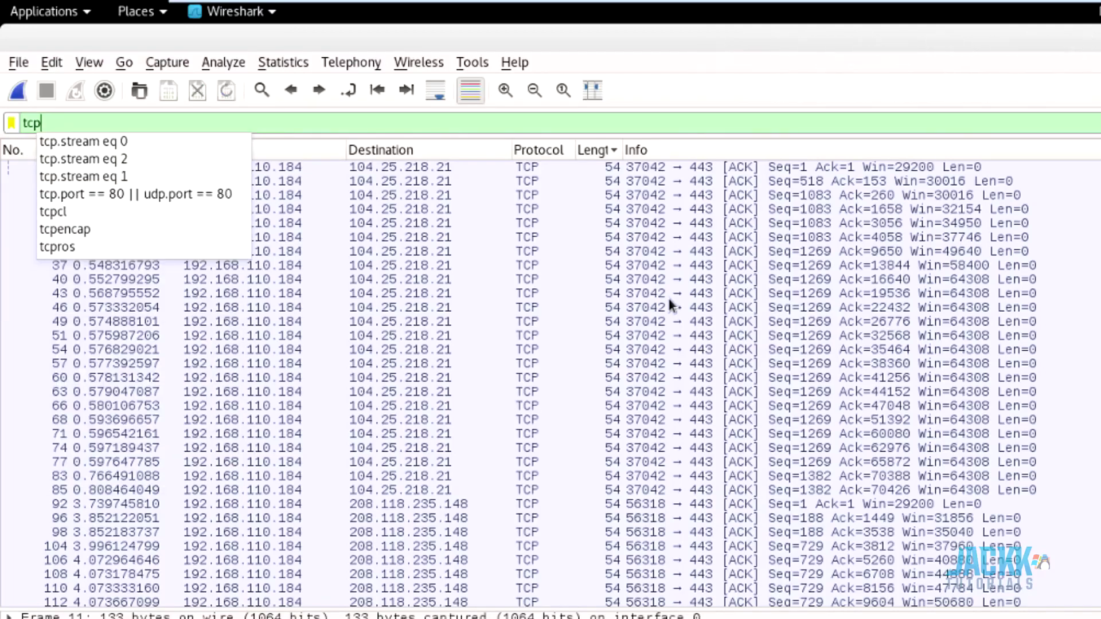
{"action": "key", "text": "Return"}
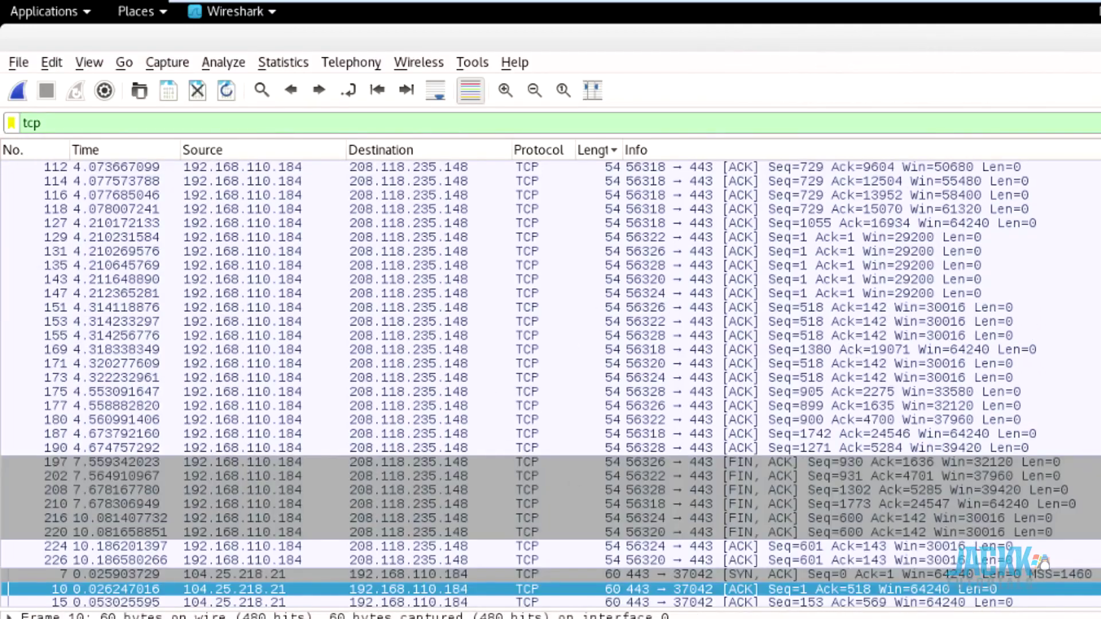
{"action": "scroll", "coordinate": [551, 384], "scroll_direction": "up", "scroll_amount": 10}
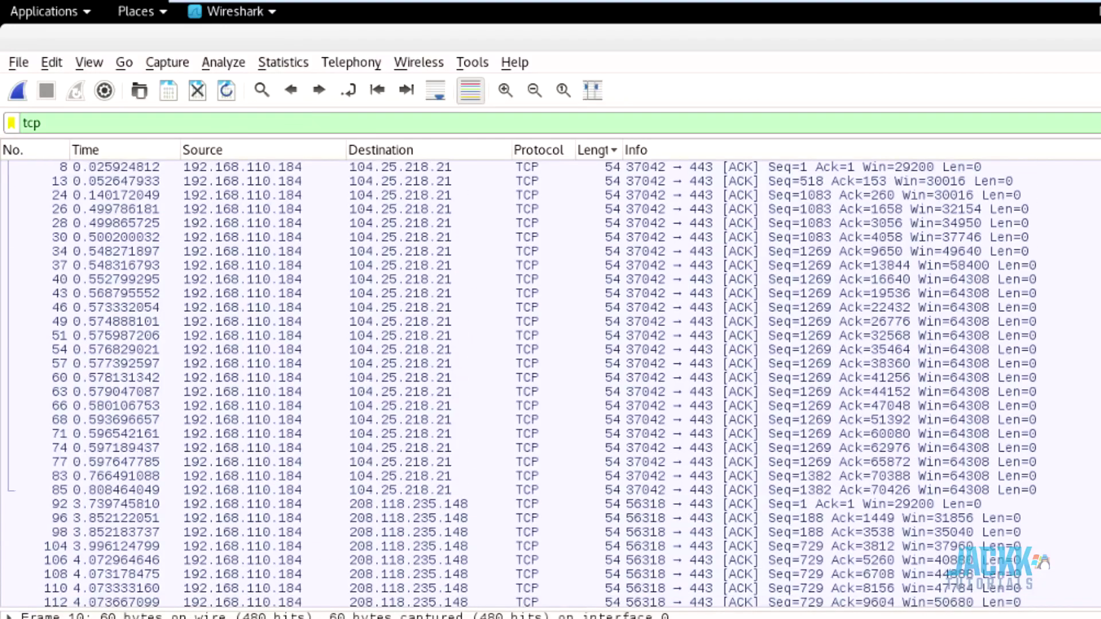
Follow the TCP stream of packet 8, close the stream content, and review the packets filtered to that stream
{"action": "left_click", "coordinate": [556, 172]}
{"action": "right_click", "coordinate": [569, 169]}
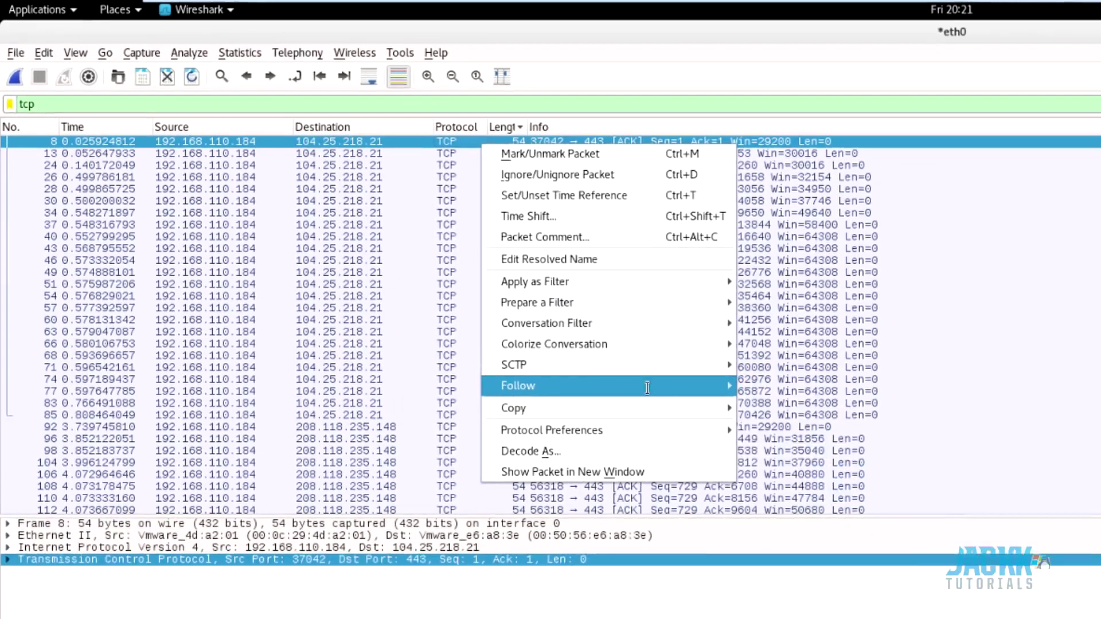
{"action": "left_click", "coordinate": [763, 385]}
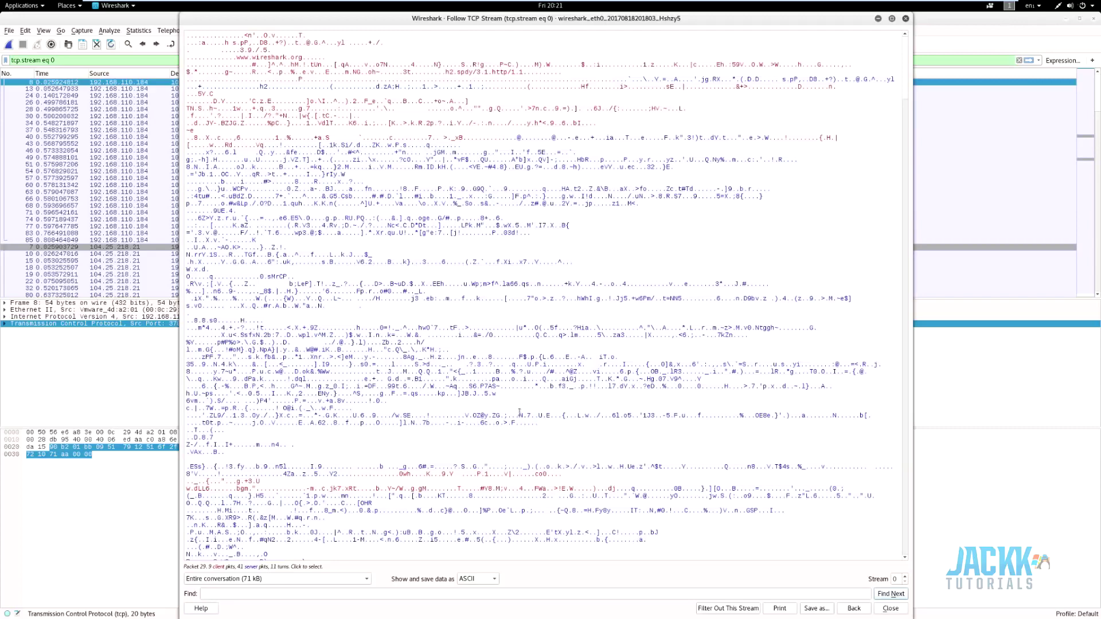
{"action": "left_click", "coordinate": [905, 18]}
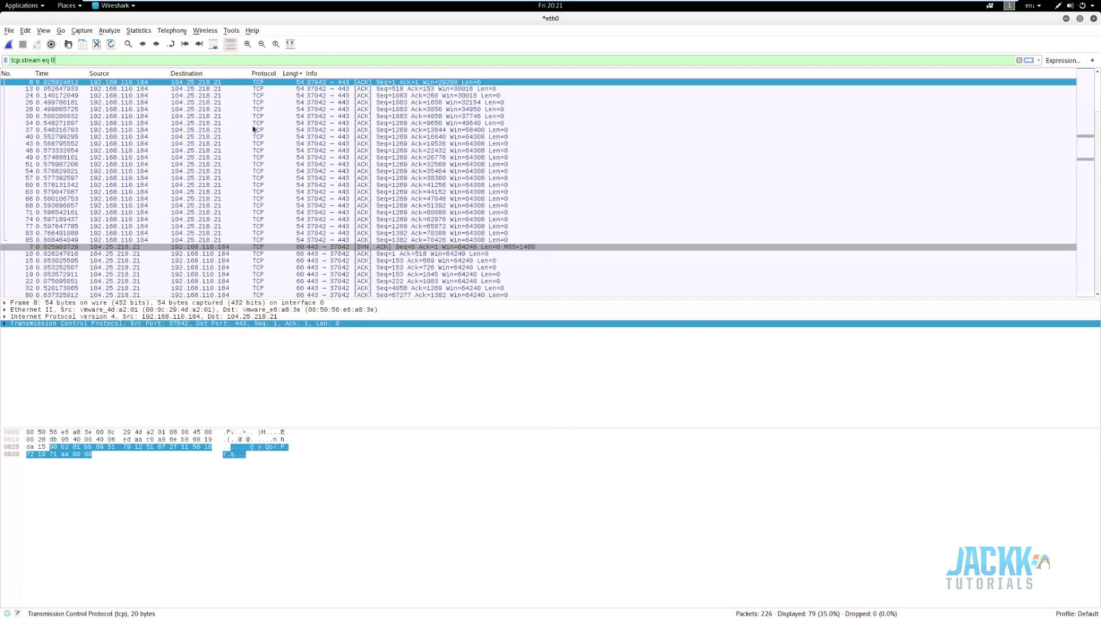
{"action": "left_click_drag", "start_coordinate": [1098, 94], "coordinate": [899, 122]}
{"action": "scroll", "coordinate": [631, 284], "scroll_direction": "down", "scroll_amount": 16}
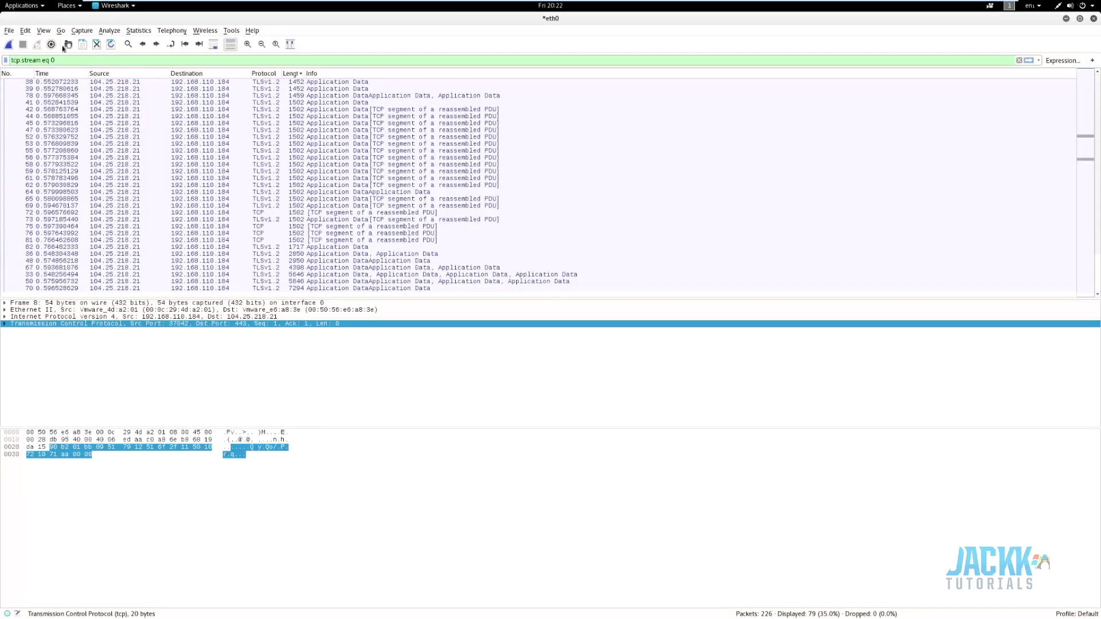
Quit Wireshark without saving the captured packets, relaunch it, and dismiss the Lua loading error
{"action": "left_click", "coordinate": [1093, 18]}
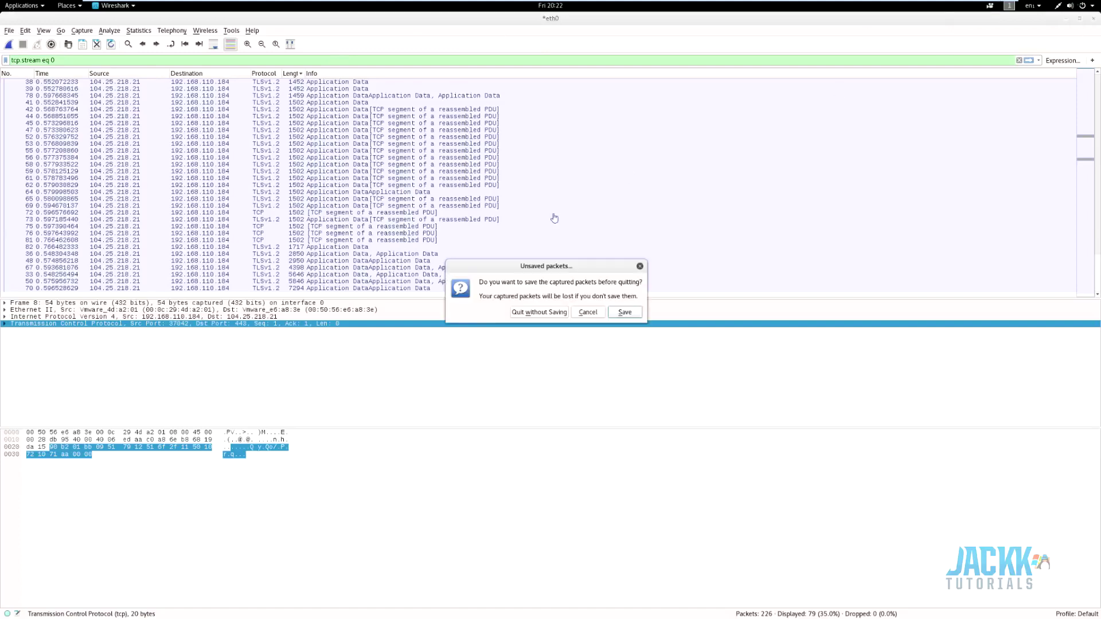
{"action": "left_click", "coordinate": [545, 312]}
{"action": "key", "text": "super"}
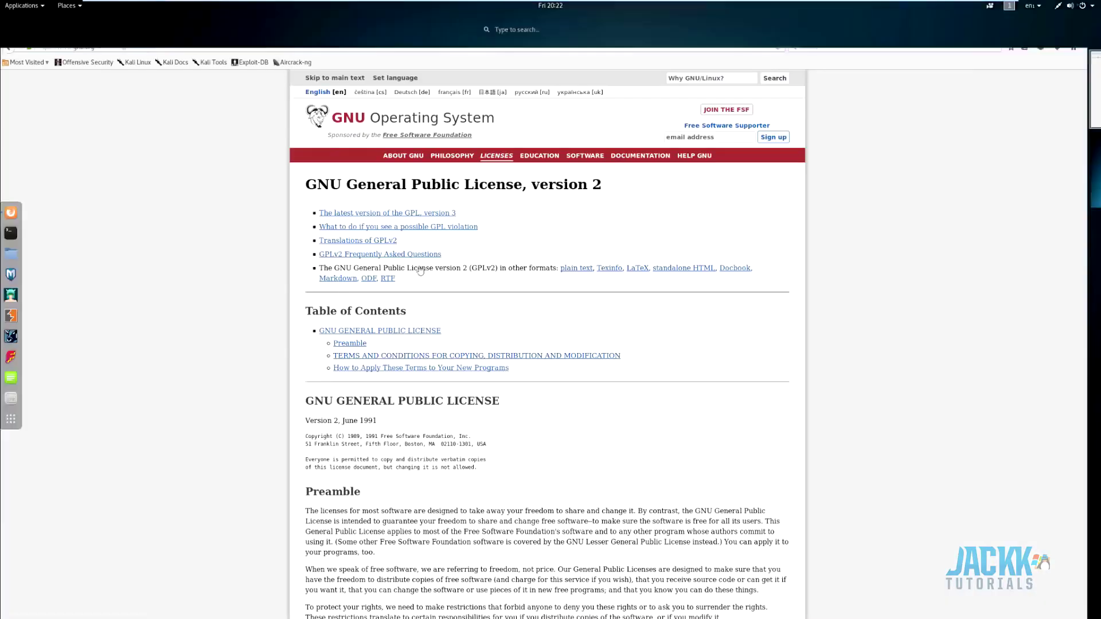
{"action": "left_click", "coordinate": [11, 419]}
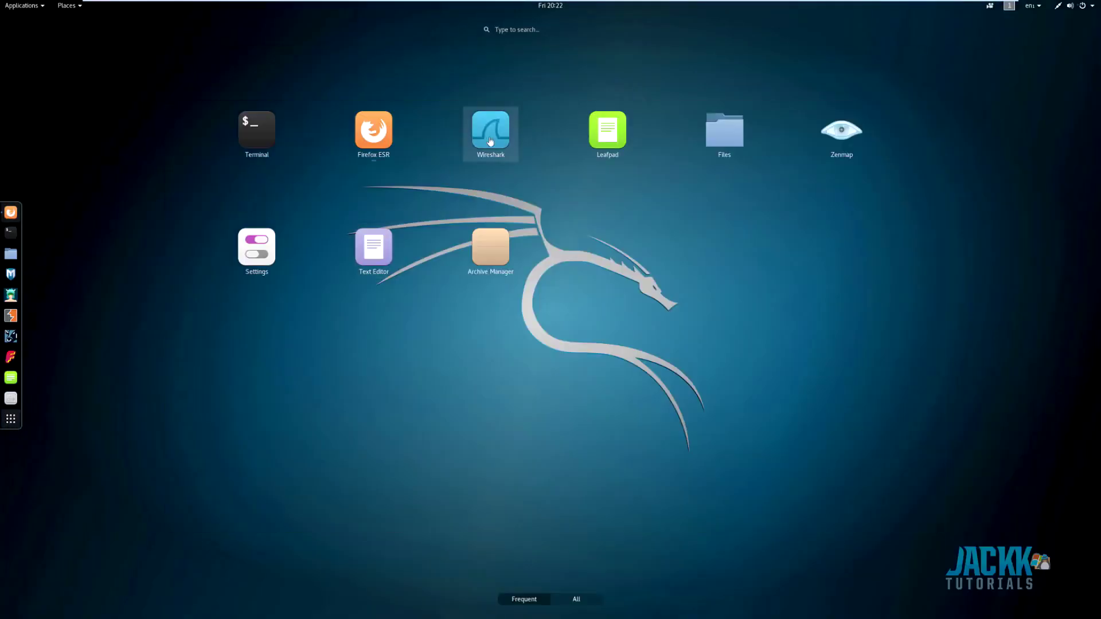
{"action": "key", "text": "super"}
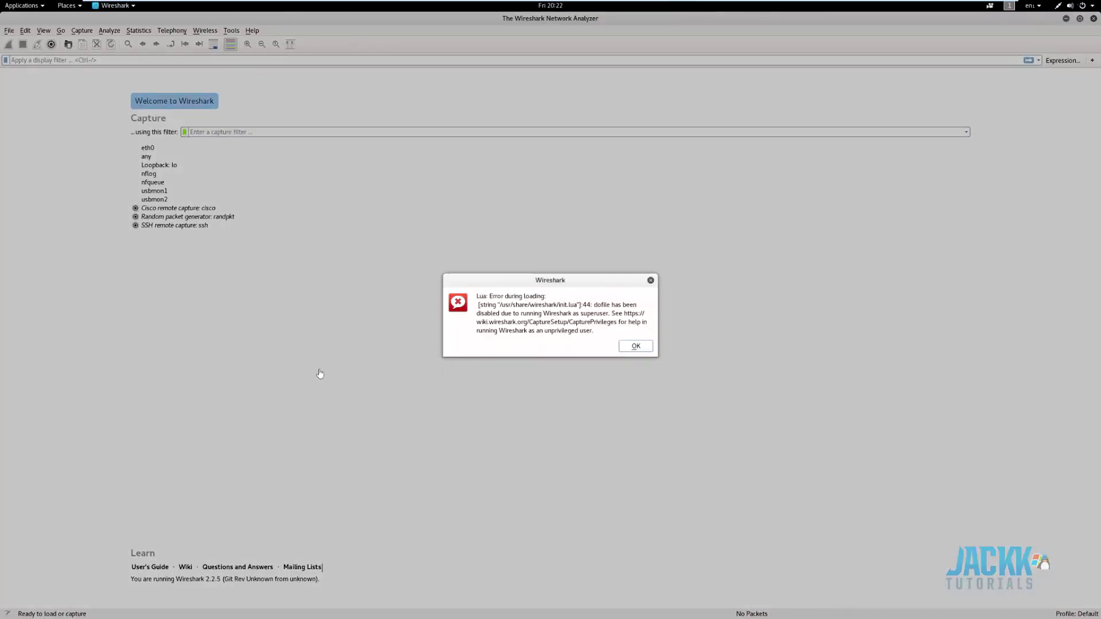
{"action": "left_click", "coordinate": [635, 347]}
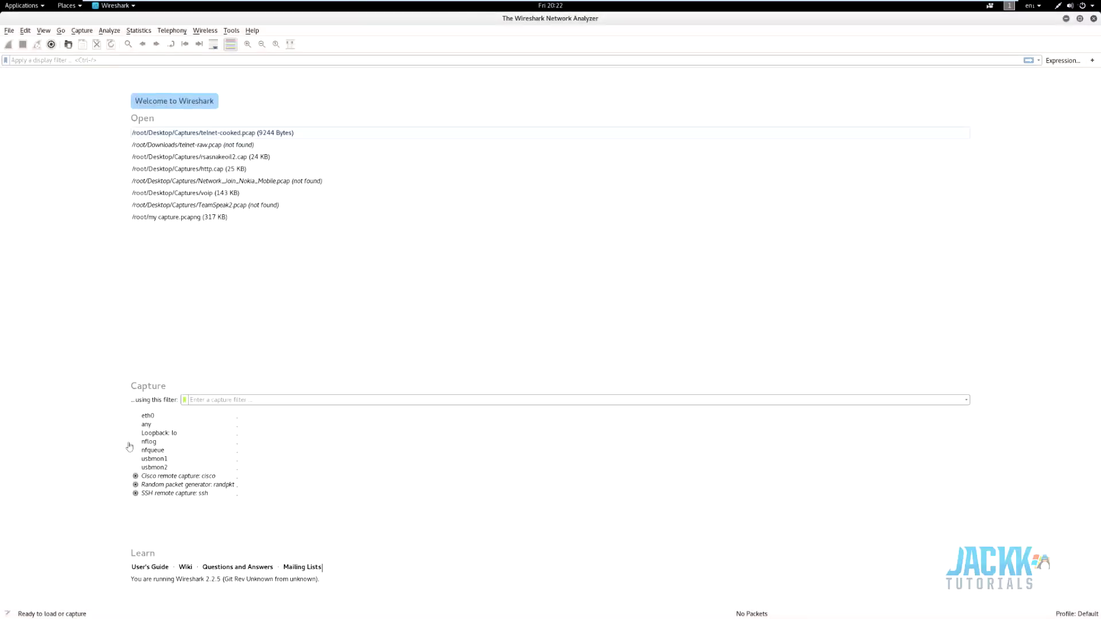
Try http and tcp as capture filter text on the welcome page, clearing the filter after each attempt
{"action": "left_click", "coordinate": [204, 403]}
{"action": "type", "text": "http"}
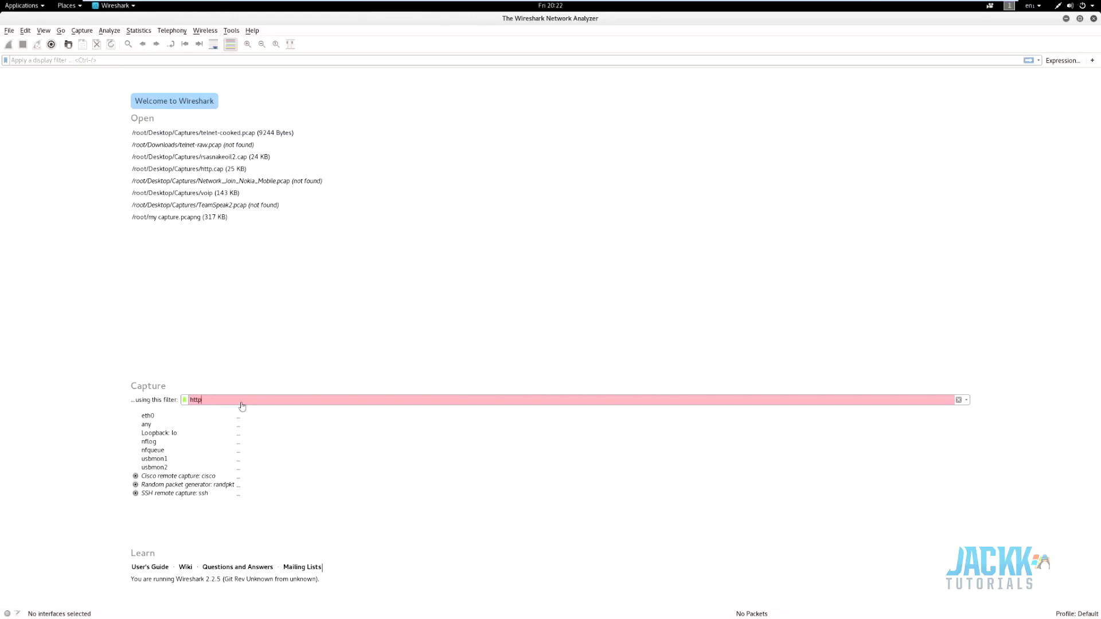
{"action": "key", "text": "BackSpace"}
{"action": "type", "text": "tcp"}
{"action": "key", "text": "BackSpace"}
{"action": "key", "text": "BackSpace"}
{"action": "key", "text": "BackSpace"}
{"action": "type", "text": "htt"}
{"action": "key", "text": "BackSpace"}
{"action": "key", "text": "BackSpace"}
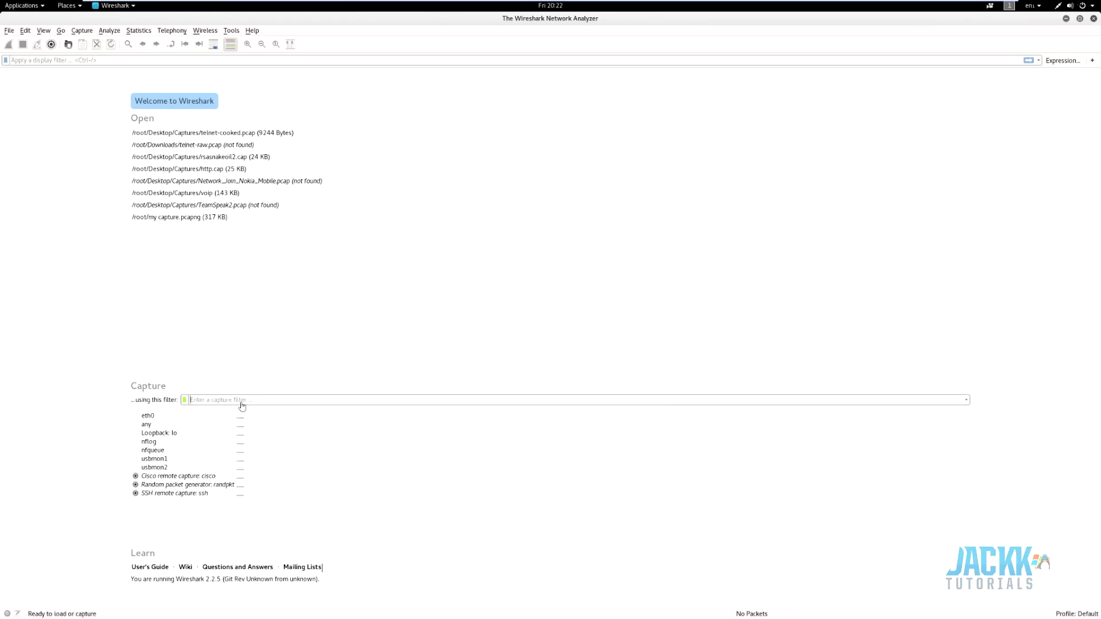
Try the suggested capture filter "tcp port http" and clear it
{"action": "type", "text": "tcp"}
{"action": "left_click", "coordinate": [210, 410]}
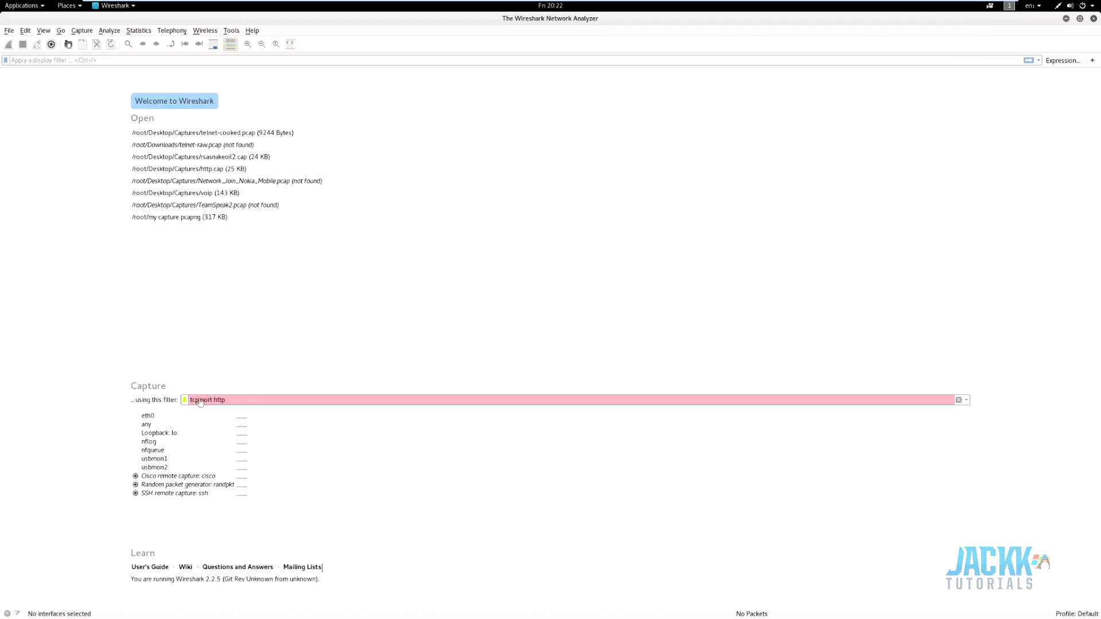
{"action": "left_click_drag", "start_coordinate": [226, 401], "coordinate": [116, 397]}
{"action": "key", "text": "BackSpace"}
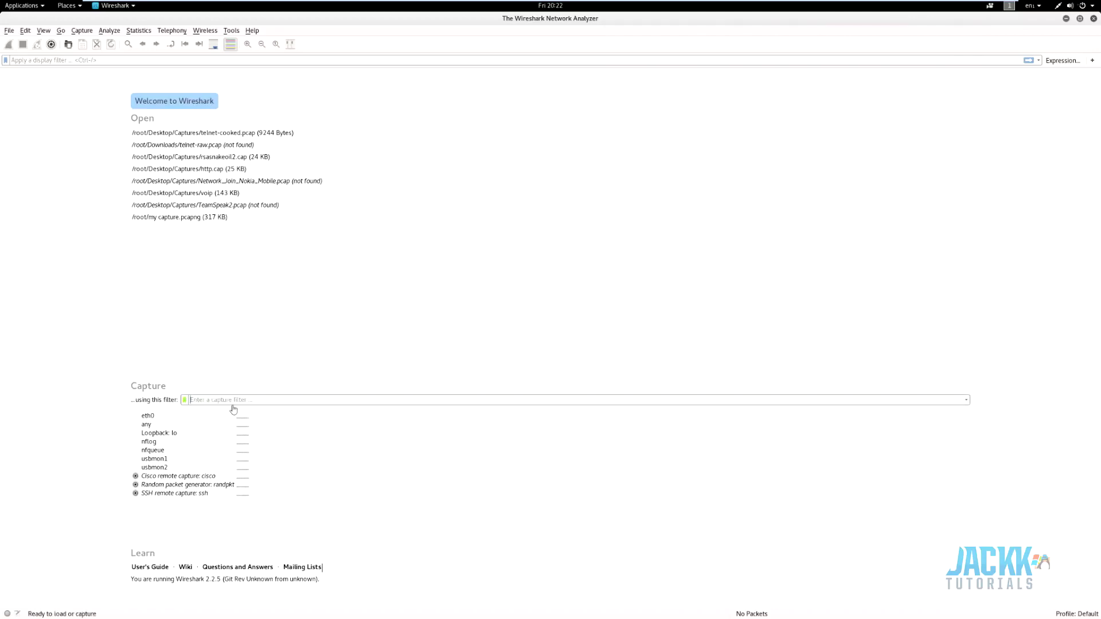
Try the suggested words greater and gateway as capture filter text, clearing the filter after each attempt
{"action": "type", "text": "greater"}
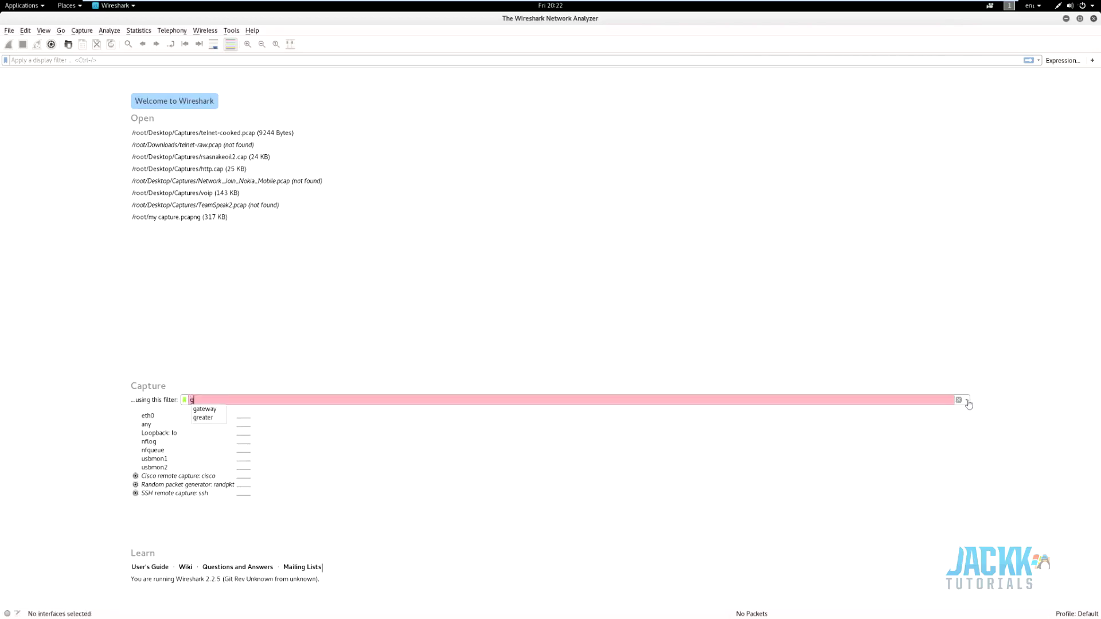
{"action": "left_click", "coordinate": [202, 425]}
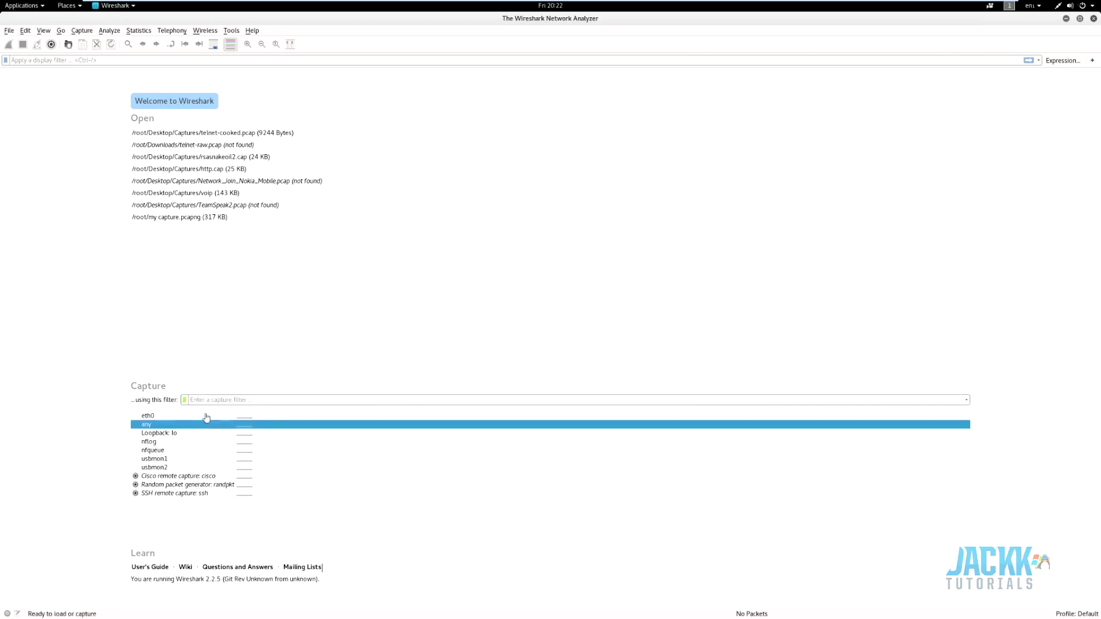
{"action": "left_click", "coordinate": [217, 400]}
{"action": "type", "text": "gat"}
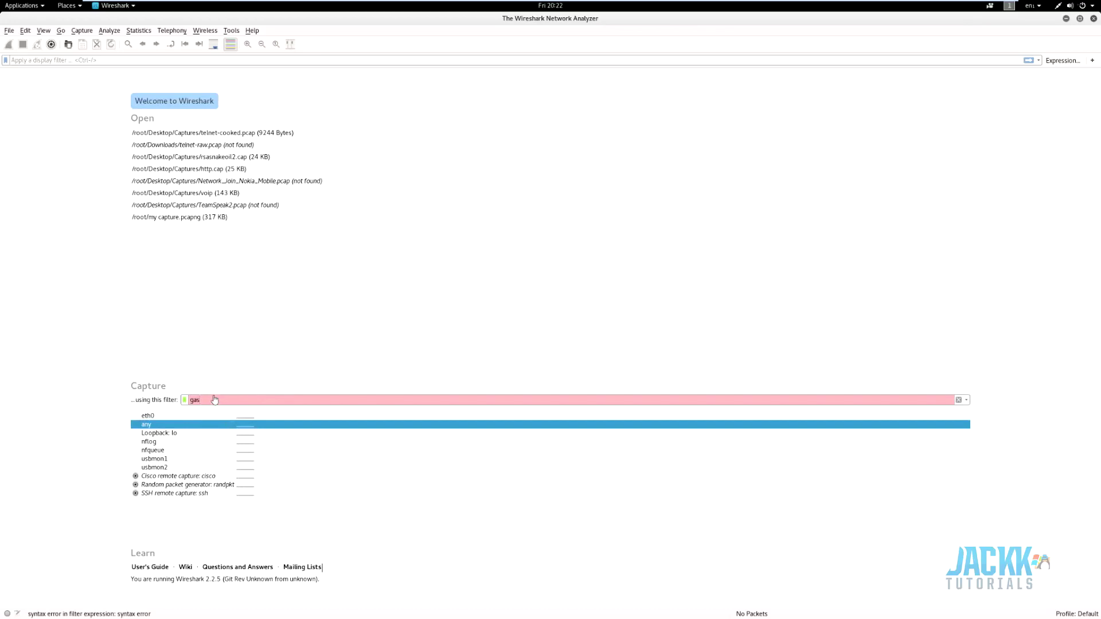
{"action": "left_click", "coordinate": [209, 410]}
{"action": "left_click", "coordinate": [185, 400]}
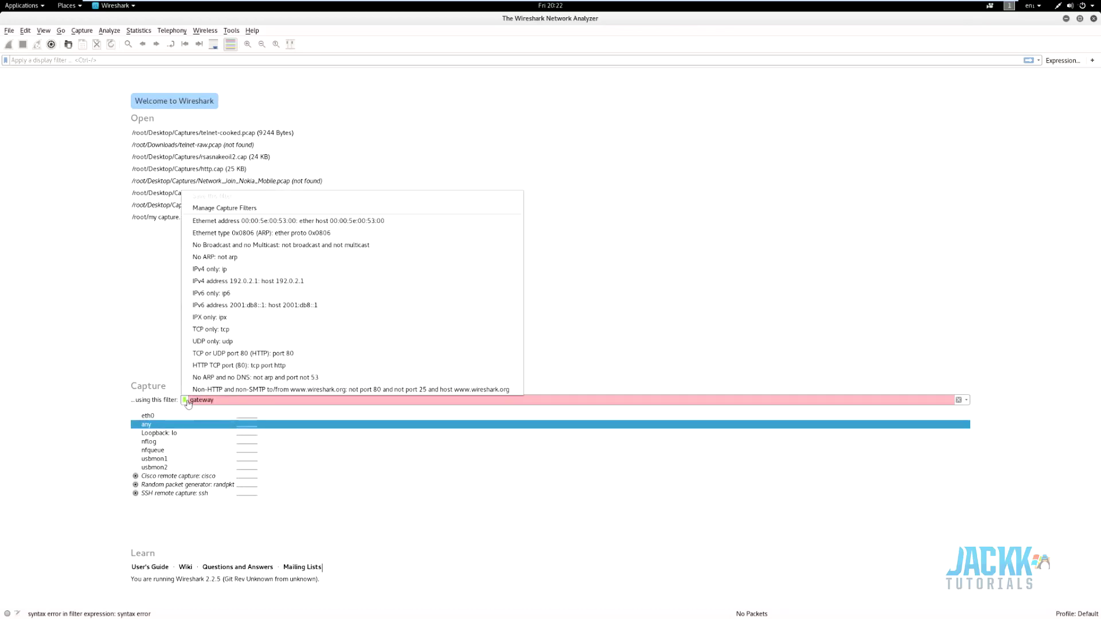
{"action": "left_click_drag", "start_coordinate": [233, 402], "coordinate": [145, 396]}
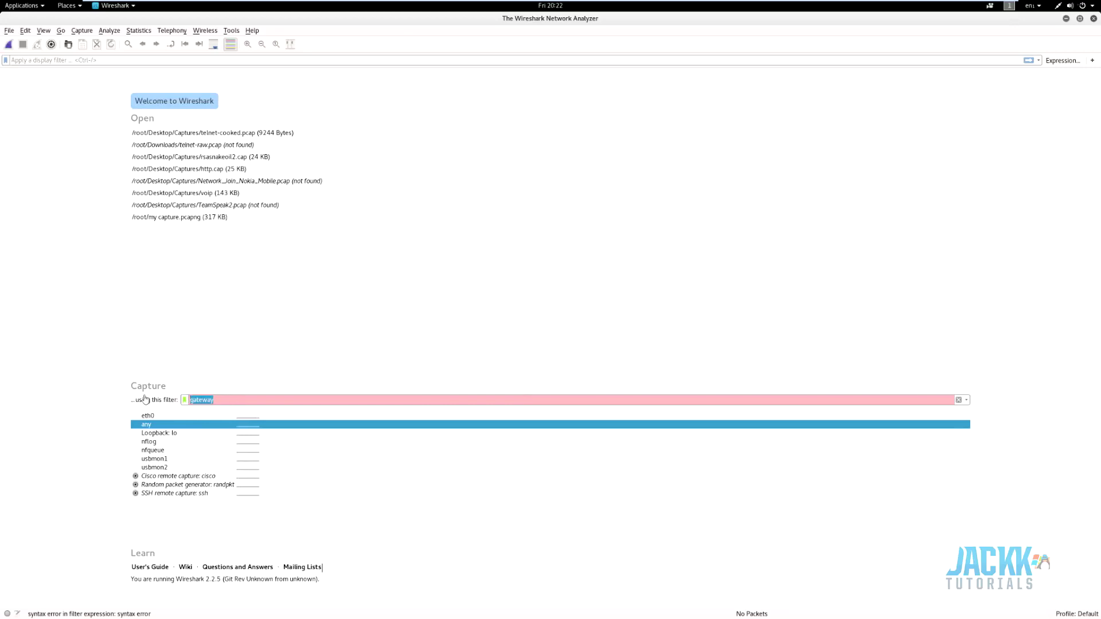
{"action": "key", "text": "BackSpace"}
Apply the preset HTTP capture filter "port 80" to the any interface, and briefly run a capture on eth0
{"action": "left_click", "coordinate": [185, 400]}
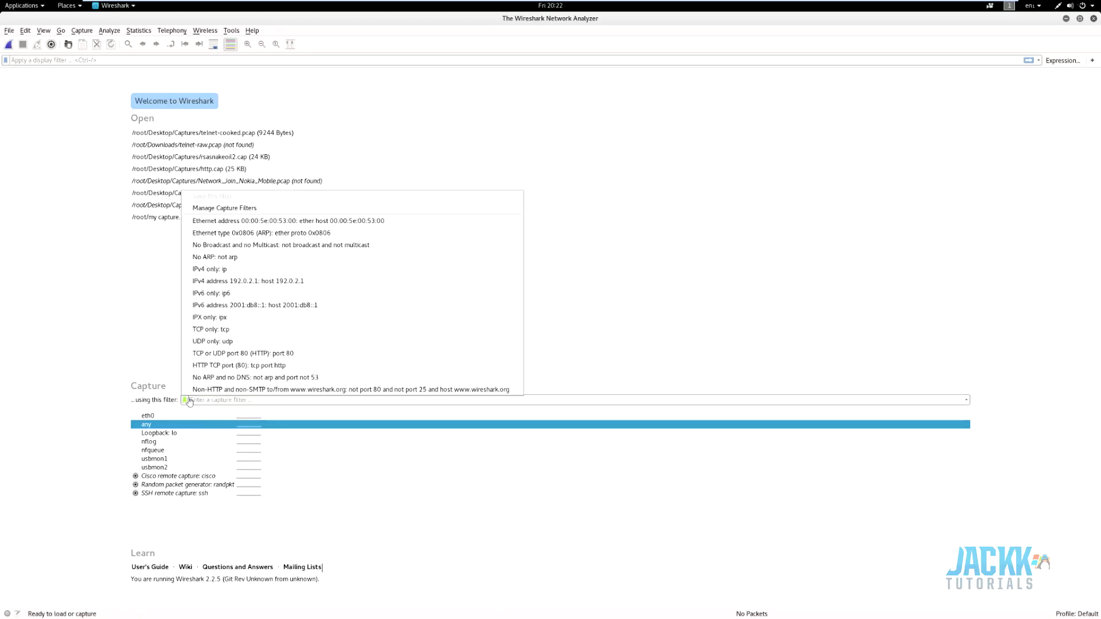
{"action": "left_click", "coordinate": [267, 354]}
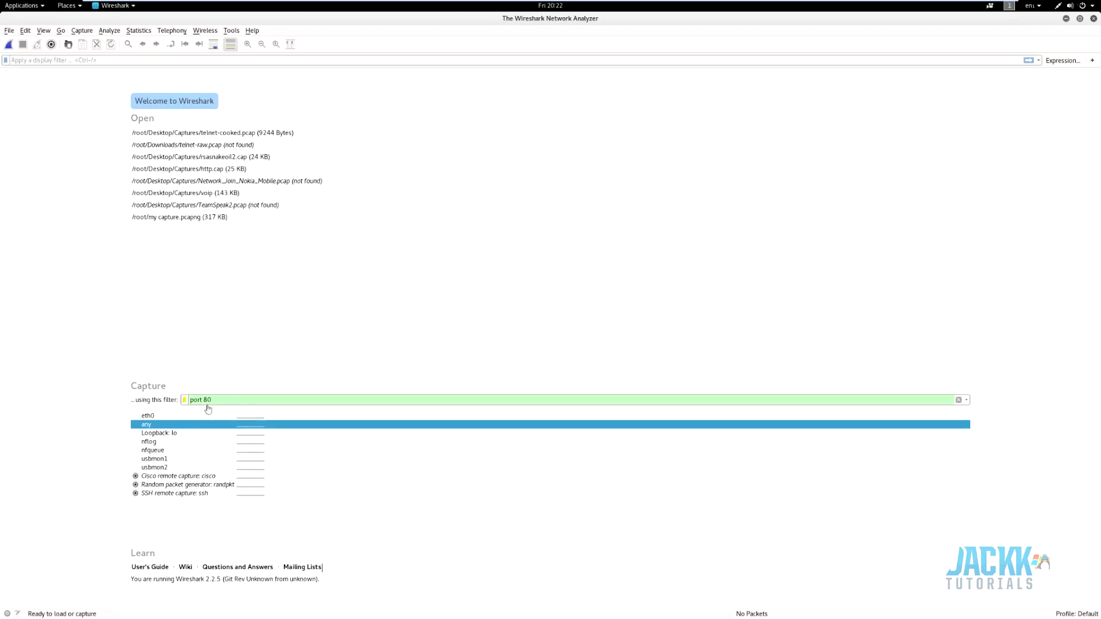
{"action": "double_click", "coordinate": [172, 417]}
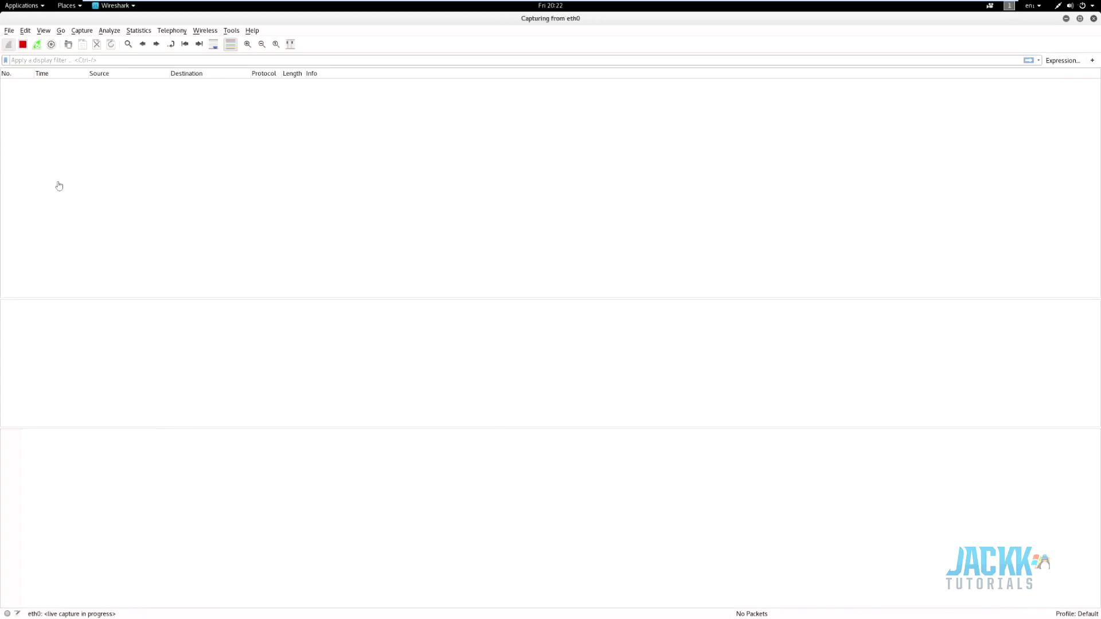
{"action": "left_click", "coordinate": [22, 44]}
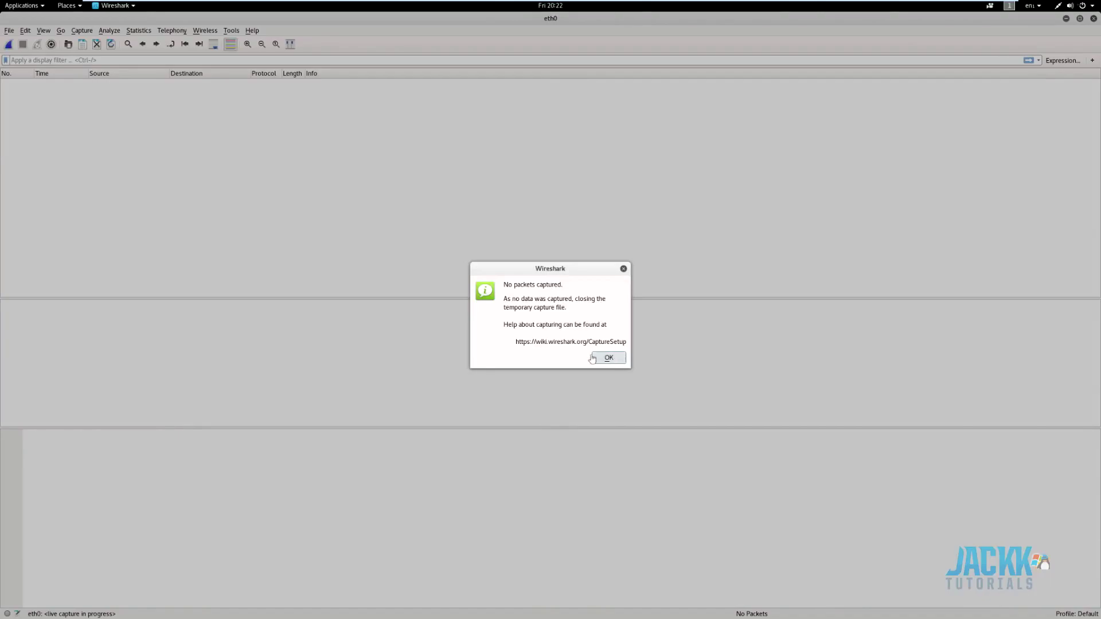
{"action": "left_click", "coordinate": [593, 359]}
Set the capture filter for eth0 to port 80 and start capturing
{"action": "left_click", "coordinate": [217, 401]}
{"action": "type", "text": "port 80"}
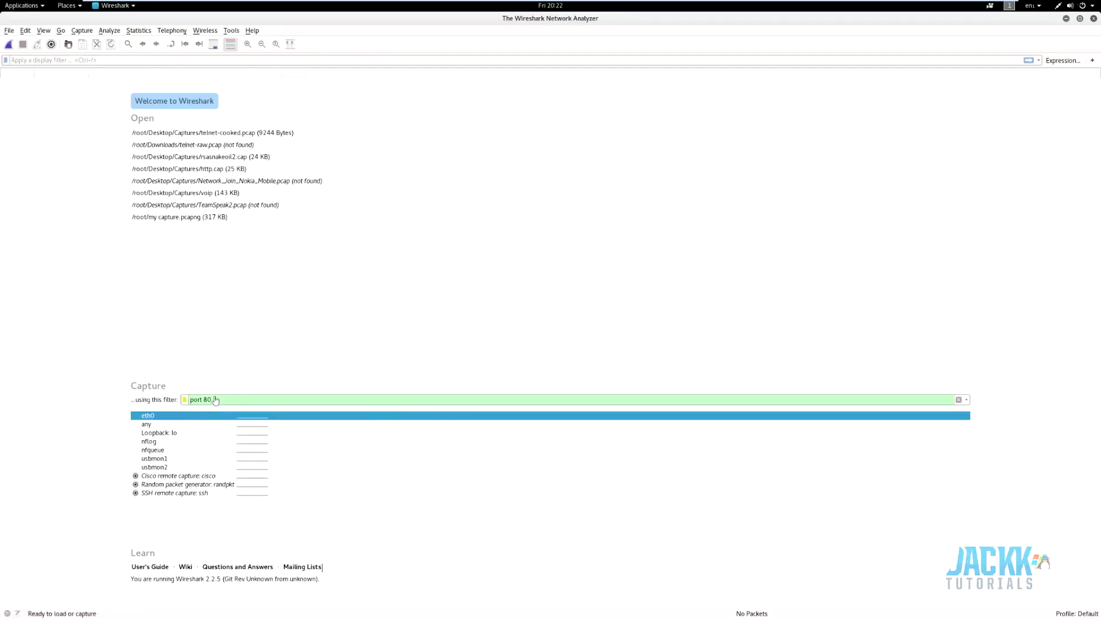
{"action": "key", "text": "Return"}
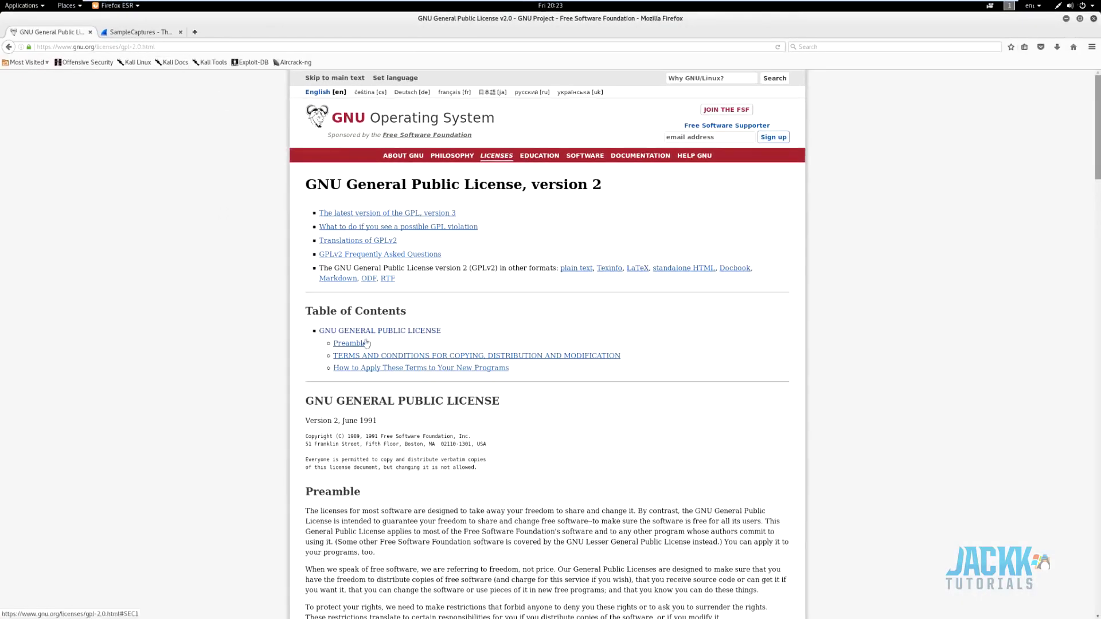
Open the GNU General Public License section of the page in Firefox to generate traffic, return to Wireshark and stop the capture
{"action": "left_click", "coordinate": [402, 331]}
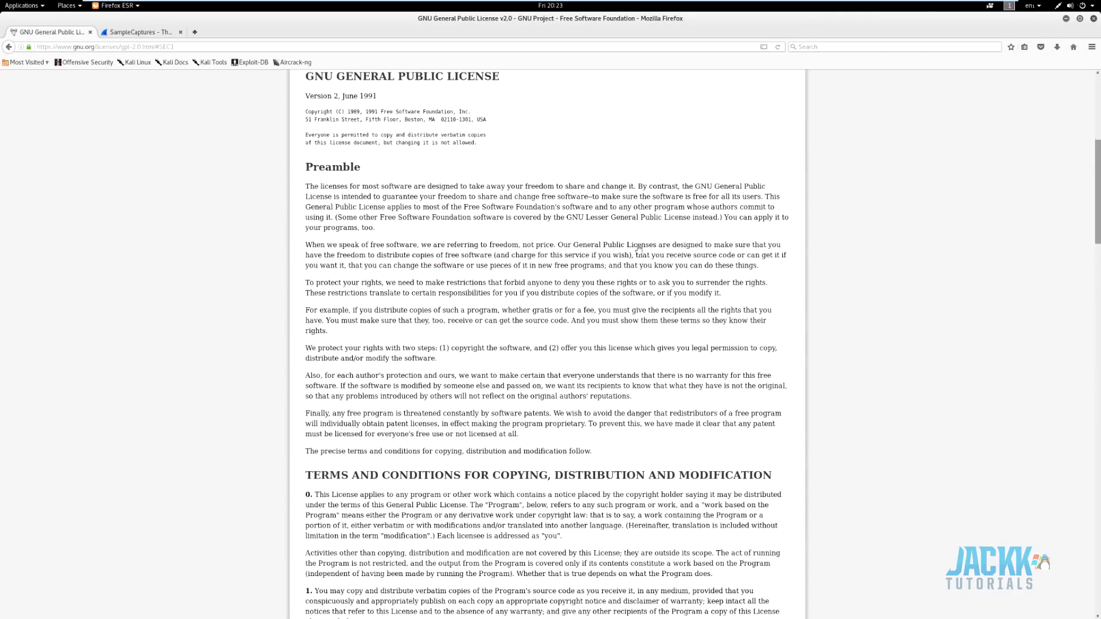
{"action": "key", "text": "alt+Tab"}
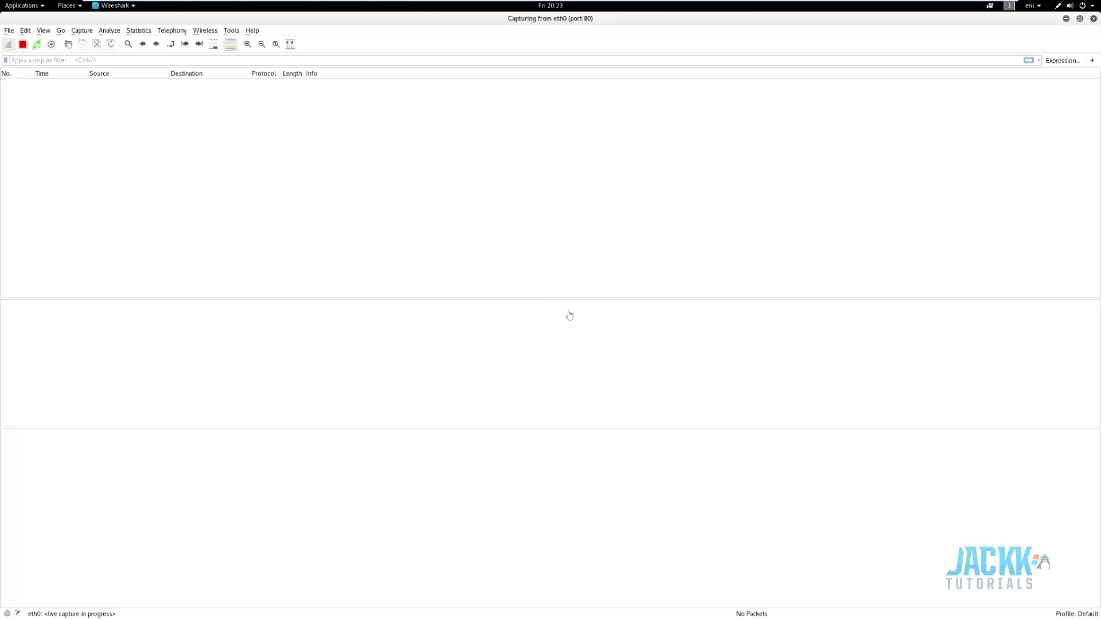
{"action": "key", "text": "alt+Tab"}
{"action": "key", "text": "alt+Tab"}
{"action": "left_click", "coordinate": [23, 44]}
{"action": "left_click", "coordinate": [607, 360]}
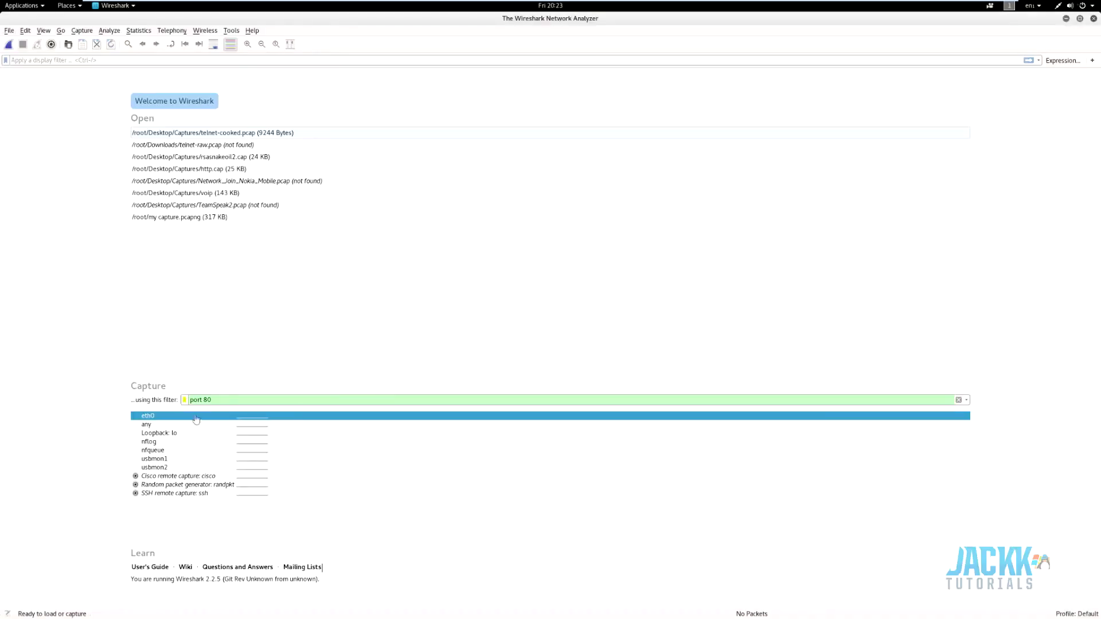
Clear the eth0 capture filter and briefly run an unfiltered capture on eth0, dismissing the closing message
{"action": "left_click", "coordinate": [225, 401]}
{"action": "key", "text": "ctrl+a"}
{"action": "key", "text": "BackSpace"}
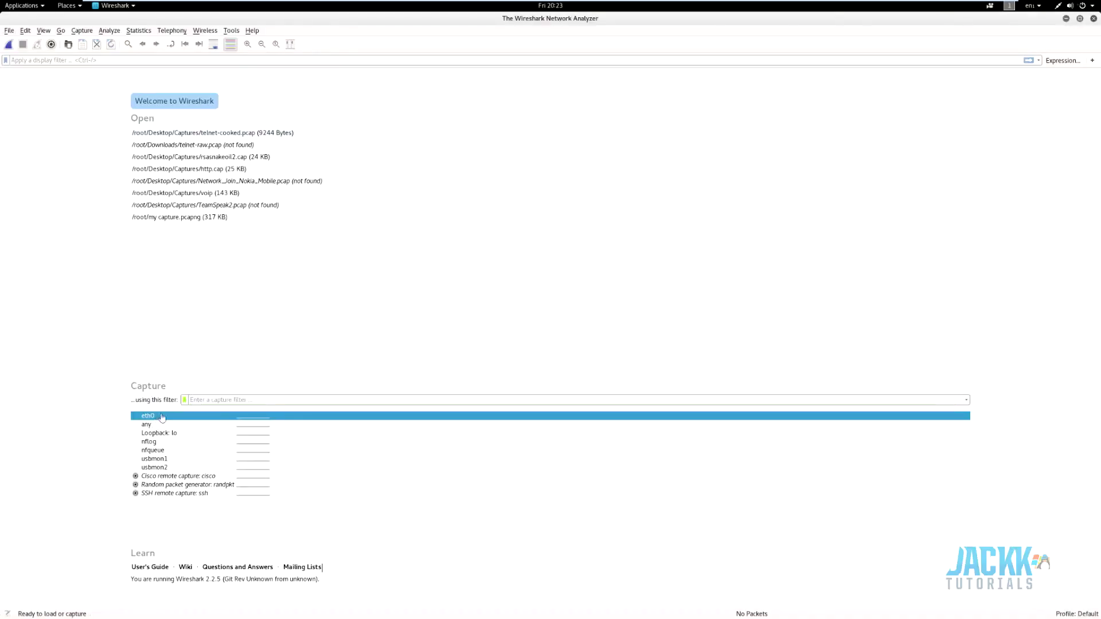
{"action": "double_click", "coordinate": [162, 416]}
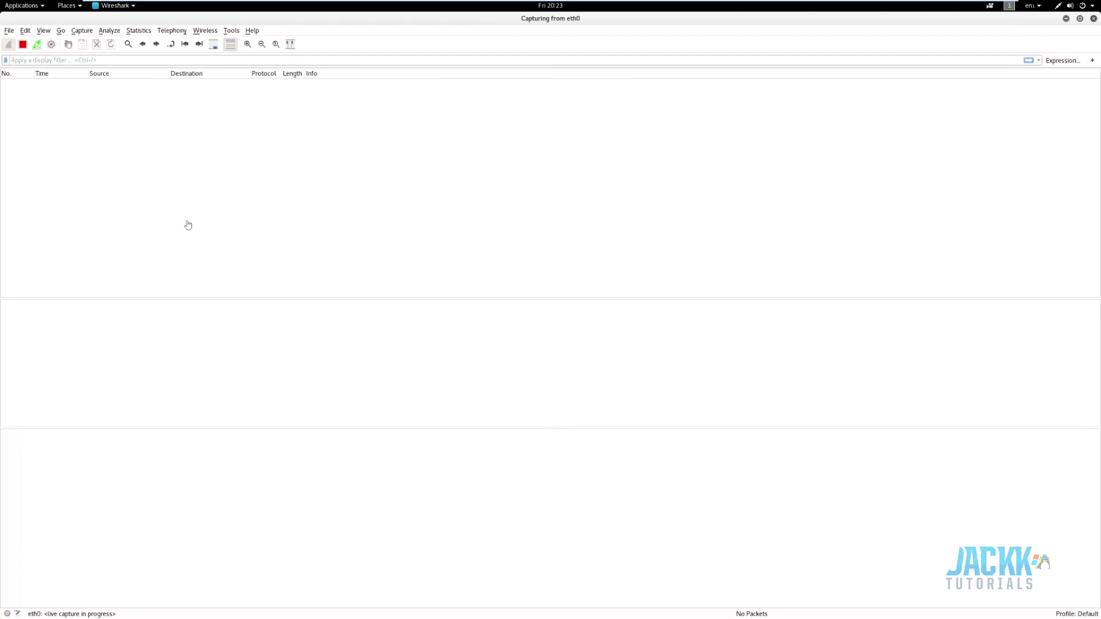
{"action": "left_click", "coordinate": [23, 44]}
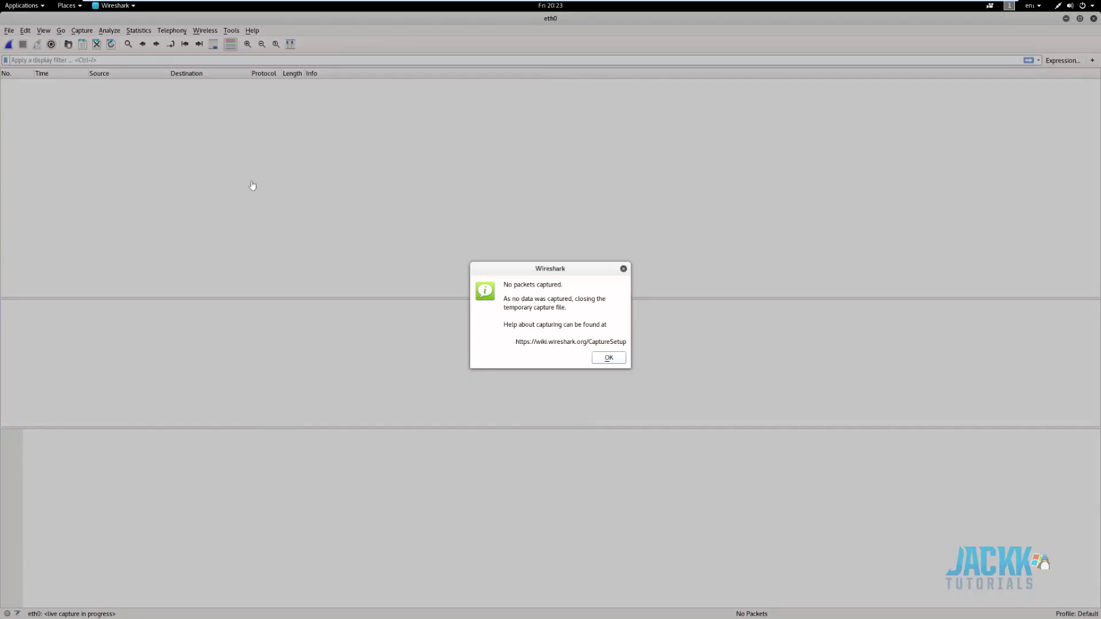
{"action": "left_click", "coordinate": [669, 392]}
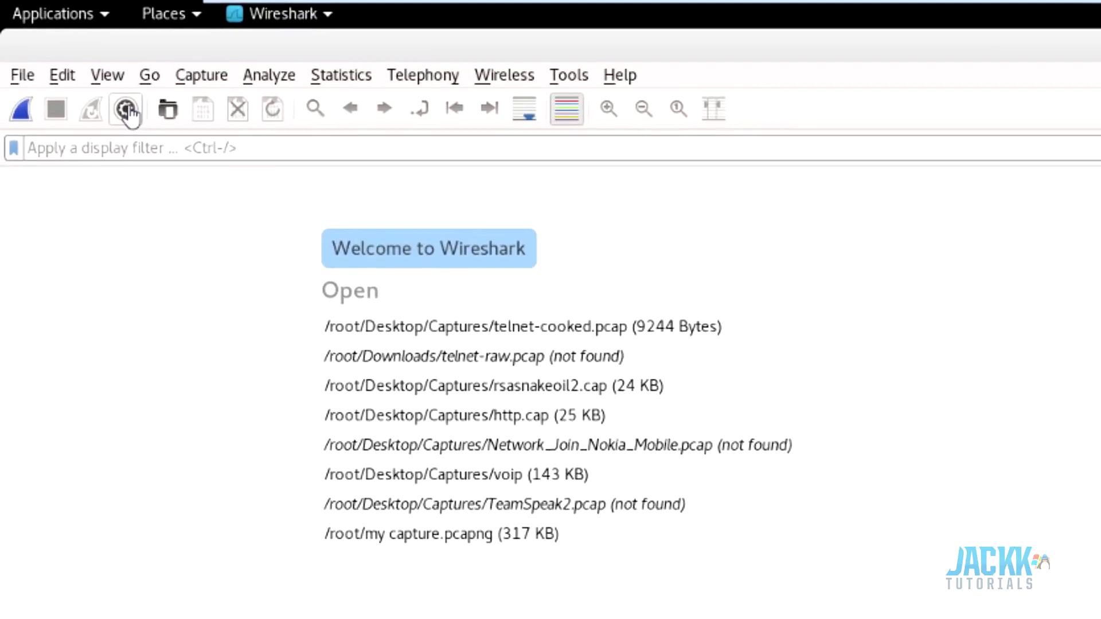
Open the capture options and expand eth0 to view its addresses, comparing it with the any interface
{"action": "left_click", "coordinate": [127, 109]}
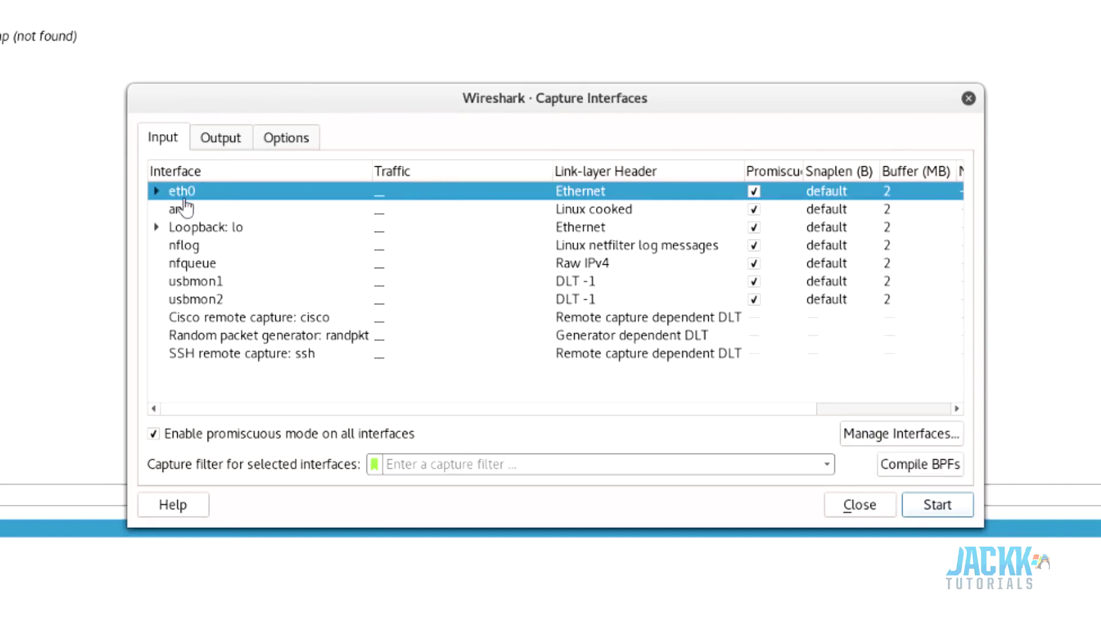
{"action": "left_click", "coordinate": [156, 193]}
{"action": "left_click", "coordinate": [207, 229]}
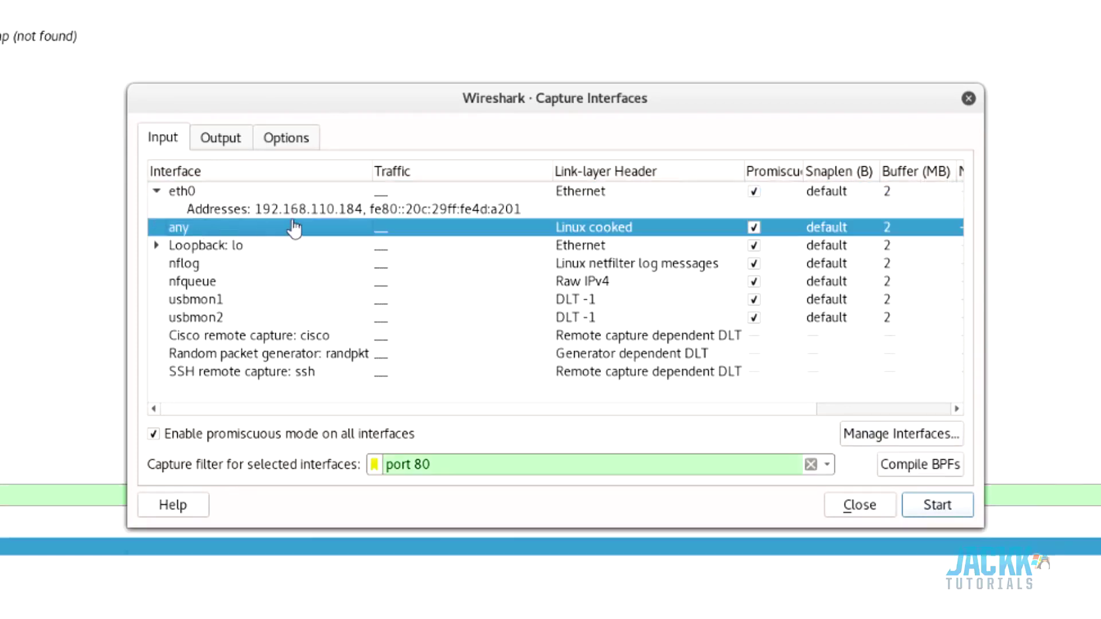
{"action": "left_click", "coordinate": [279, 218]}
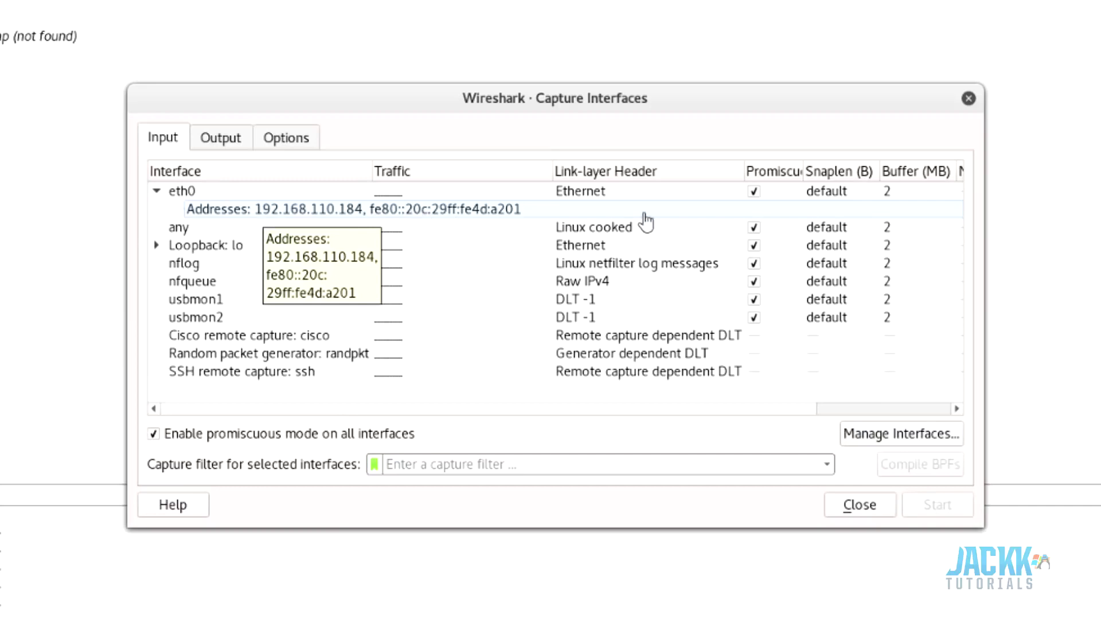
{"action": "left_click", "coordinate": [586, 195]}
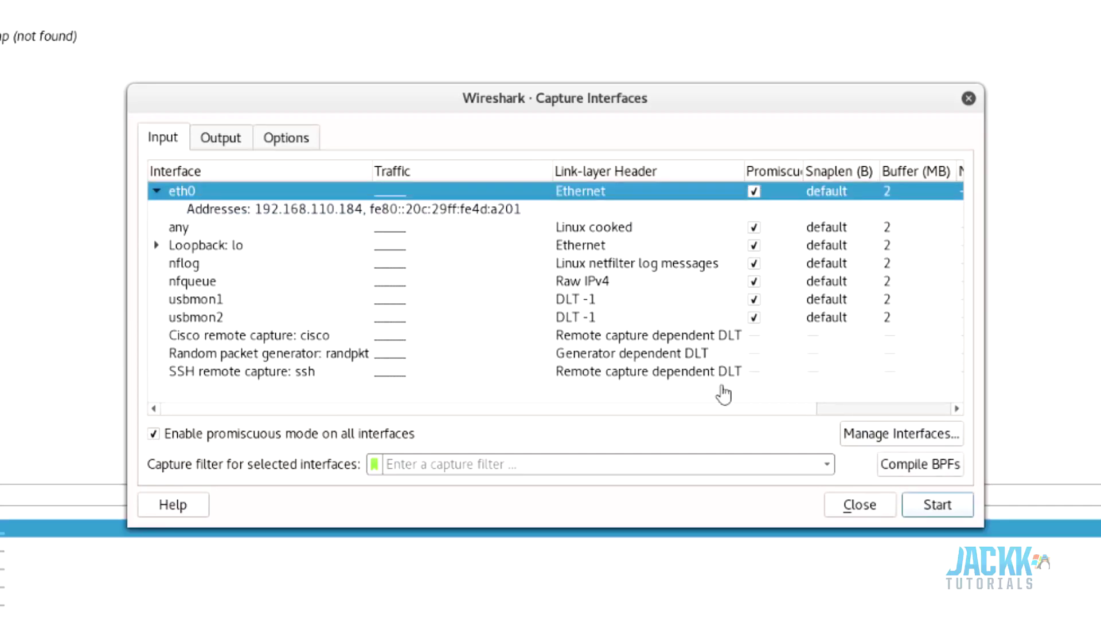
Examine the capture filter assigned to each interface in the interface list, checking any against eth0
{"action": "scroll", "coordinate": [671, 408], "scroll_direction": "right", "scroll_amount": 3}
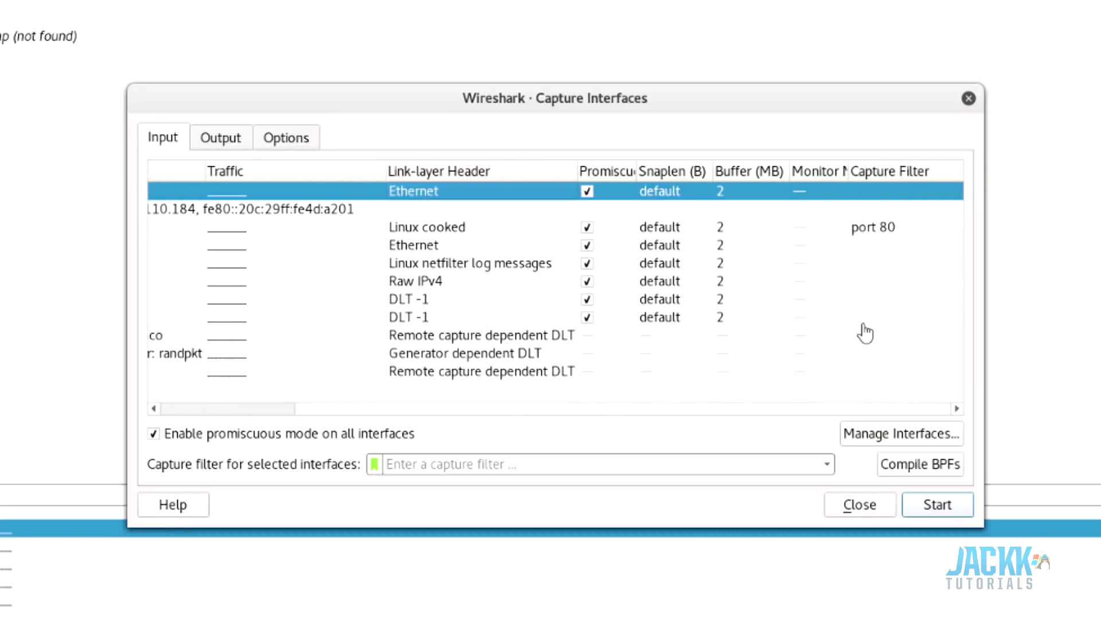
{"action": "left_click", "coordinate": [895, 230]}
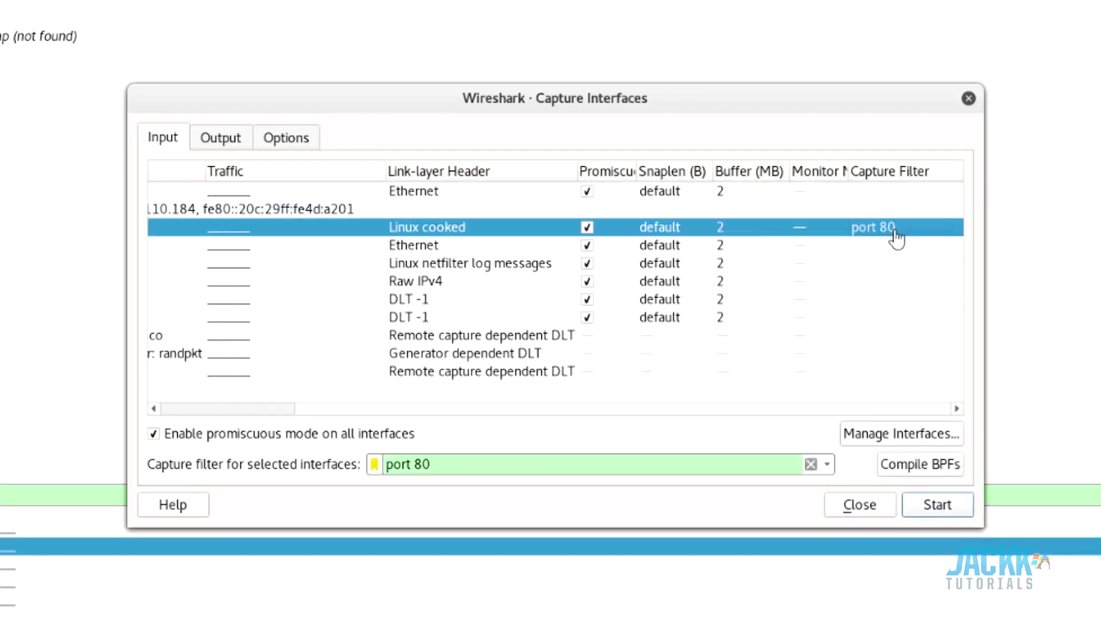
{"action": "scroll", "coordinate": [767, 419], "scroll_direction": "left", "scroll_amount": 3}
{"action": "left_click", "coordinate": [240, 211]}
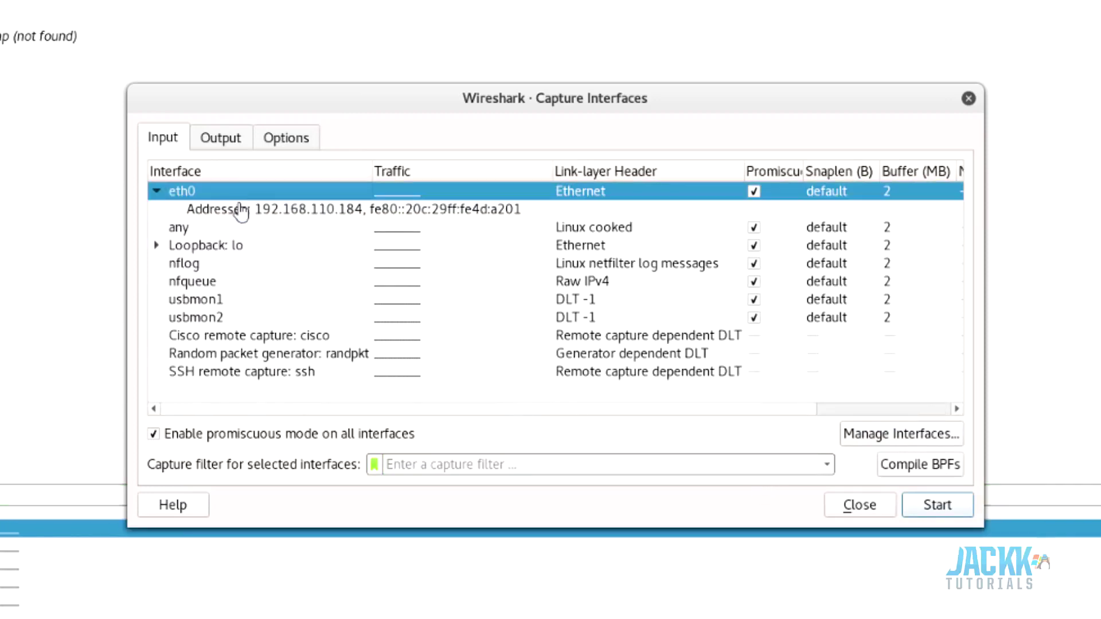
In the capture output settings, enable automatic creation of a new file and look through the size and time units
{"action": "left_click", "coordinate": [198, 140]}
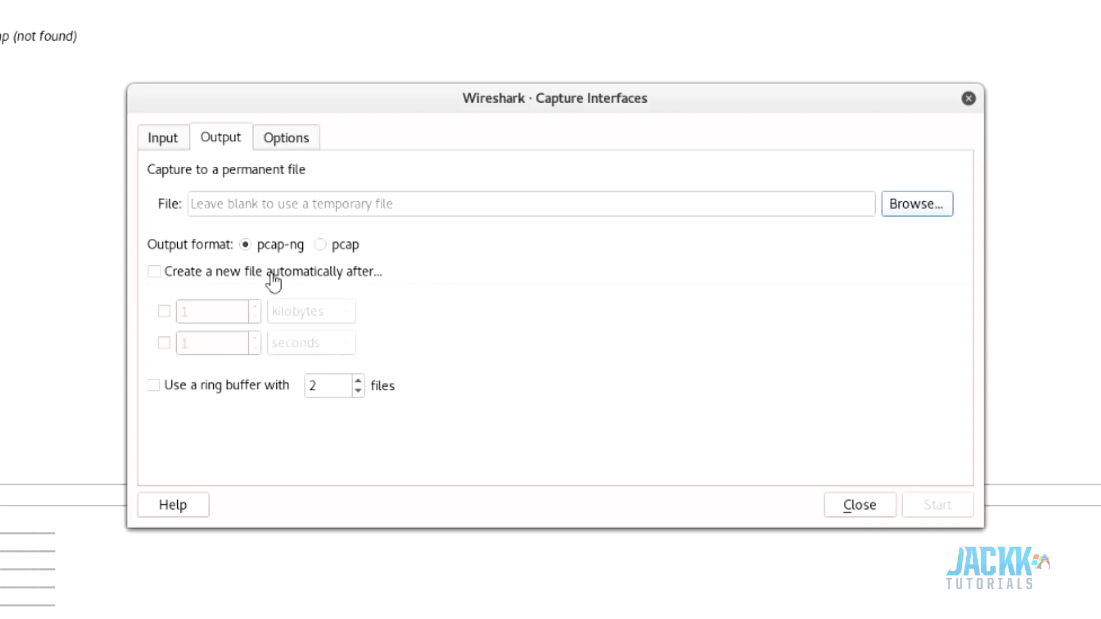
{"action": "left_click", "coordinate": [343, 273]}
{"action": "left_click", "coordinate": [286, 315]}
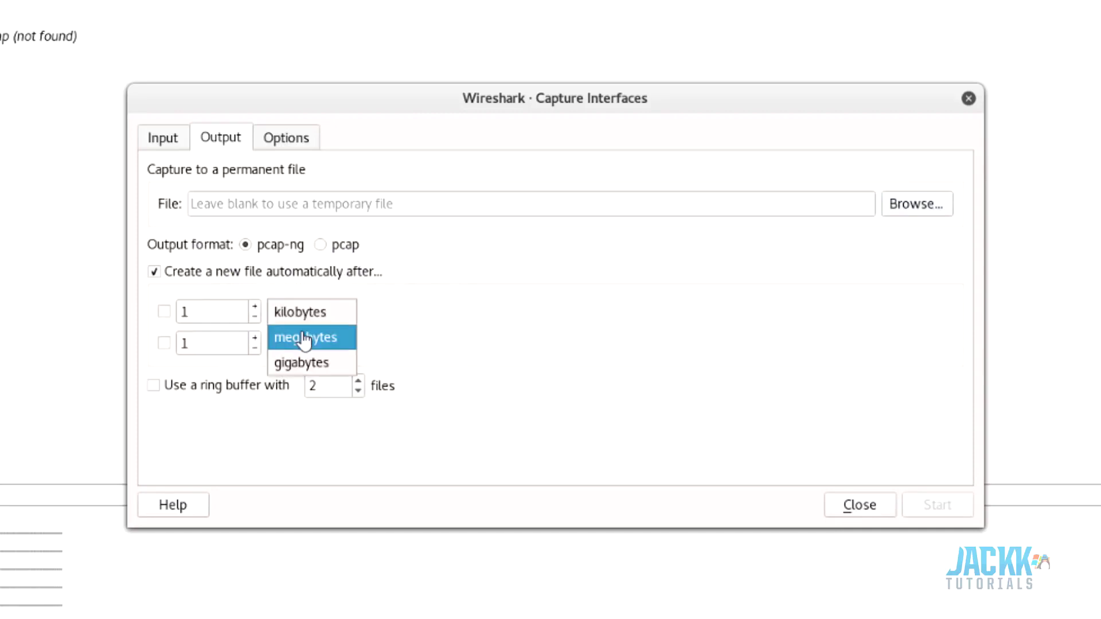
{"action": "left_click", "coordinate": [397, 351]}
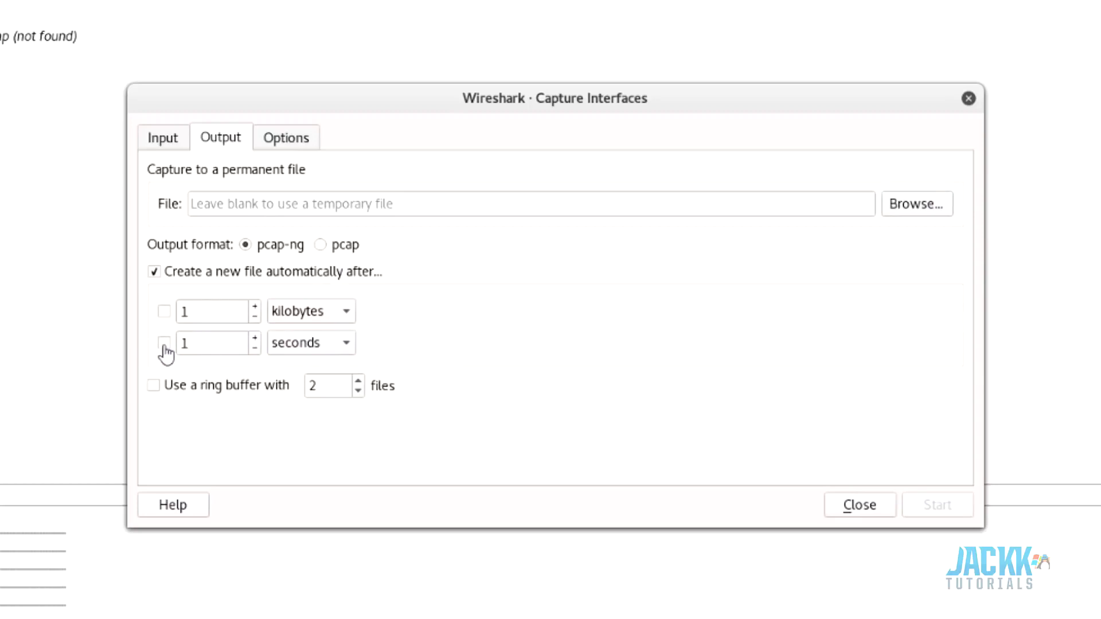
{"action": "left_click", "coordinate": [294, 347]}
{"action": "left_click", "coordinate": [488, 374]}
{"action": "left_click", "coordinate": [295, 346]}
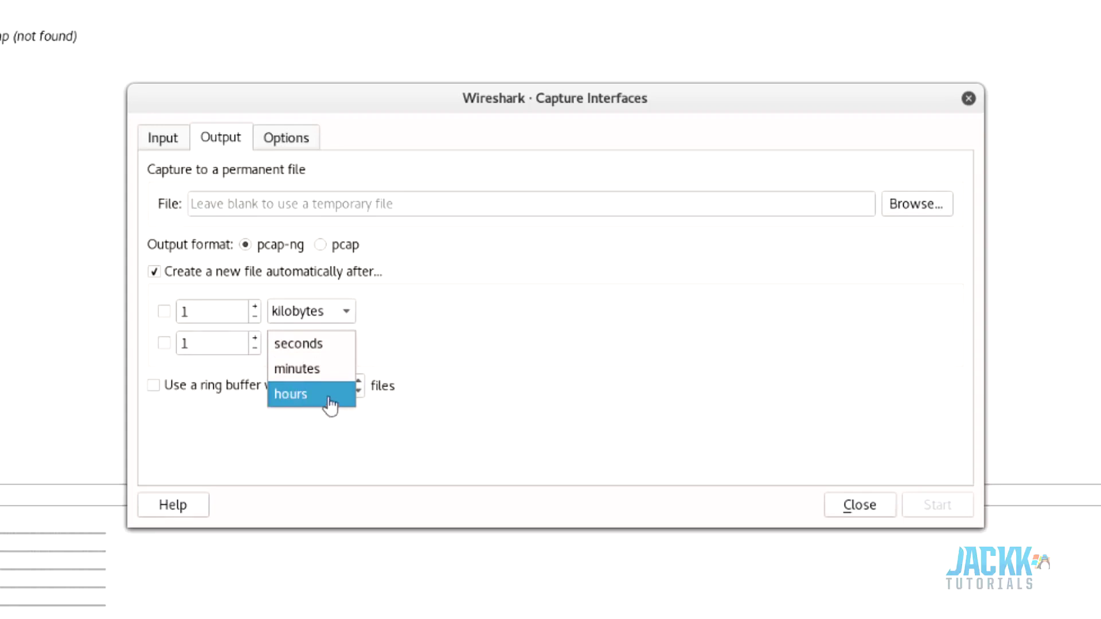
{"action": "key", "text": "Escape"}
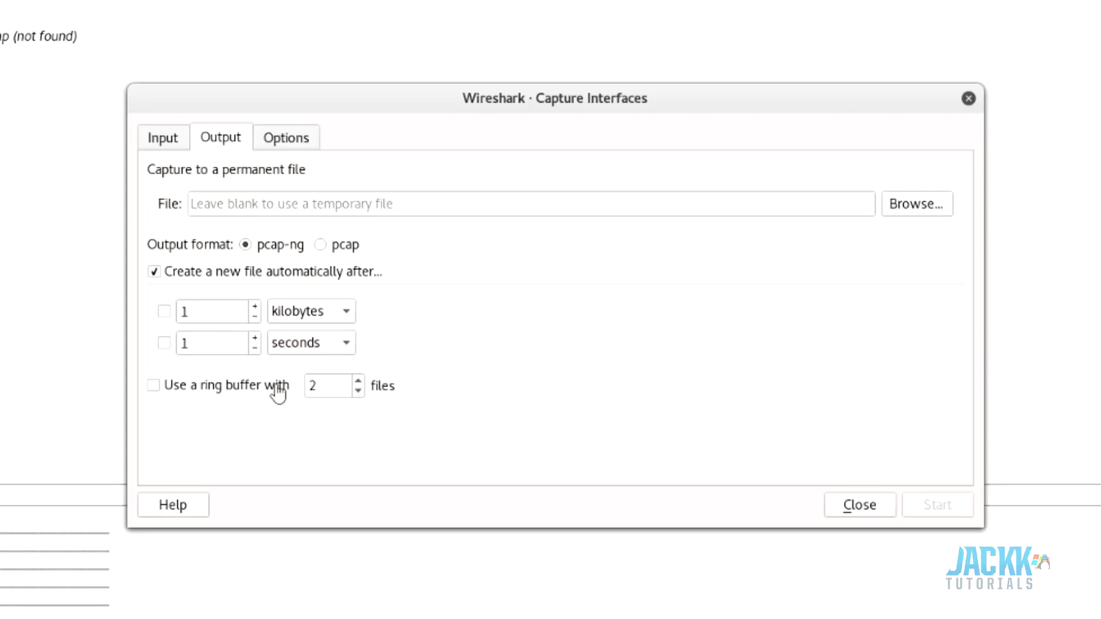
Turn on the time limit for creating a new capture file and set it to 8 hours
{"action": "left_click", "coordinate": [164, 343]}
{"action": "double_click", "coordinate": [182, 344]}
{"action": "type", "text": "8"}
{"action": "left_click", "coordinate": [310, 357]}
{"action": "left_click", "coordinate": [304, 394]}
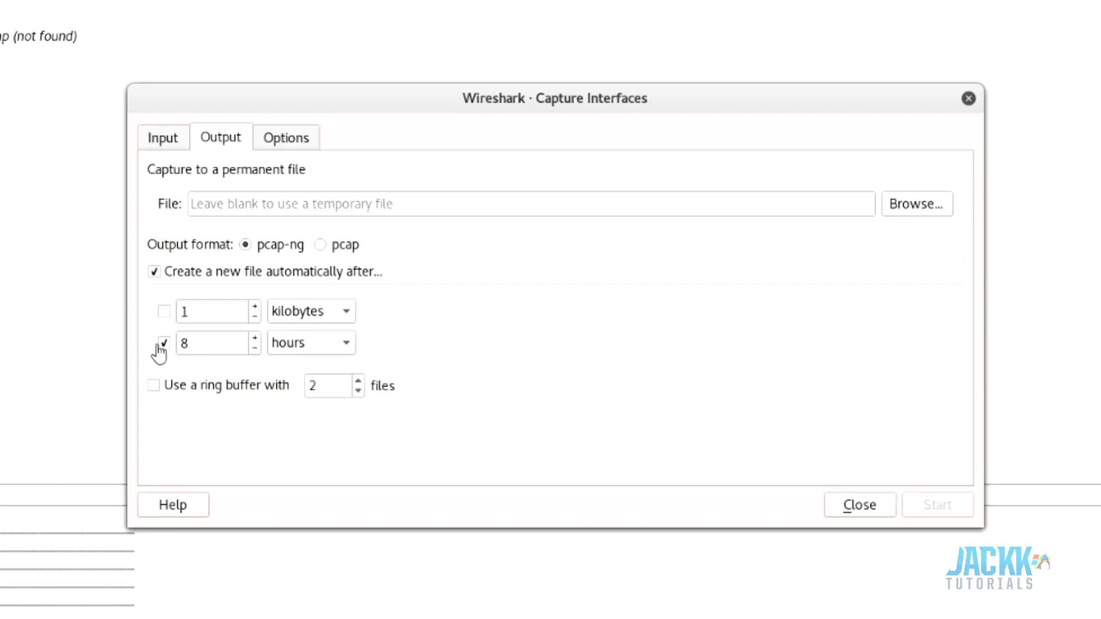
Review the display, name resolution and automatic stop options, and disable automatic creation of a new file in the output settings
{"action": "left_click", "coordinate": [295, 142]}
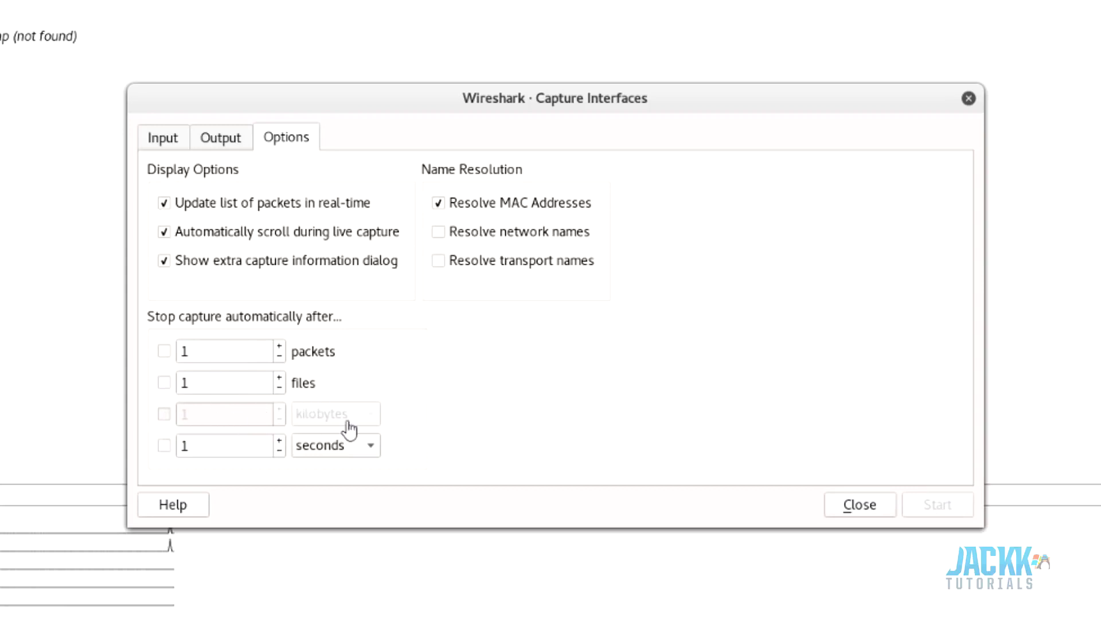
{"action": "left_click", "coordinate": [236, 144]}
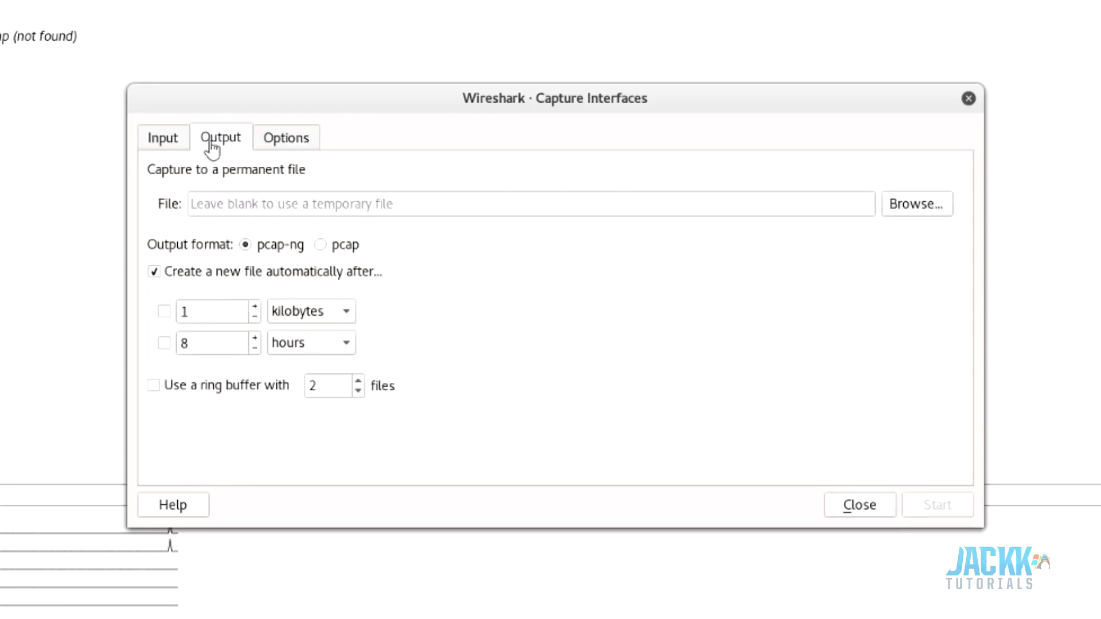
{"action": "left_click", "coordinate": [180, 150]}
{"action": "left_click", "coordinate": [211, 150]}
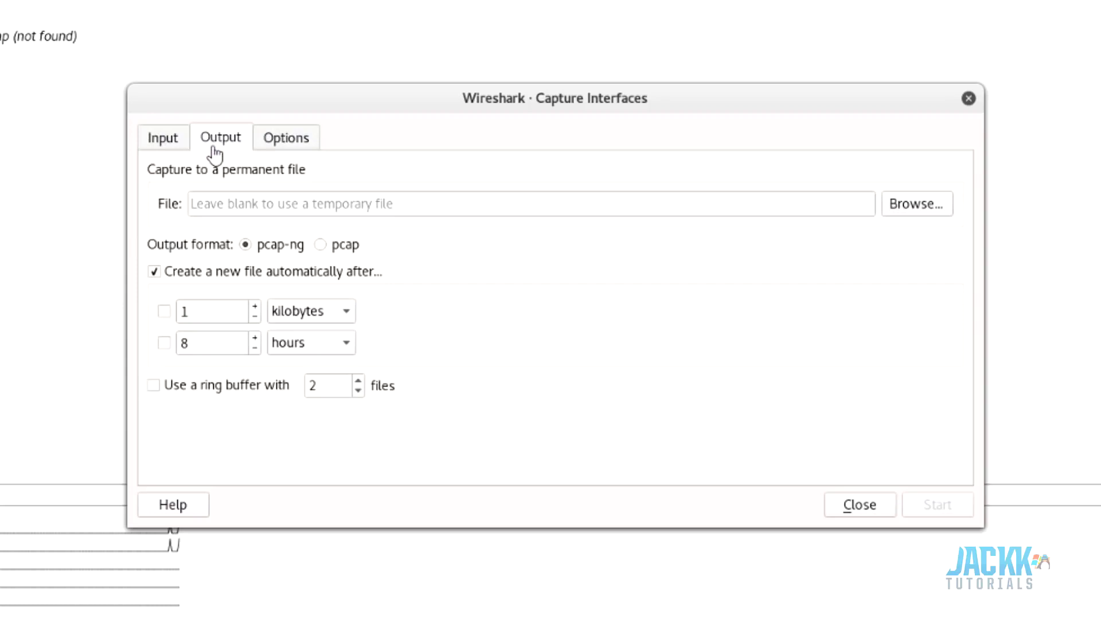
{"action": "left_click", "coordinate": [236, 274]}
{"action": "left_click", "coordinate": [268, 147]}
{"action": "left_click", "coordinate": [247, 146]}
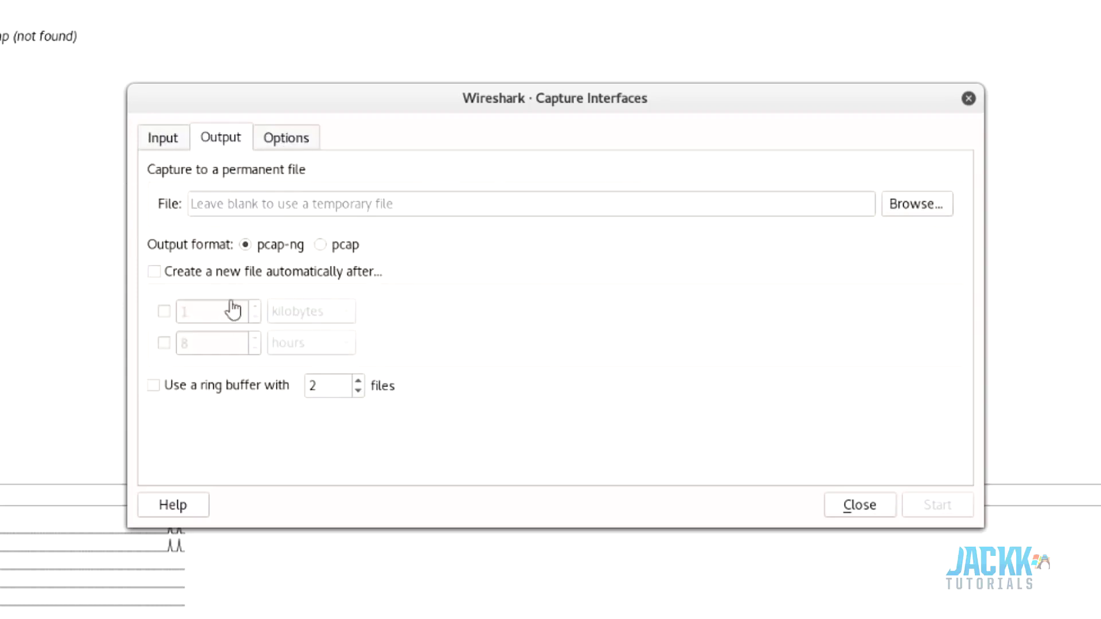
Toggle automatic creation of a new file on to compare the automatic stop options, turn it off again and close the capture settings
{"action": "left_click", "coordinate": [201, 273]}
{"action": "left_click", "coordinate": [294, 146]}
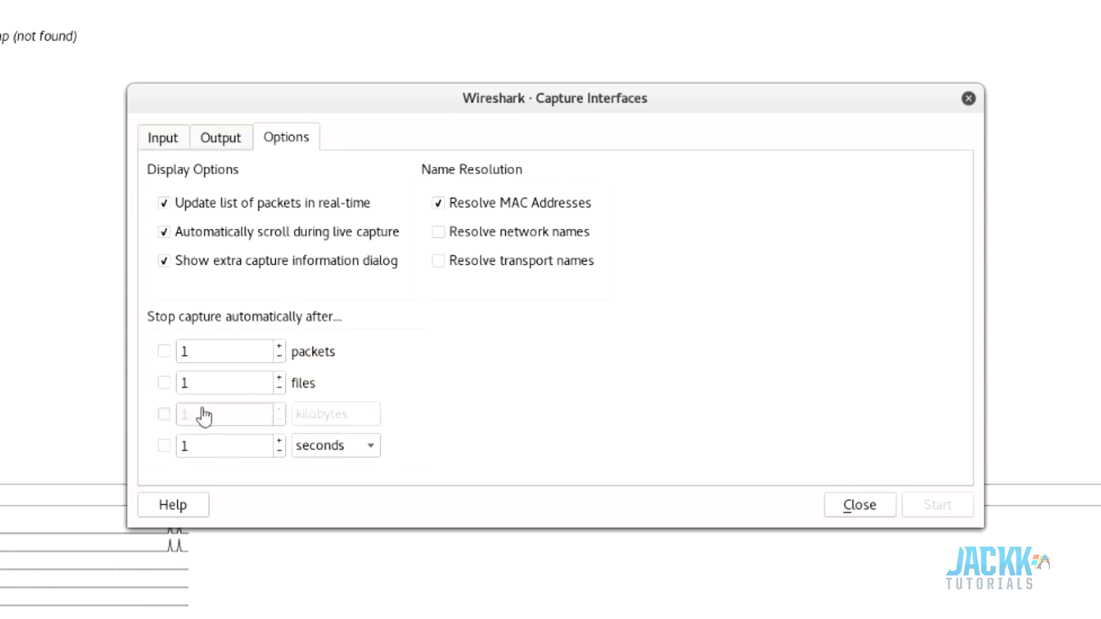
{"action": "left_click", "coordinate": [224, 146]}
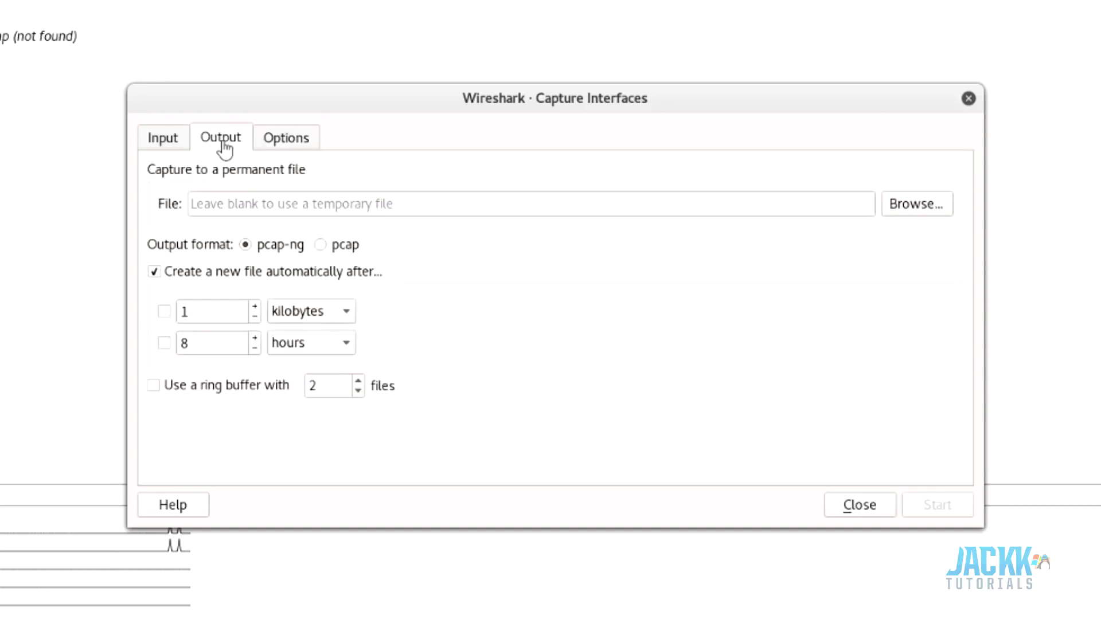
{"action": "left_click", "coordinate": [225, 273]}
{"action": "left_click", "coordinate": [858, 506]}
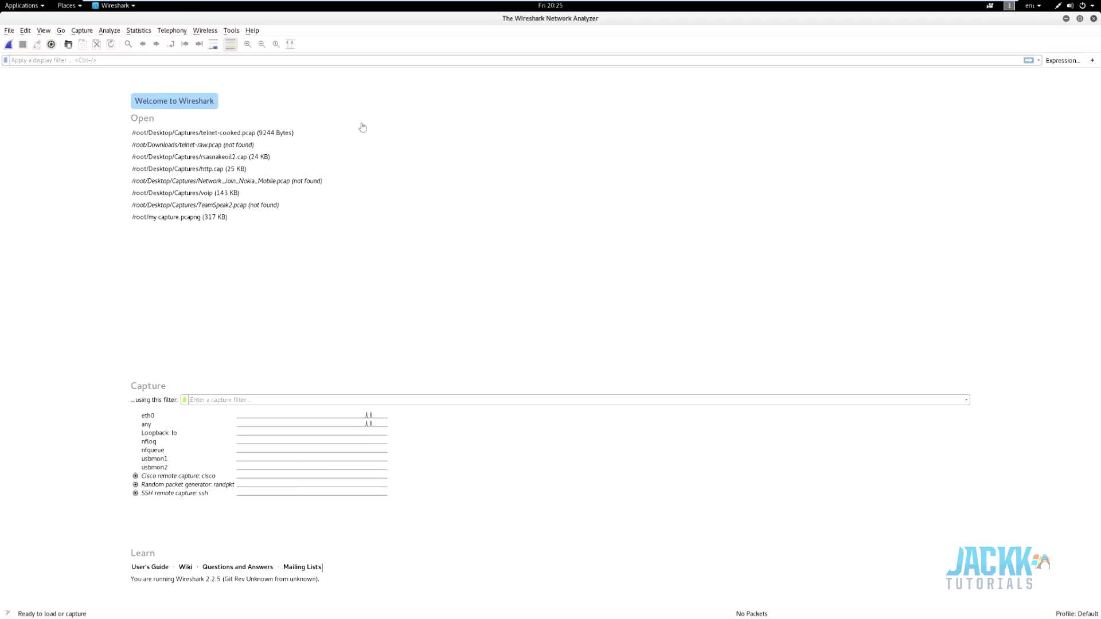
Switch to Firefox, close the GNU General Public License page and show the Wireshark wiki's SampleCaptures page
{"action": "left_click", "coordinate": [1066, 19]}
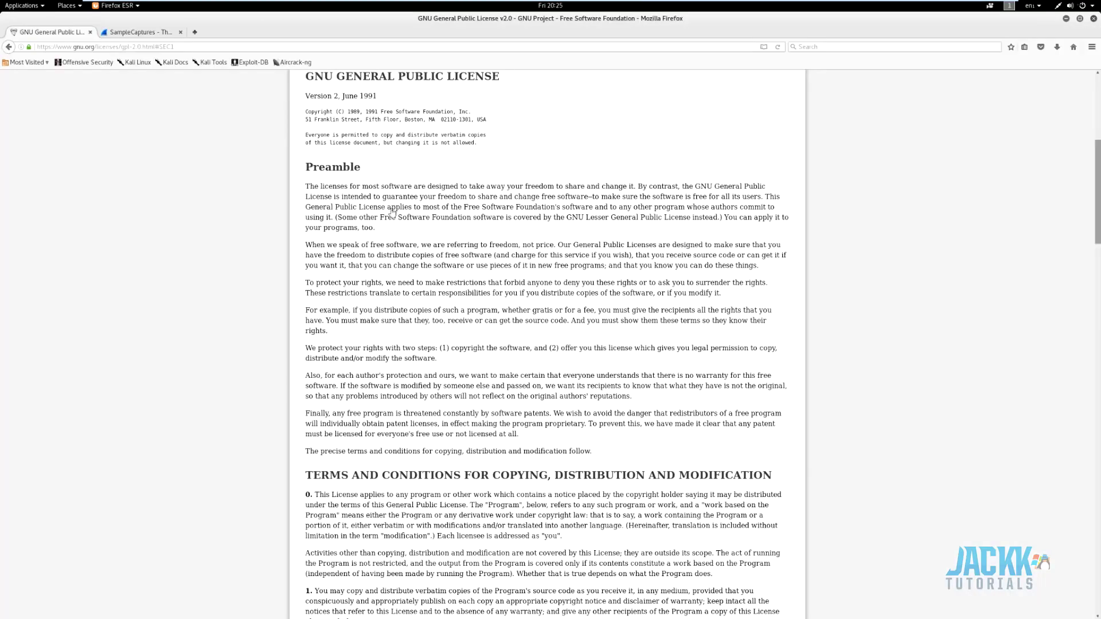
{"action": "left_click", "coordinate": [112, 37]}
{"action": "left_click", "coordinate": [90, 33]}
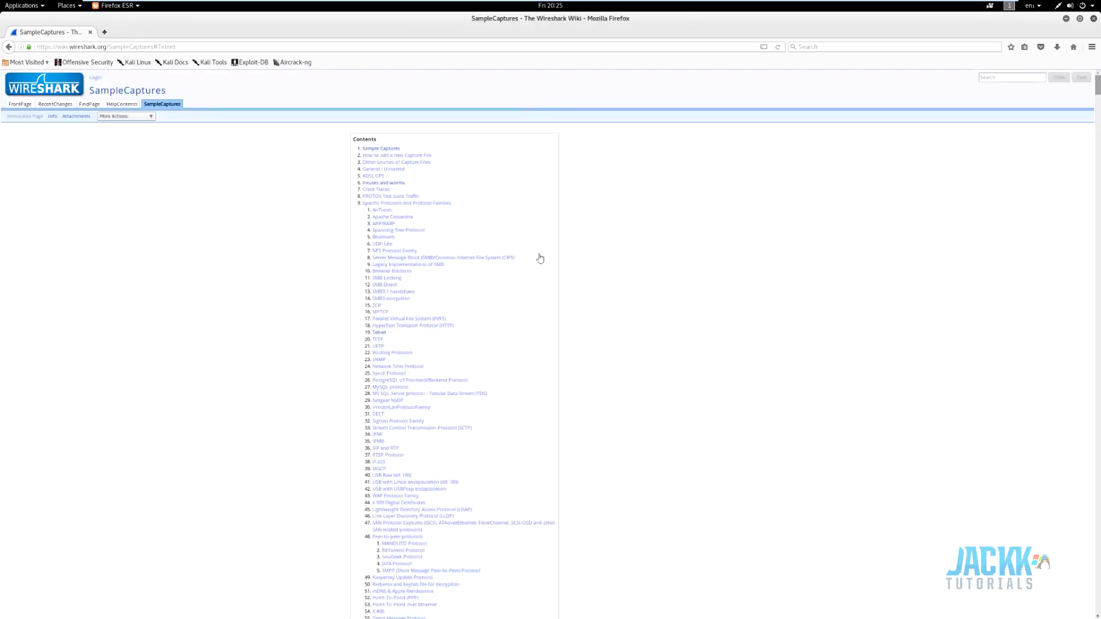
Look through the list of protocols and sample capture categories in the SampleCaptures contents
{"action": "scroll", "coordinate": [620, 302], "scroll_direction": "down", "scroll_amount": 8}
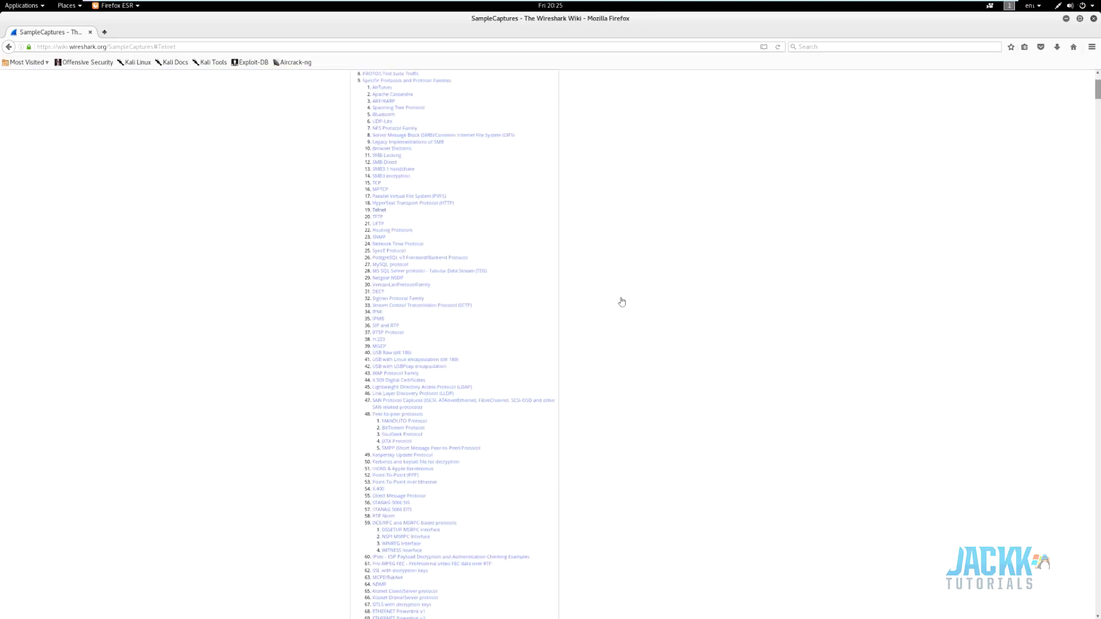
{"action": "scroll", "coordinate": [616, 303], "scroll_direction": "down", "scroll_amount": 9}
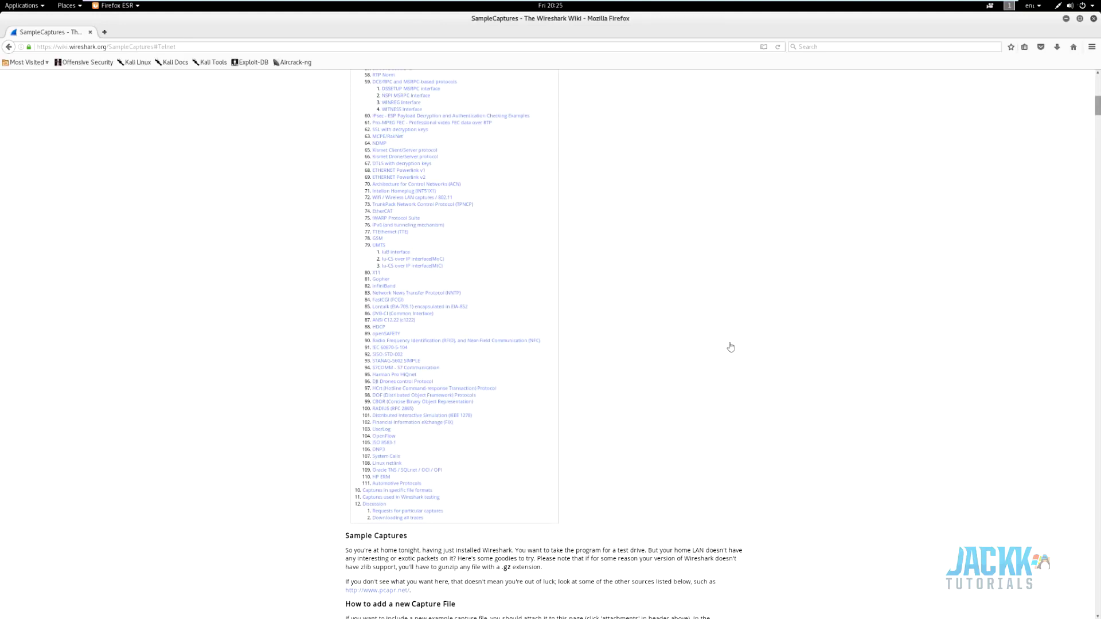
{"action": "scroll", "coordinate": [730, 345], "scroll_direction": "up", "scroll_amount": 4}
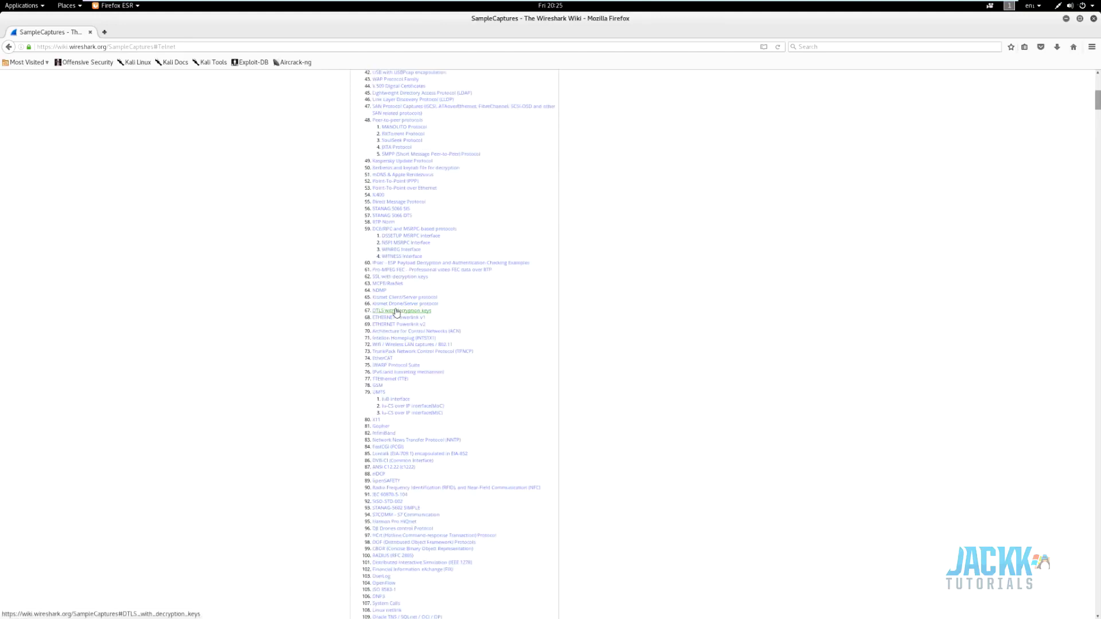
{"action": "scroll", "coordinate": [396, 313], "scroll_direction": "up", "scroll_amount": 4}
{"action": "scroll", "coordinate": [387, 257], "scroll_direction": "up", "scroll_amount": 6}
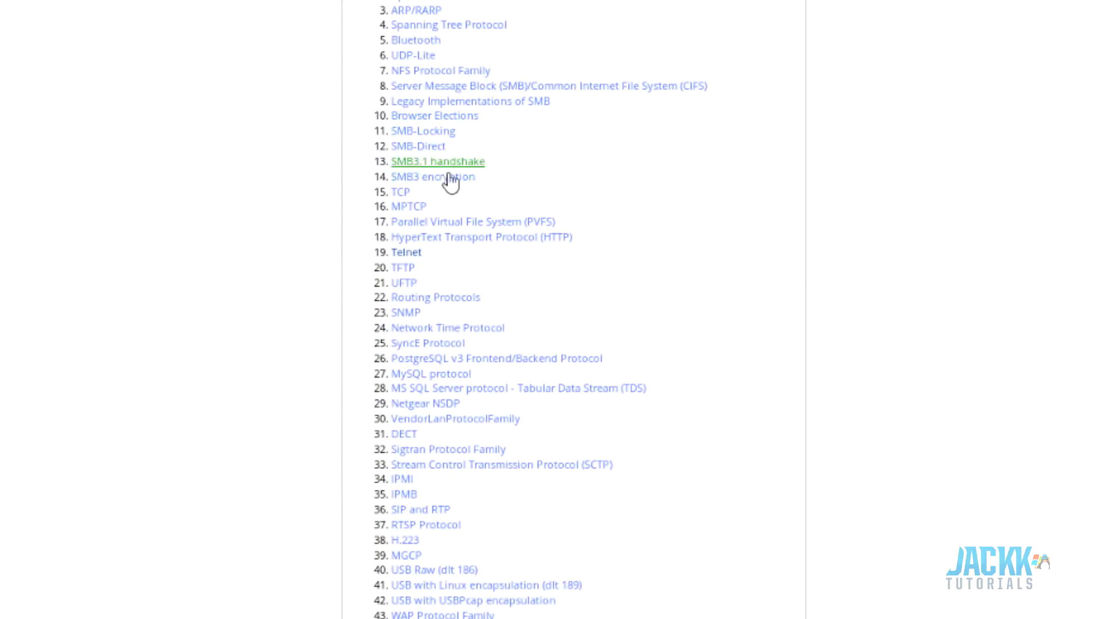
Go to the HyperText Transport Protocol (HTTP) section and read the description of the http_gzip.cap sample
{"action": "left_click", "coordinate": [405, 257]}
{"action": "left_click", "coordinate": [530, 238]}
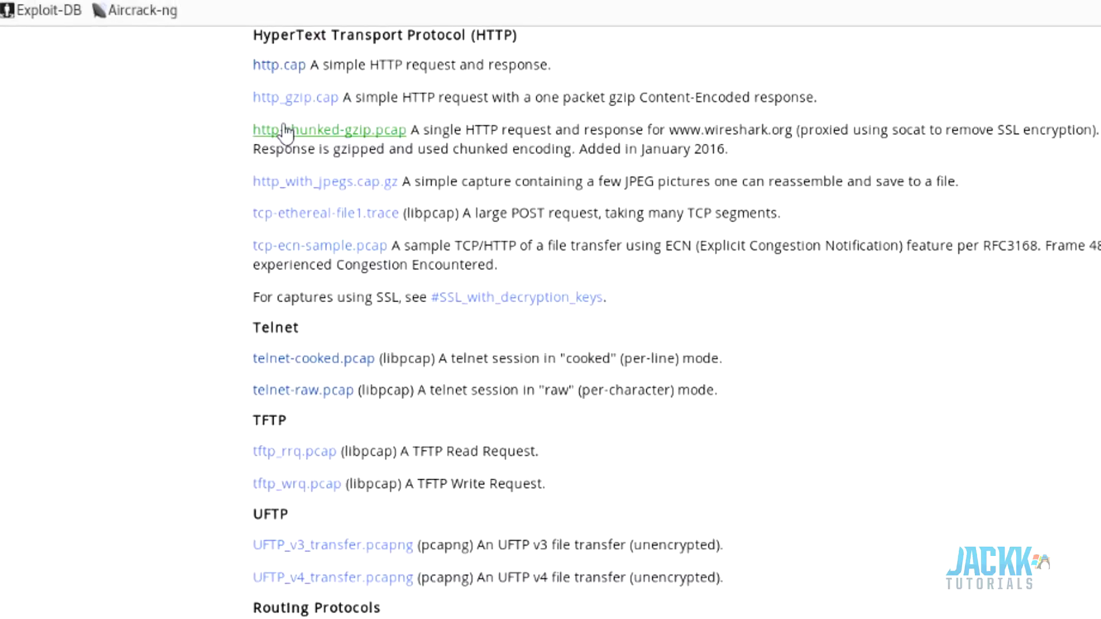
{"action": "left_click_drag", "start_coordinate": [347, 98], "coordinate": [834, 101]}
{"action": "left_click", "coordinate": [778, 253]}
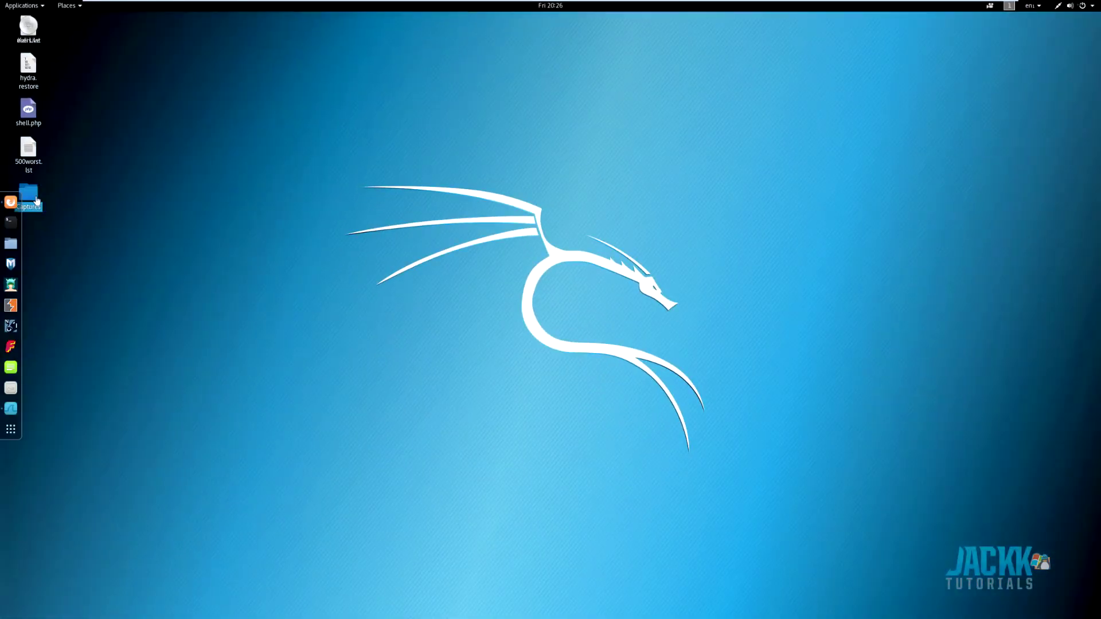
Open the Captures folder on the desktop, look over its capture files and open http.cap in Wireshark, dismissing the Lua error
{"action": "double_click", "coordinate": [36, 200]}
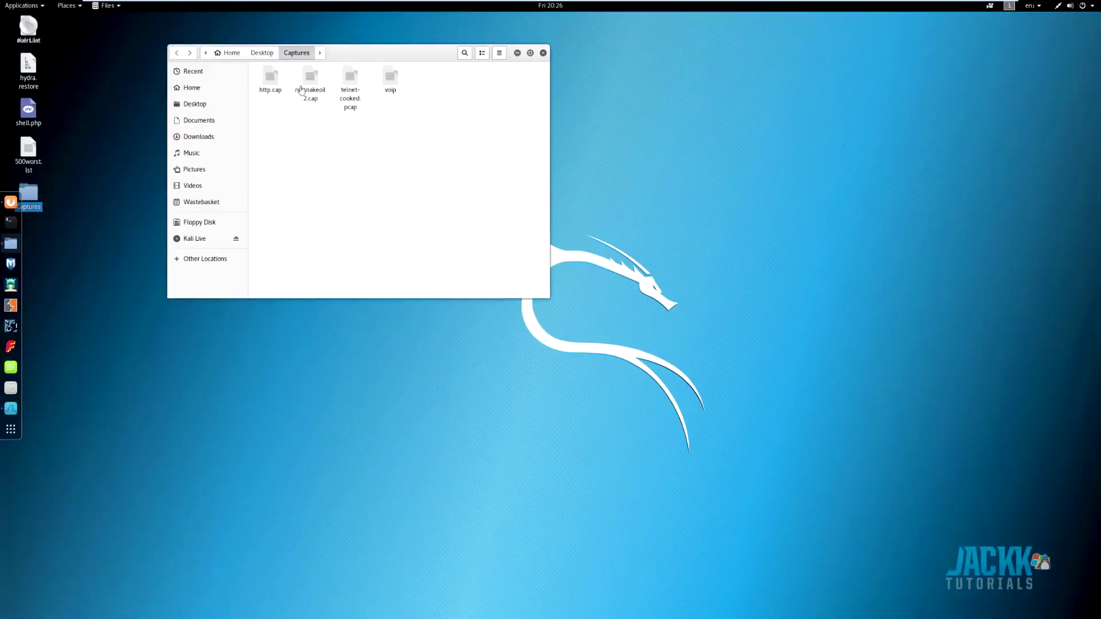
{"action": "left_click", "coordinate": [273, 78]}
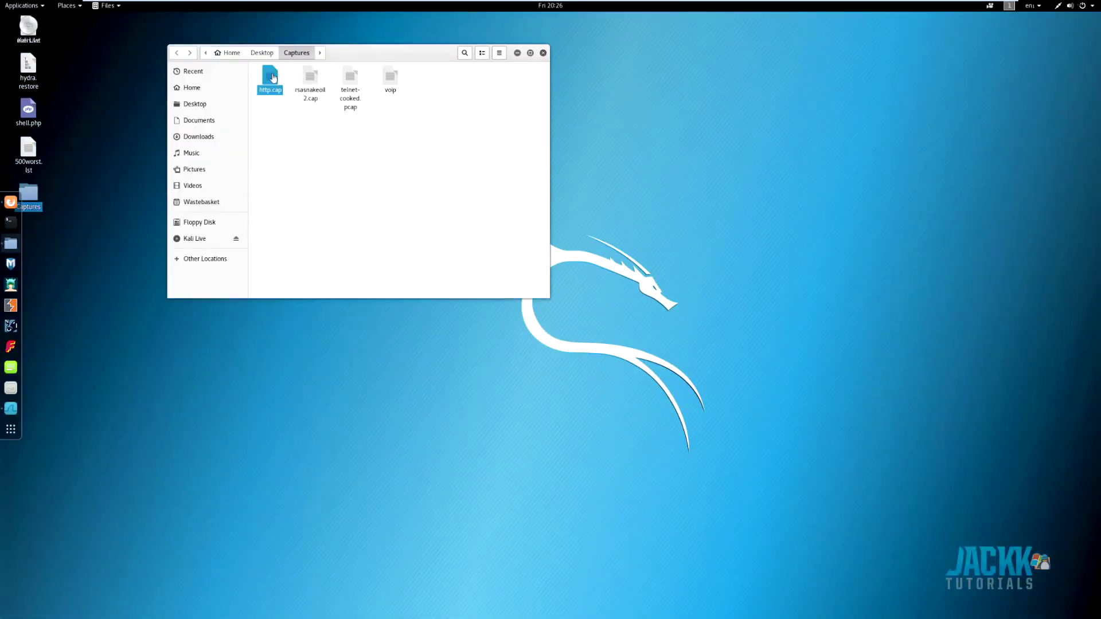
{"action": "left_click", "coordinate": [311, 80]}
{"action": "left_click", "coordinate": [350, 79]}
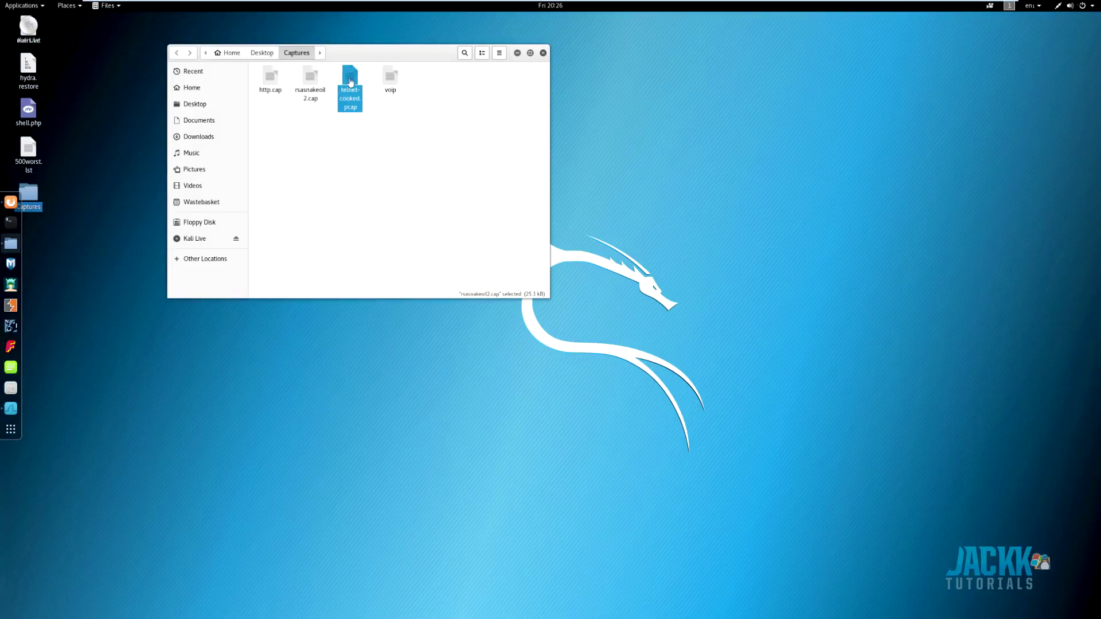
{"action": "left_click", "coordinate": [389, 83]}
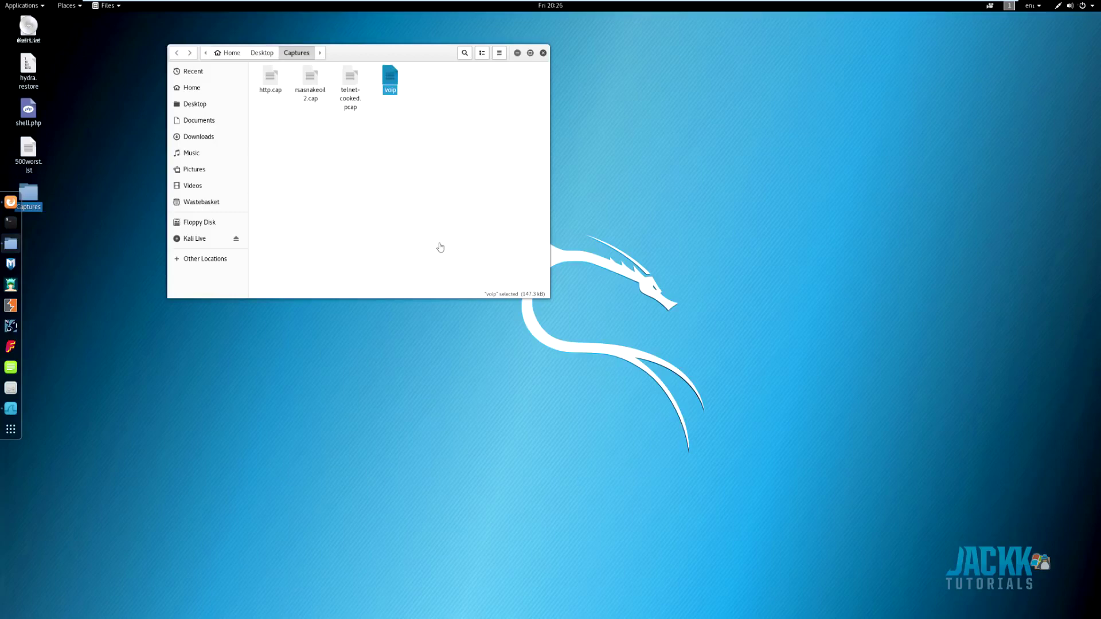
{"action": "double_click", "coordinate": [270, 79]}
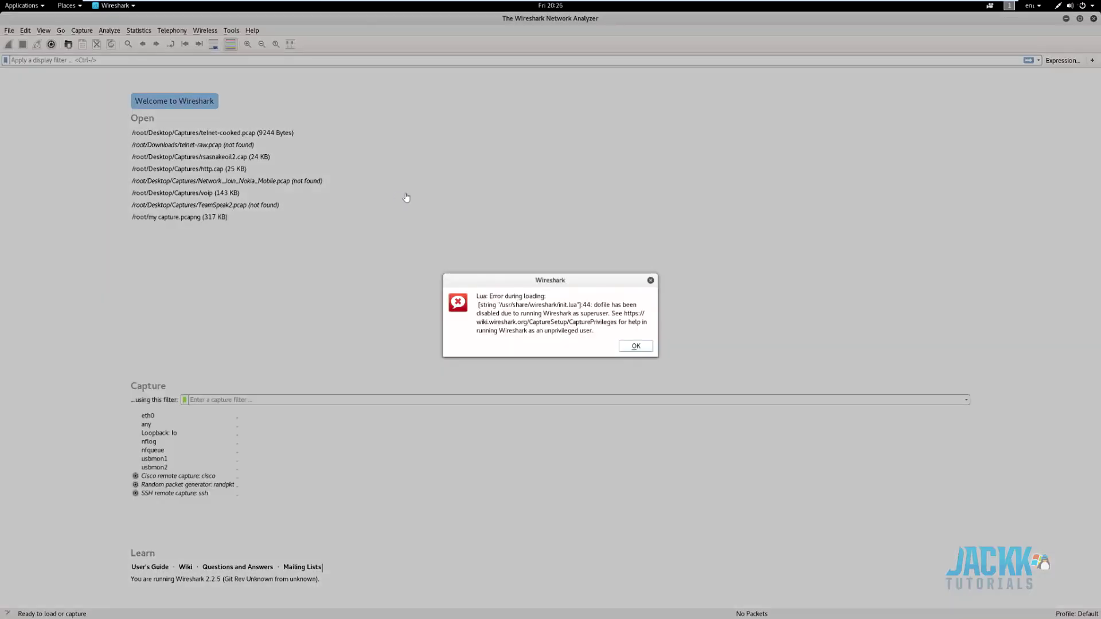
{"action": "left_click", "coordinate": [633, 346]}
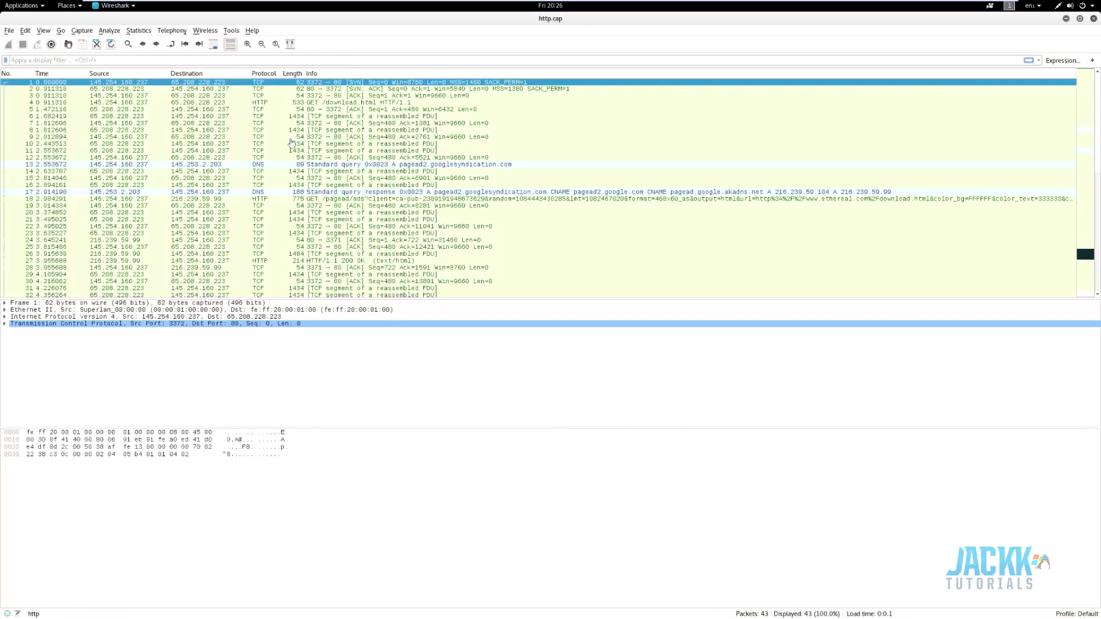
Filter the displayed packets of http.cap with the display filter http
{"action": "left_click", "coordinate": [121, 61]}
{"action": "type", "text": "http"}
{"action": "key", "text": "Return"}
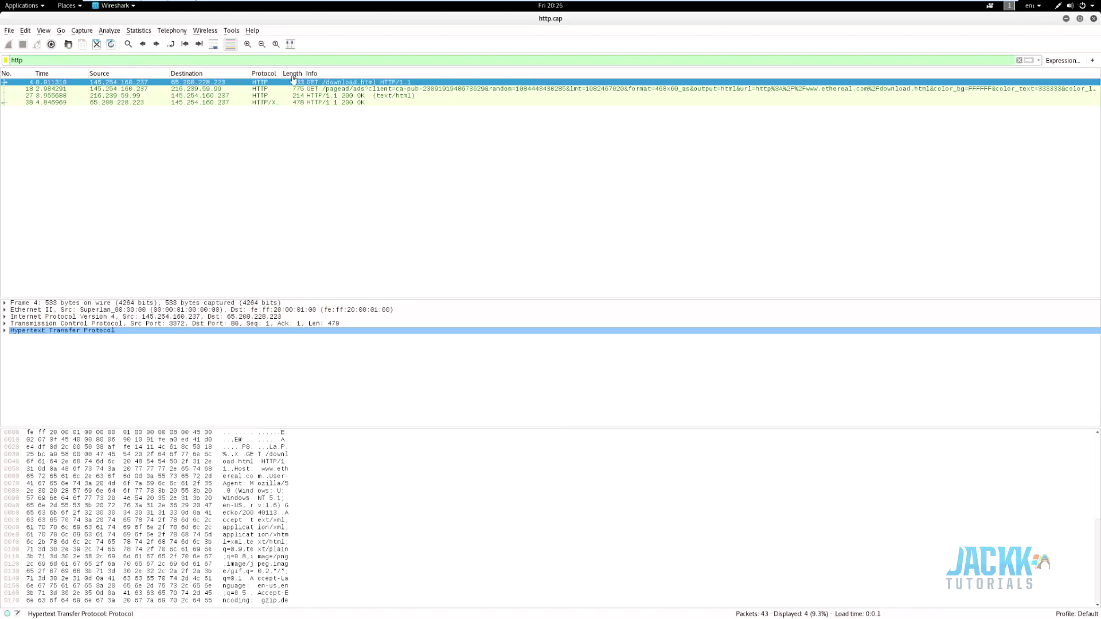
Follow the TCP stream of the GET /download.html packet, read through the conversation and close the stream view
{"action": "right_click", "coordinate": [343, 85]}
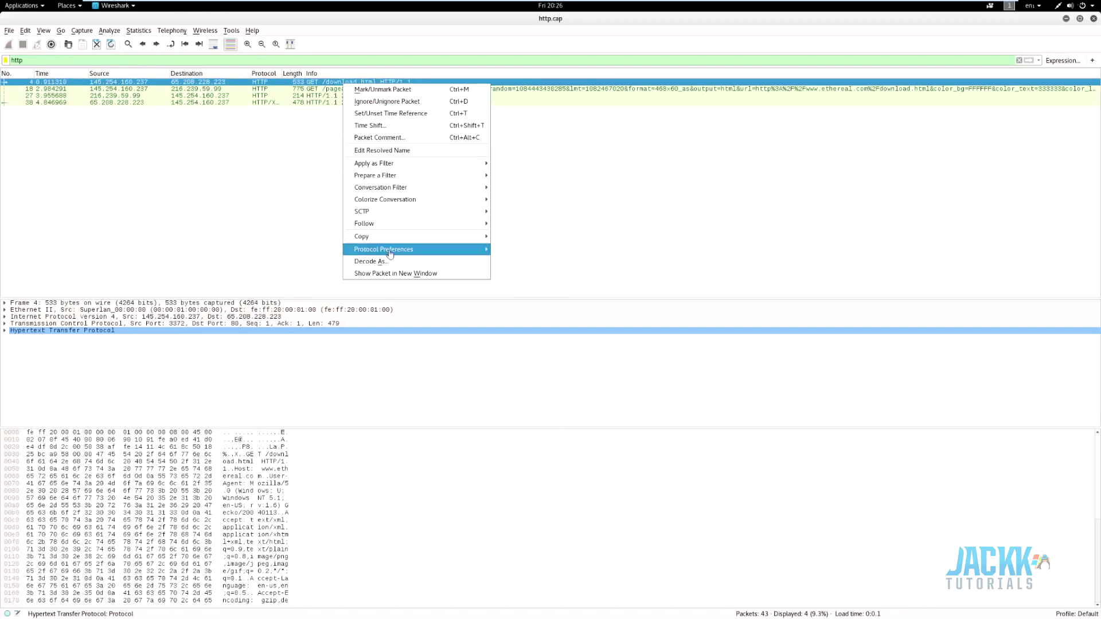
{"action": "mouse_move", "coordinate": [401, 224]}
{"action": "left_click", "coordinate": [512, 224]}
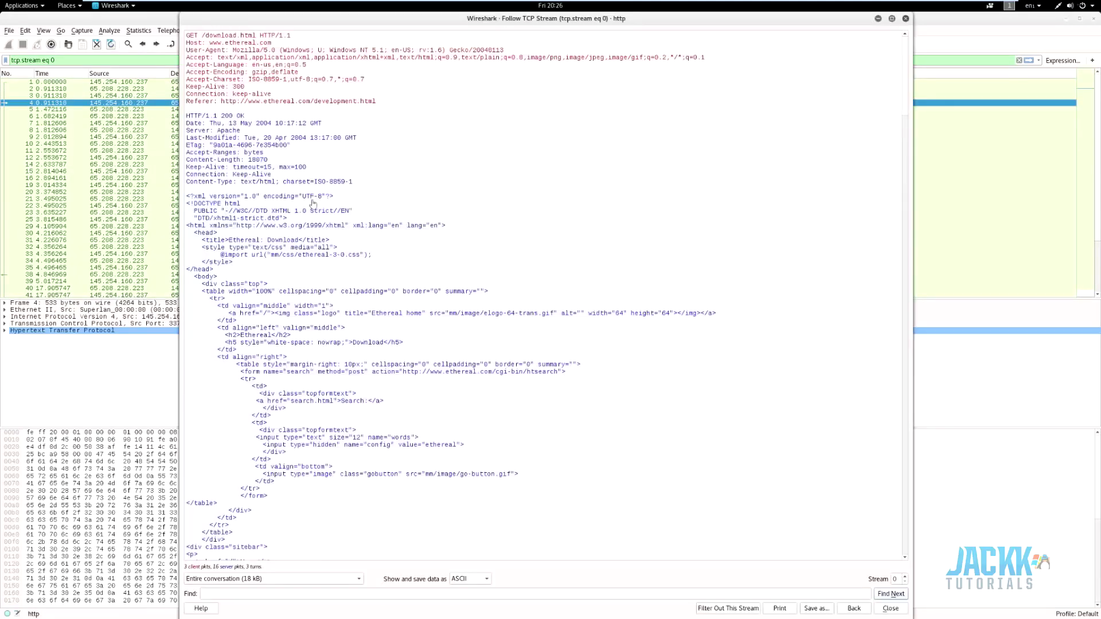
{"action": "scroll", "coordinate": [355, 248], "scroll_direction": "down", "scroll_amount": 15}
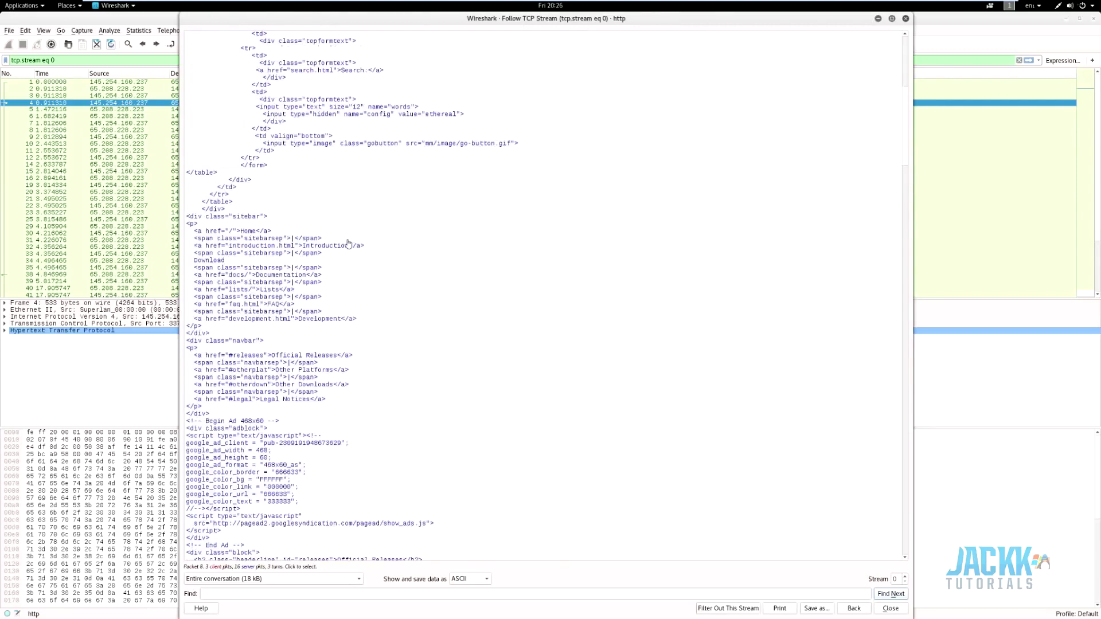
{"action": "scroll", "coordinate": [351, 245], "scroll_direction": "down", "scroll_amount": 8}
{"action": "scroll", "coordinate": [336, 257], "scroll_direction": "down", "scroll_amount": 6}
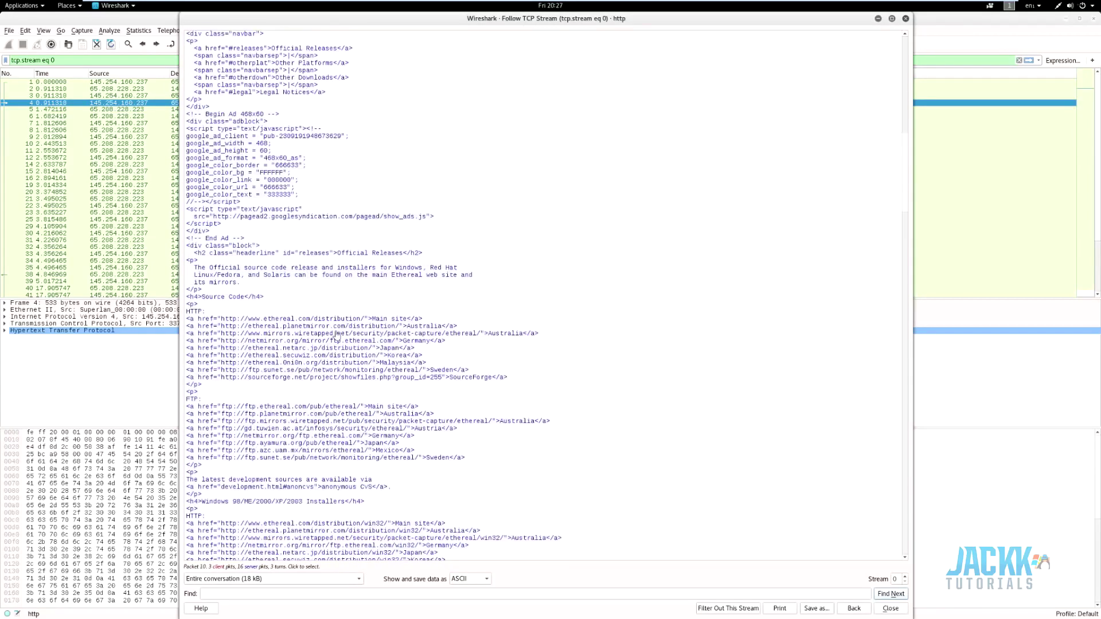
{"action": "scroll", "coordinate": [907, 155], "scroll_direction": "down", "scroll_amount": 20}
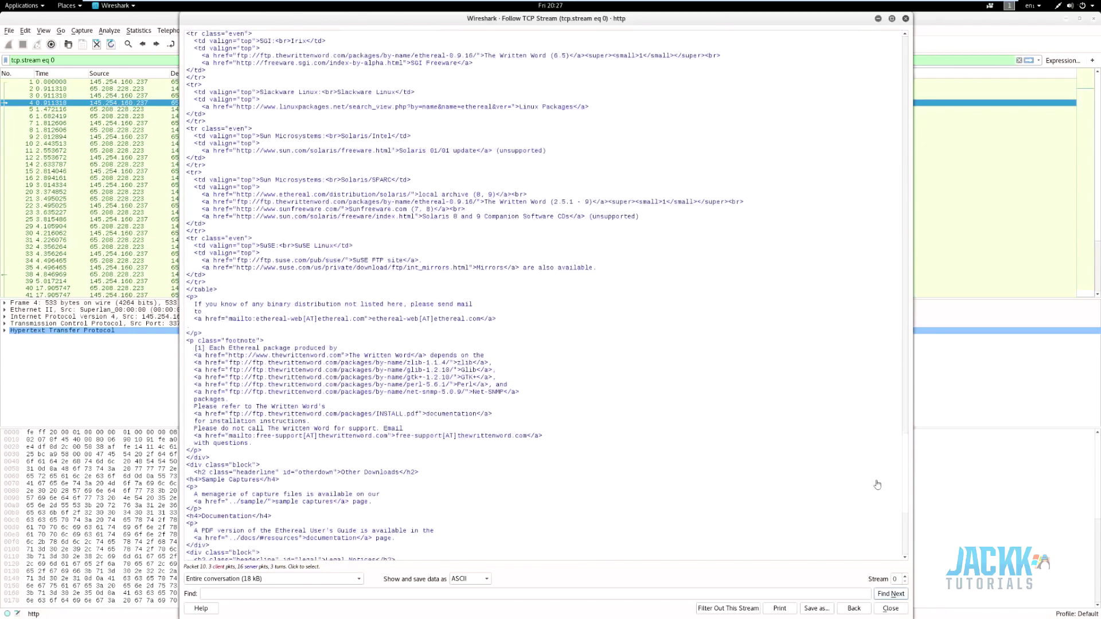
{"action": "scroll", "coordinate": [858, 184], "scroll_direction": "up", "scroll_amount": 20}
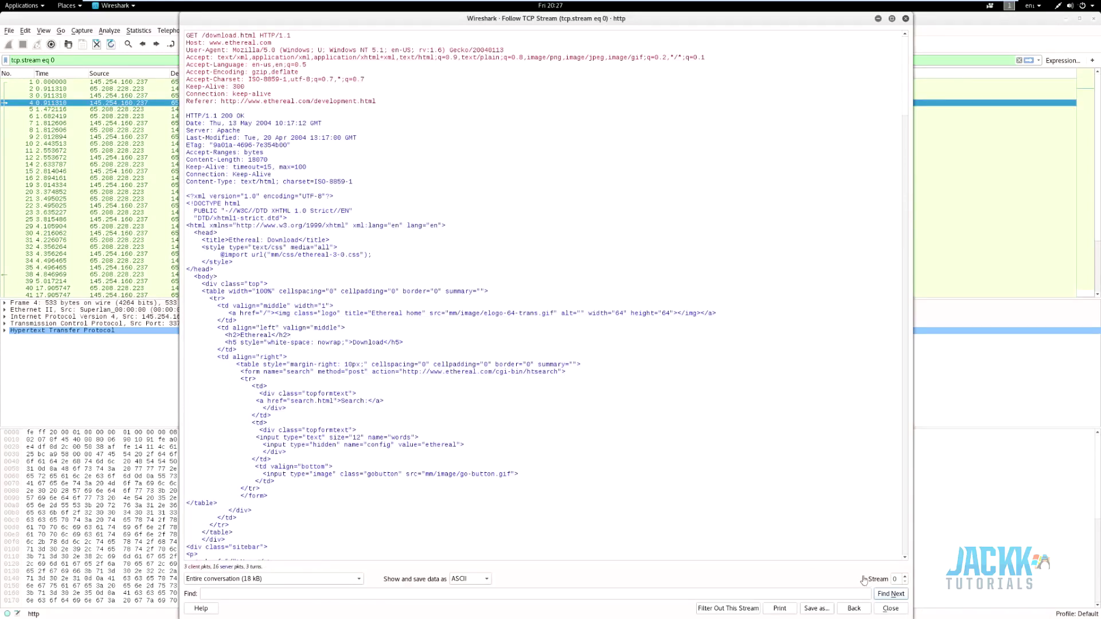
{"action": "left_click", "coordinate": [891, 608]}
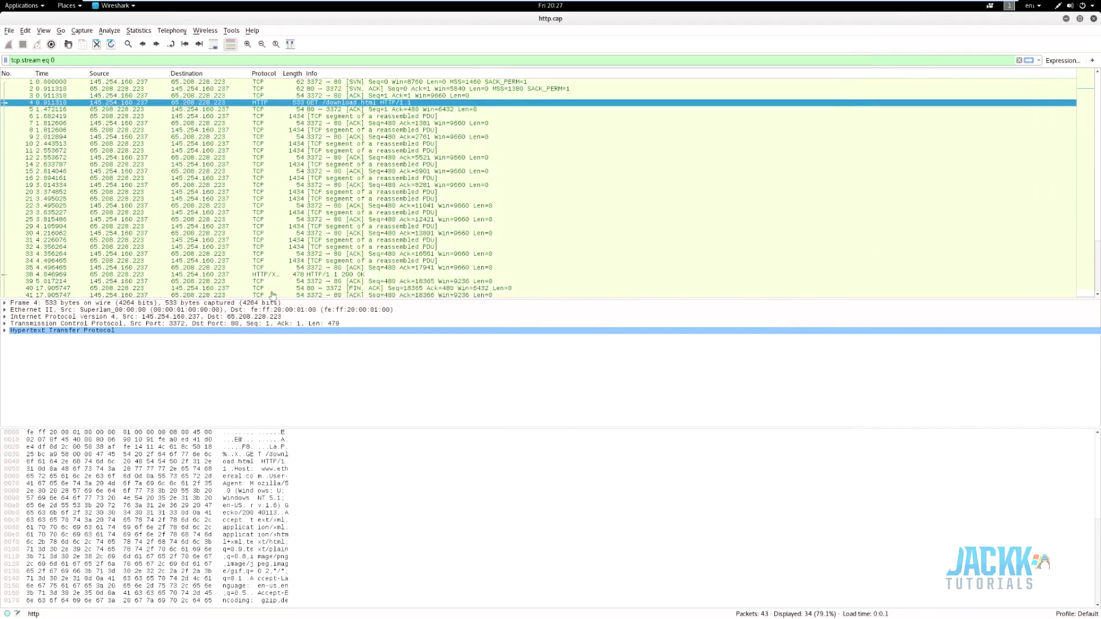
View packet 39 in its own window, then close that window
{"action": "right_click", "coordinate": [277, 282]}
{"action": "left_click", "coordinate": [239, 285]}
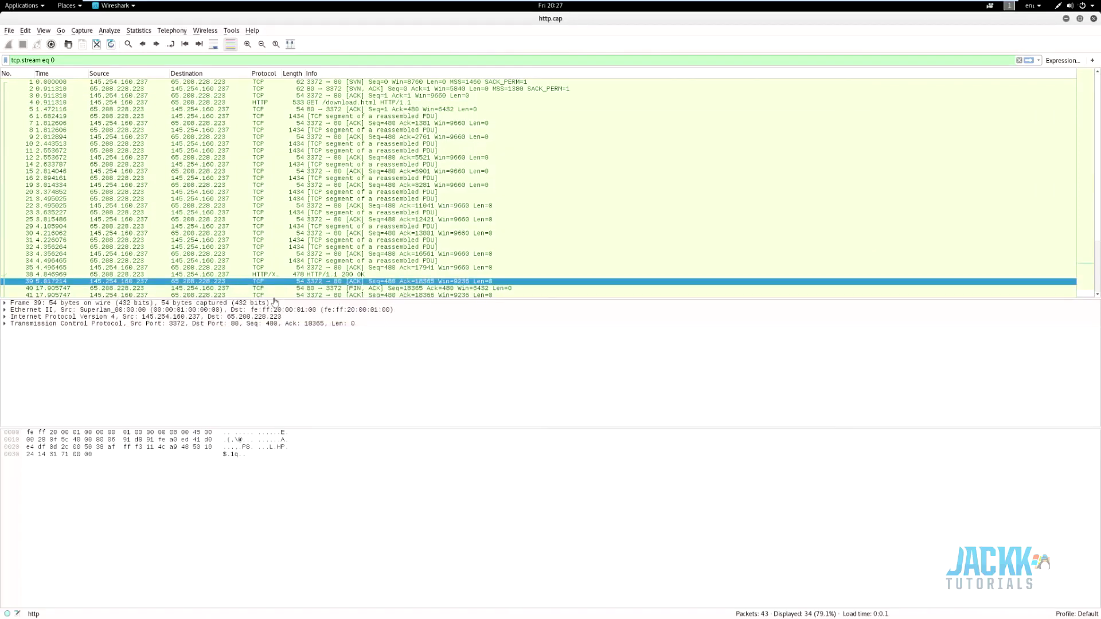
{"action": "double_click", "coordinate": [284, 283]}
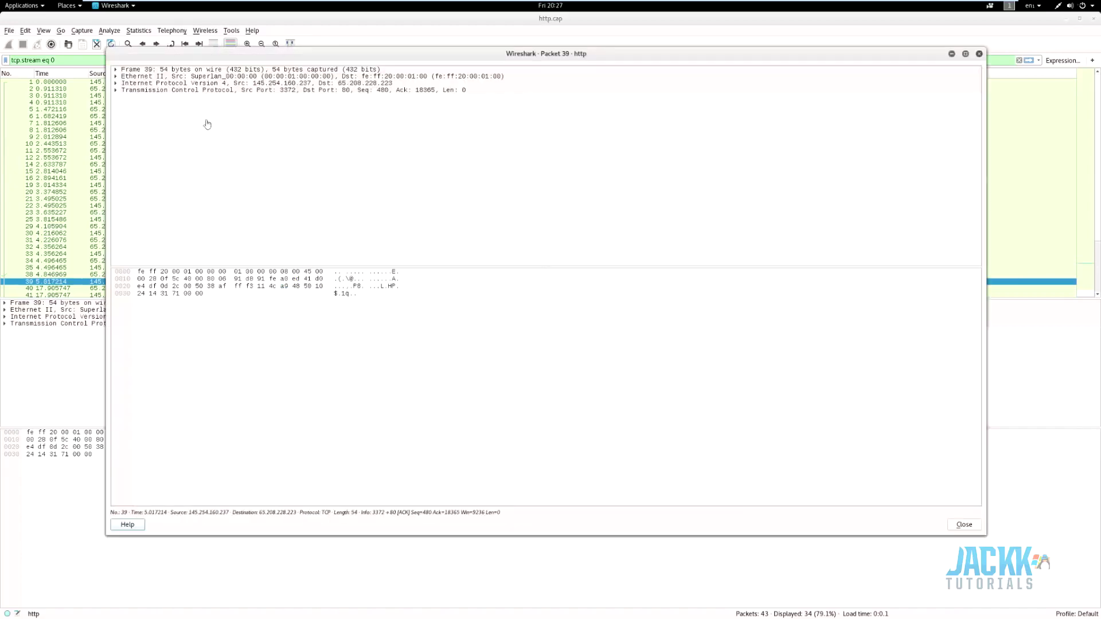
{"action": "left_click", "coordinate": [978, 53]}
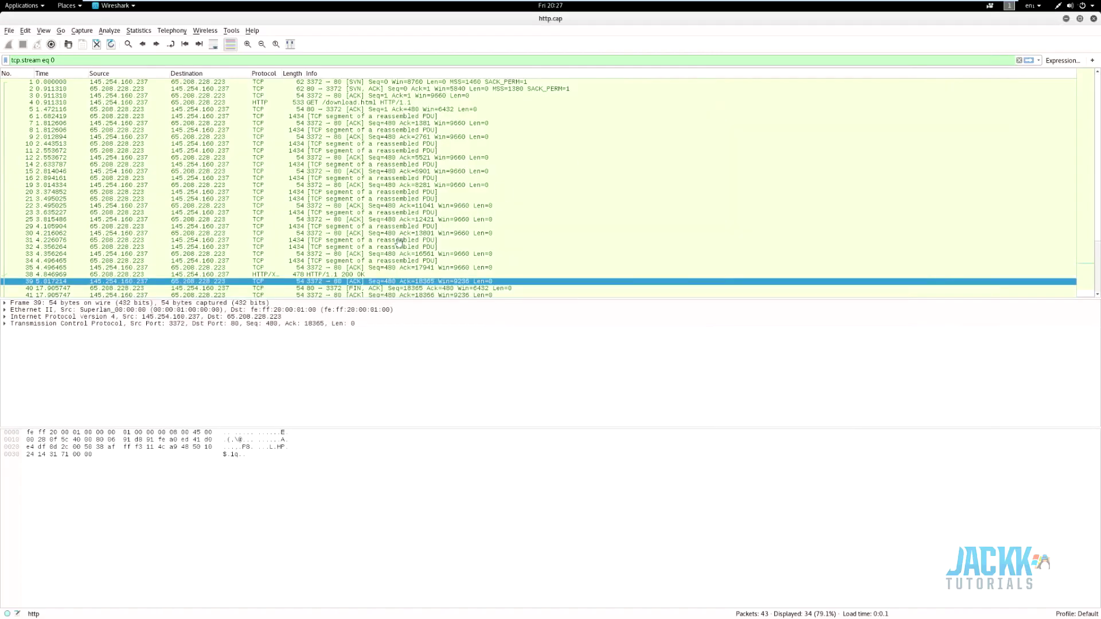
View packet 38 in its own window, expand its Hypertext Transfer Protocol details and close the window
{"action": "double_click", "coordinate": [281, 274]}
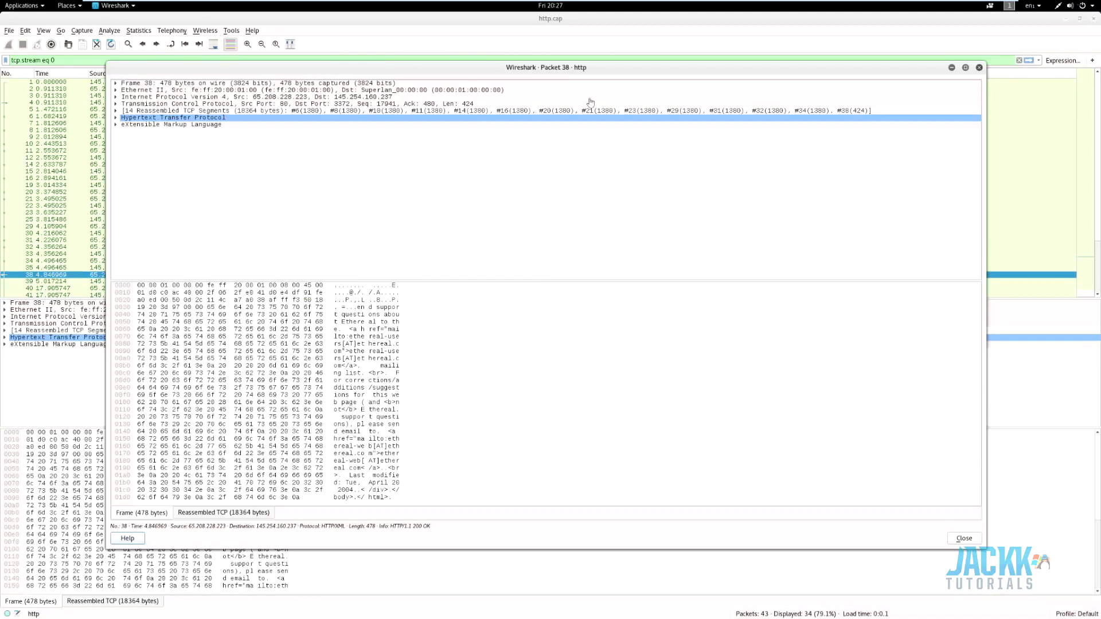
{"action": "left_click", "coordinate": [116, 117]}
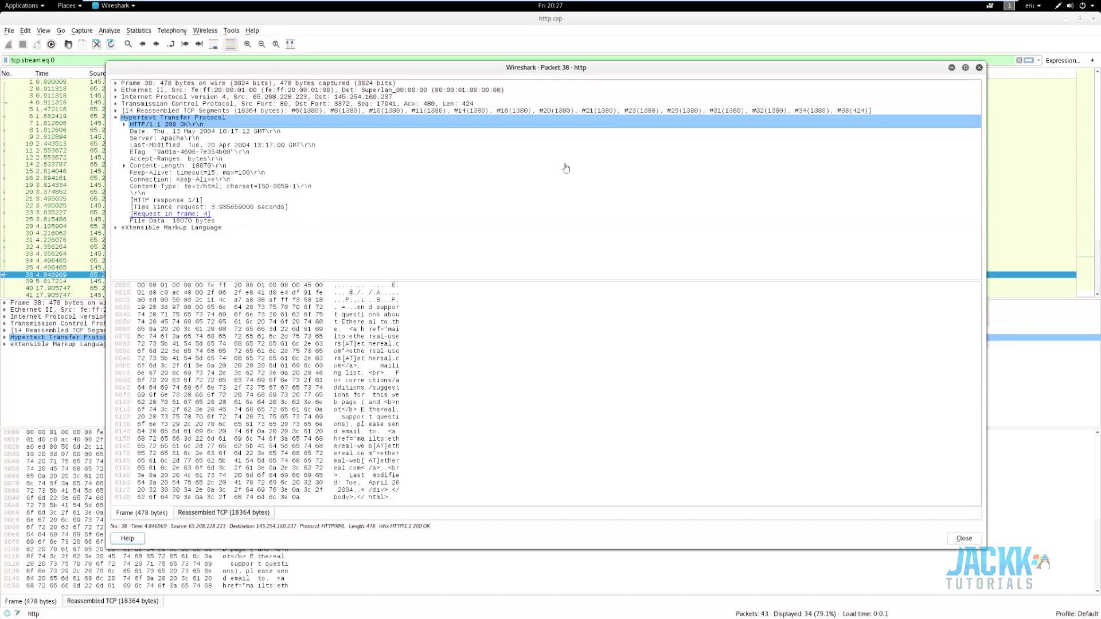
{"action": "left_click", "coordinate": [979, 67]}
Sort the packets by Info, follow the TCP stream of packet 6 and read through the page's HTML source
{"action": "left_click", "coordinate": [323, 118]}
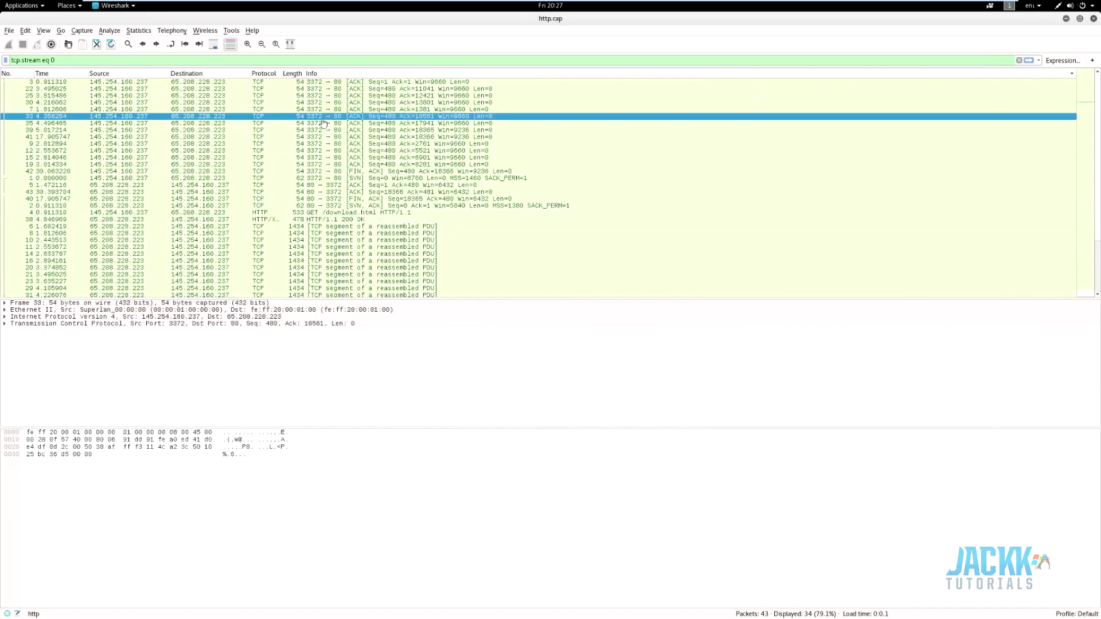
{"action": "left_click", "coordinate": [321, 227]}
{"action": "right_click", "coordinate": [324, 226]}
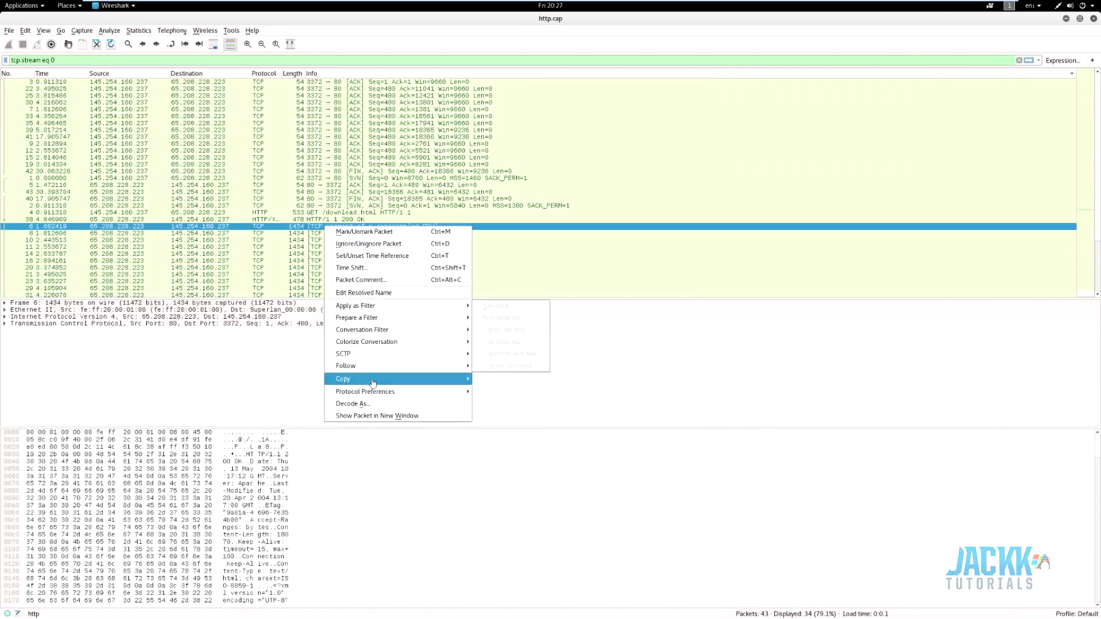
{"action": "mouse_move", "coordinate": [401, 366]}
{"action": "left_click", "coordinate": [495, 369]}
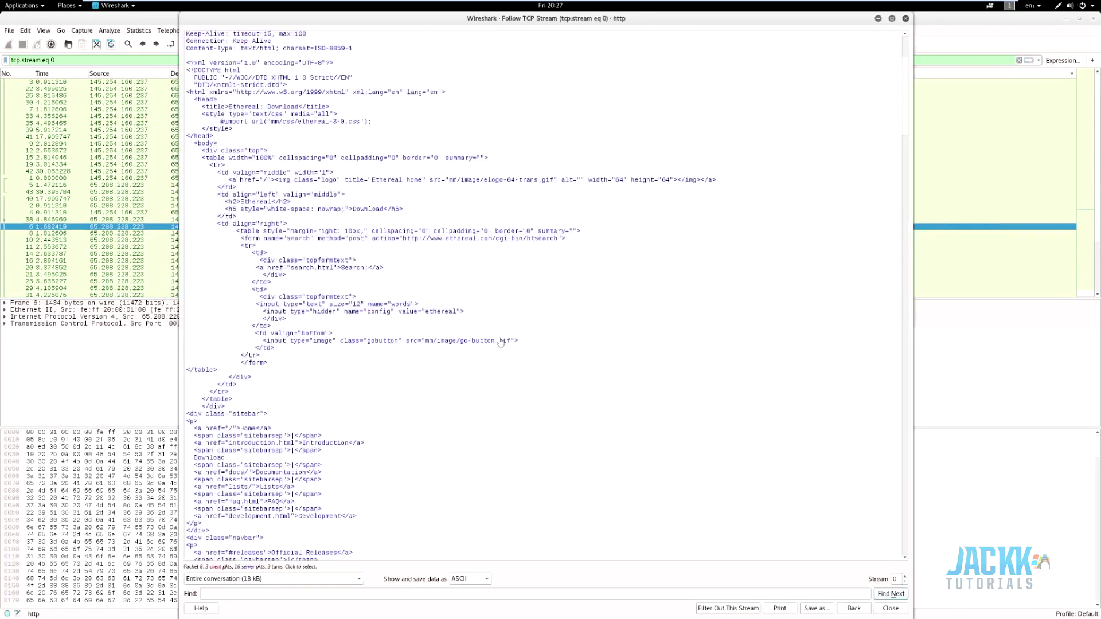
{"action": "scroll", "coordinate": [491, 339], "scroll_direction": "down", "scroll_amount": 15}
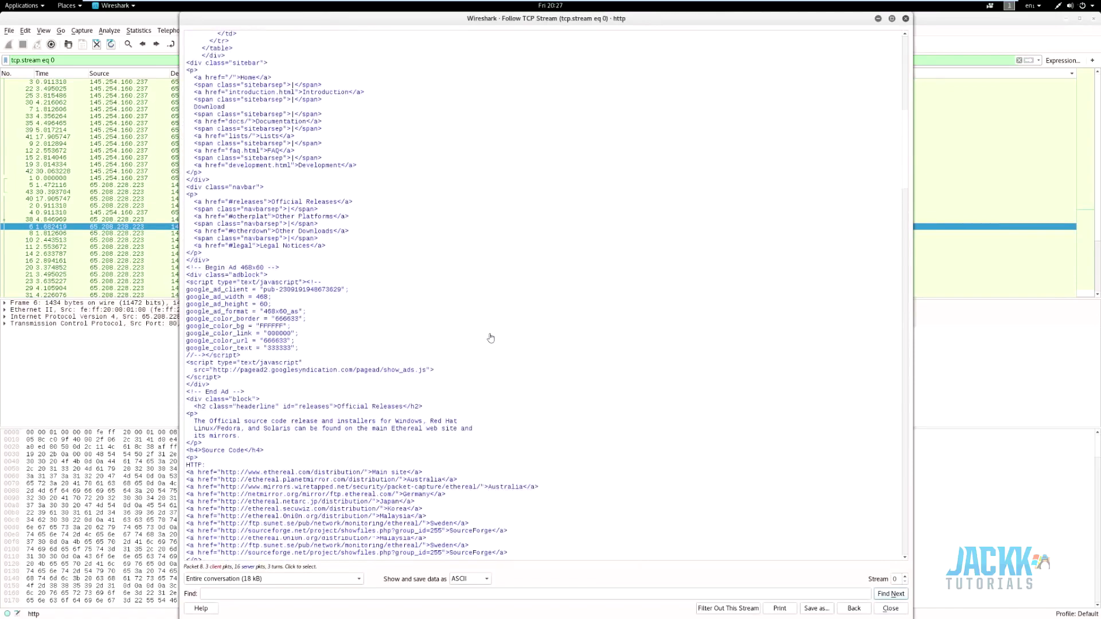
{"action": "triple_click", "coordinate": [290, 189]}
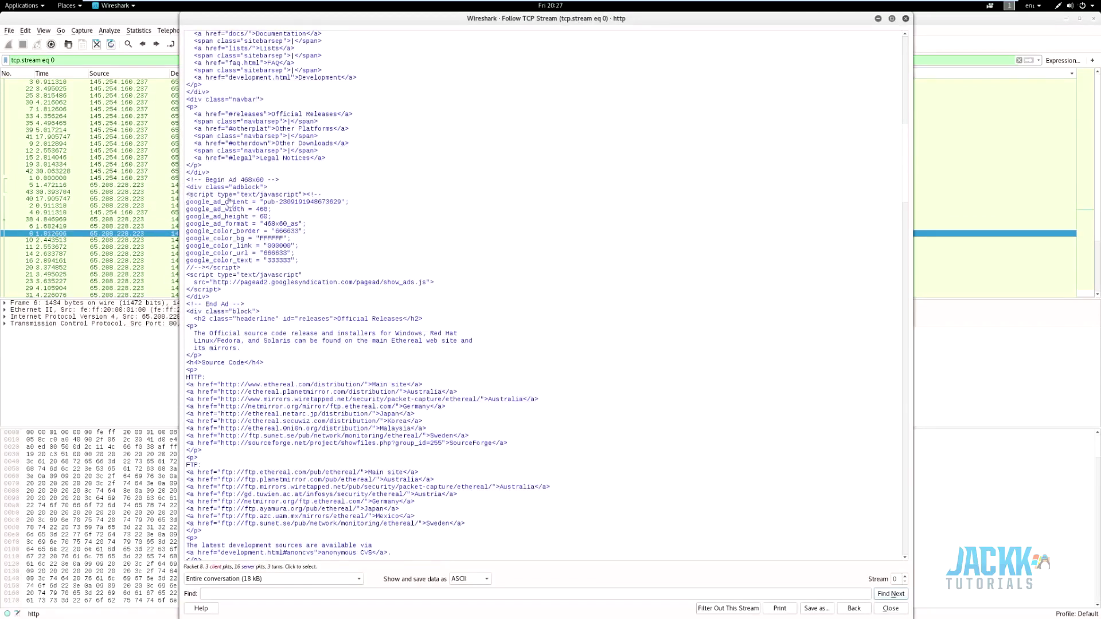
Highlight the Google adblock script and the Official Releases section in the stream's HTML source to examine them
{"action": "left_click_drag", "start_coordinate": [288, 192], "coordinate": [495, 355]}
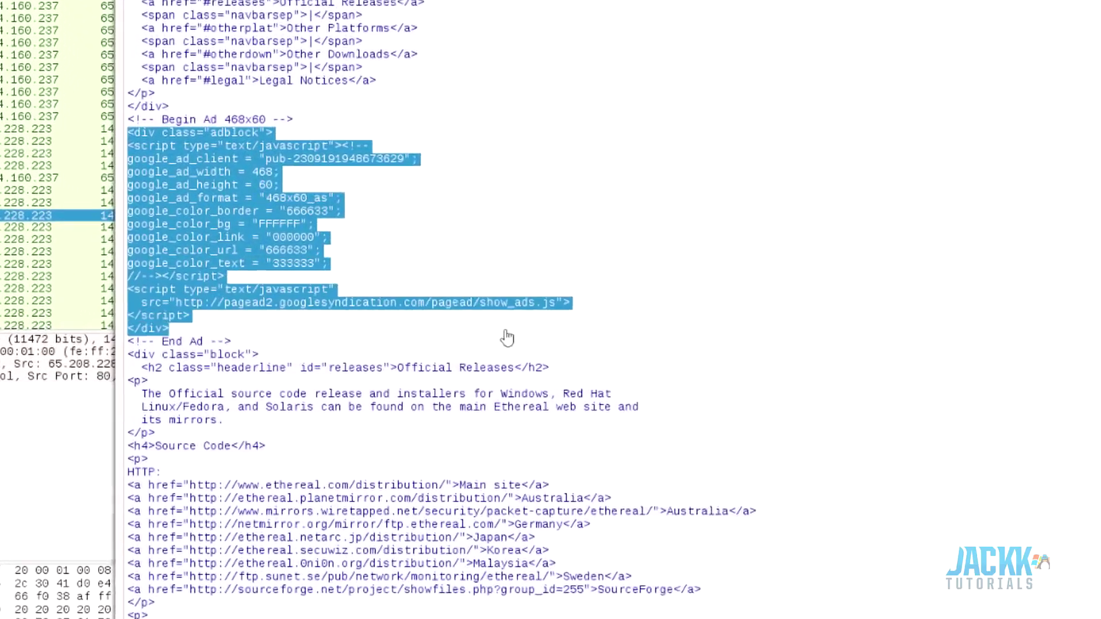
{"action": "left_click_drag", "start_coordinate": [756, 463], "coordinate": [736, 492]}
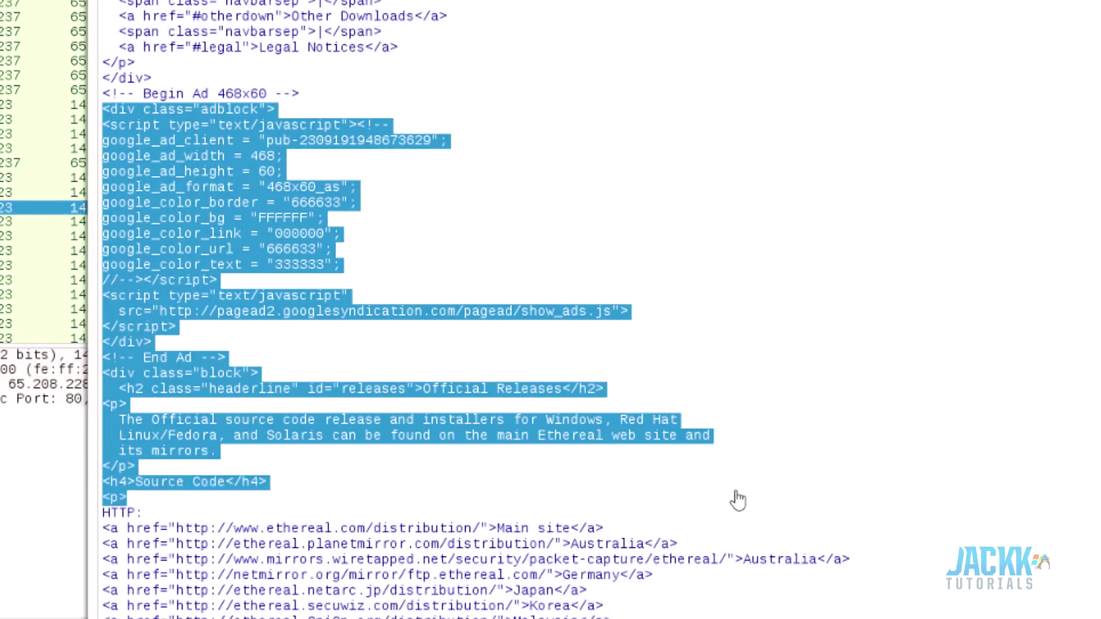
{"action": "left_click", "coordinate": [754, 477]}
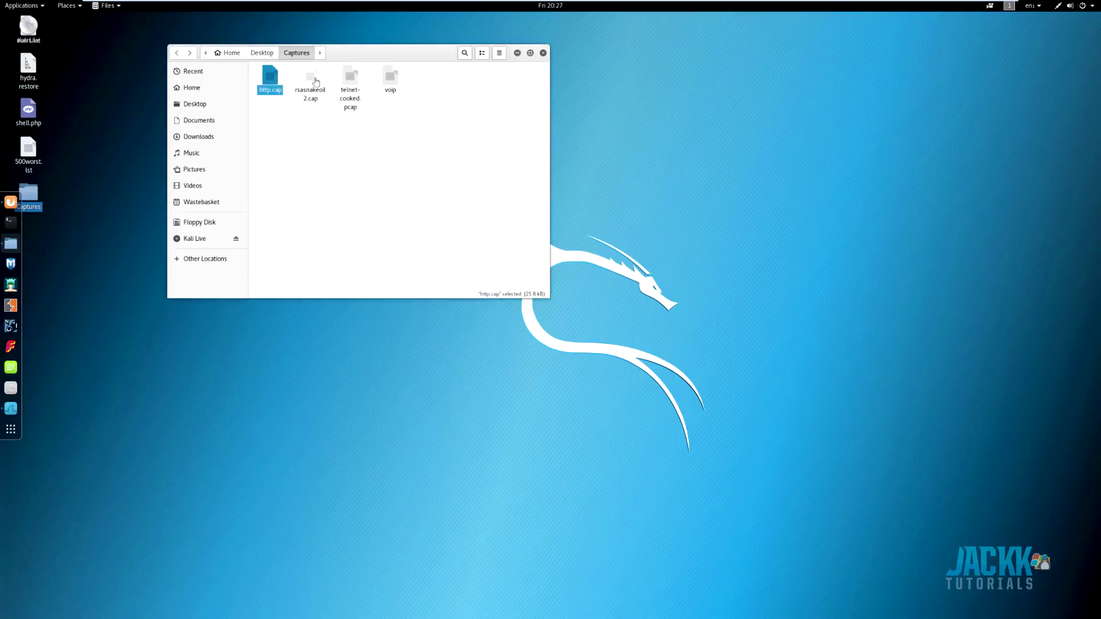
Open rsasnakeoil2.cap, follow the TCP stream of packet 3 to examine the encrypted conversation, and close the stream view
{"action": "double_click", "coordinate": [324, 101]}
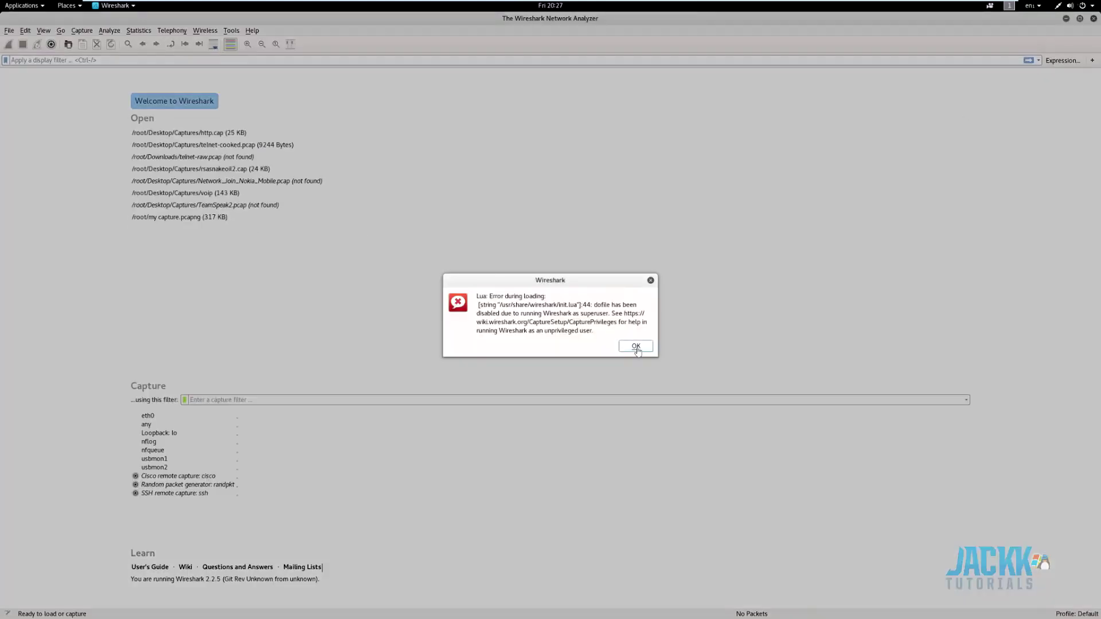
{"action": "left_click", "coordinate": [637, 347]}
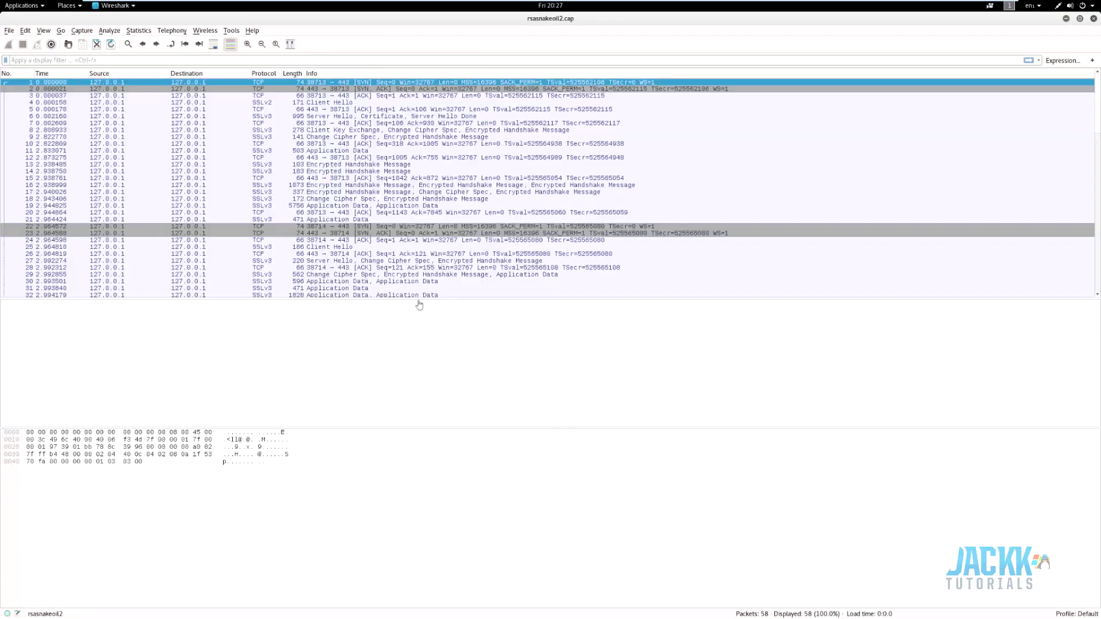
{"action": "left_click", "coordinate": [306, 97]}
{"action": "right_click", "coordinate": [306, 96]}
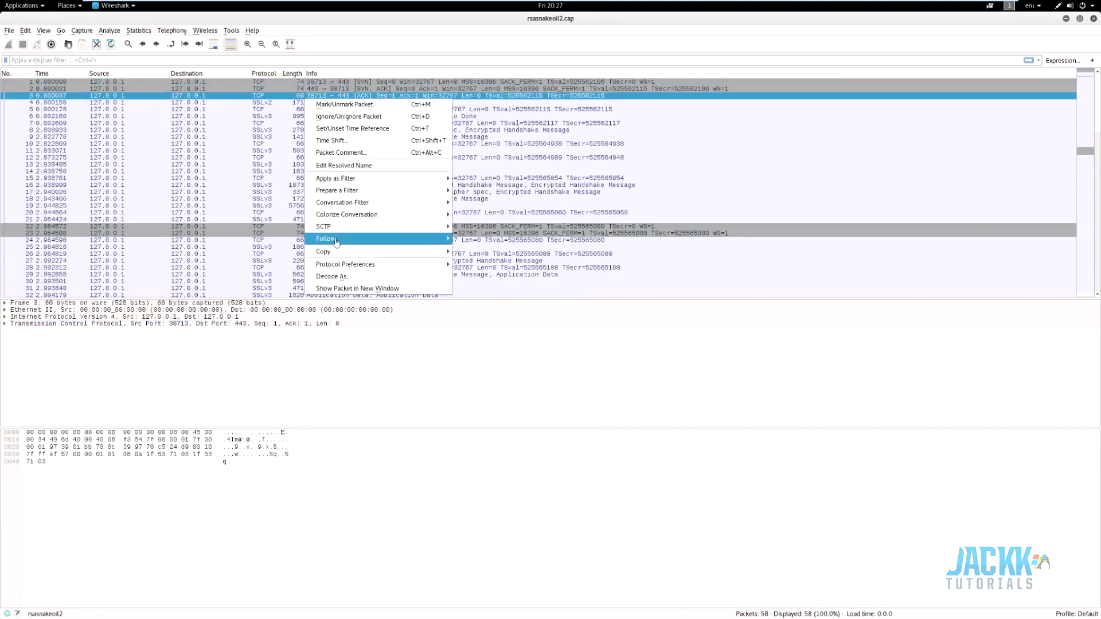
{"action": "mouse_move", "coordinate": [338, 240]}
{"action": "left_click", "coordinate": [465, 243]}
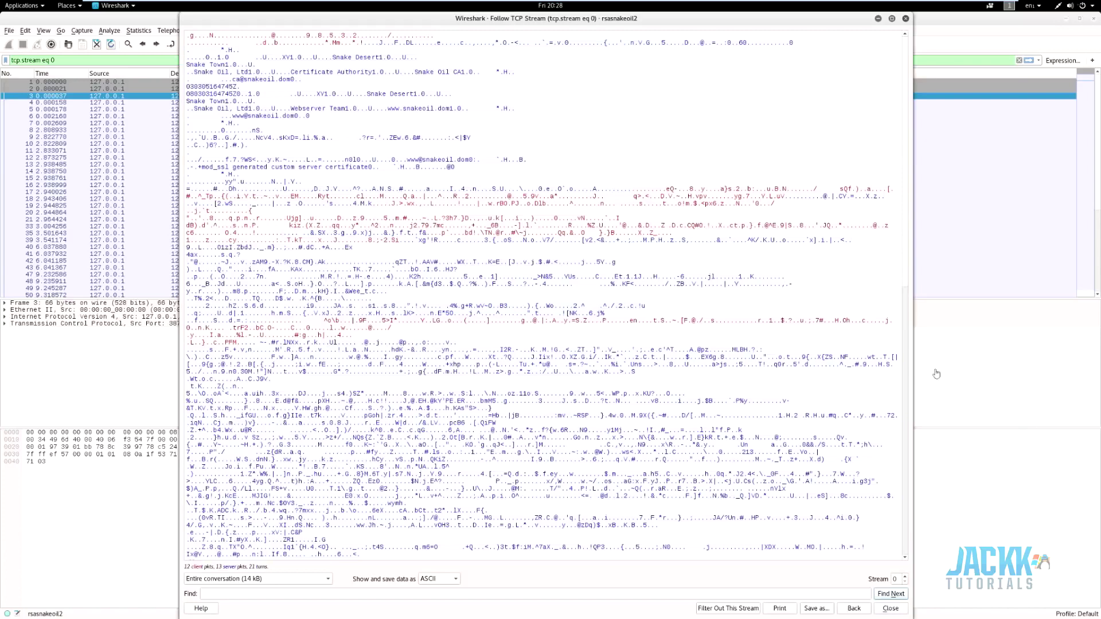
{"action": "left_click", "coordinate": [891, 608]}
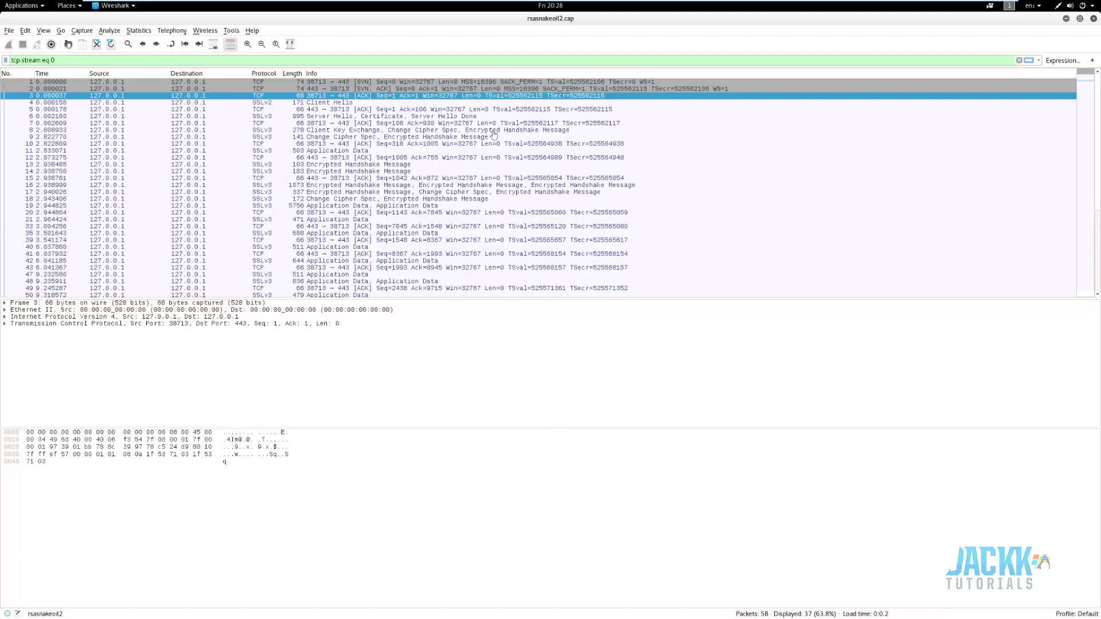
Follow the TCP stream of packet 15 in rsasnakeoil2.cap and close the stream view
{"action": "left_click", "coordinate": [435, 178]}
{"action": "right_click", "coordinate": [429, 179]}
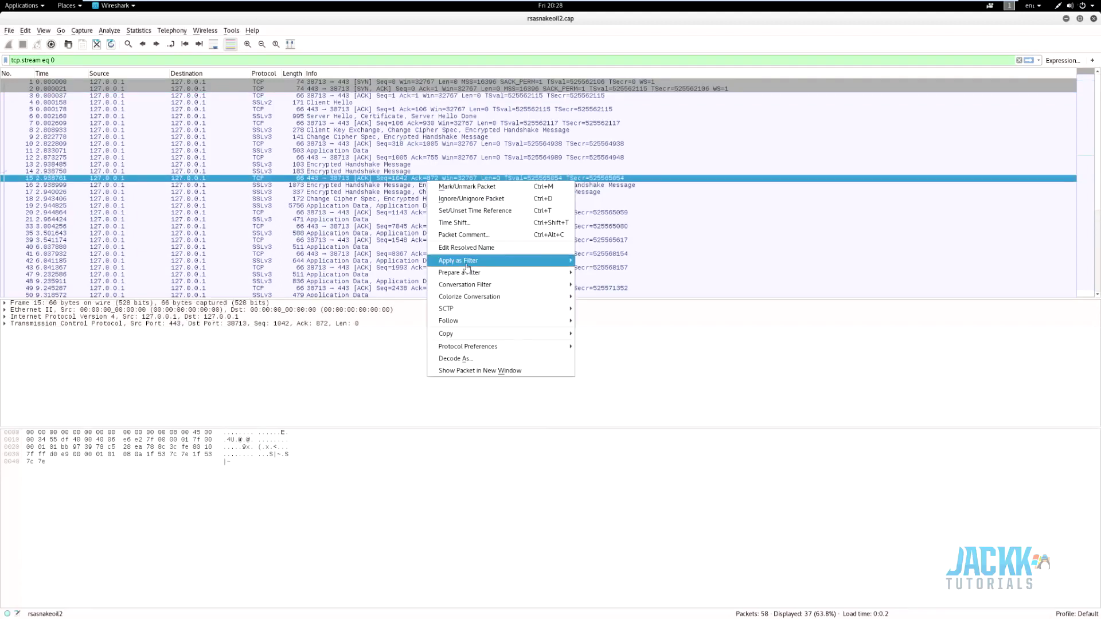
{"action": "mouse_move", "coordinate": [467, 322]}
{"action": "left_click", "coordinate": [602, 321]}
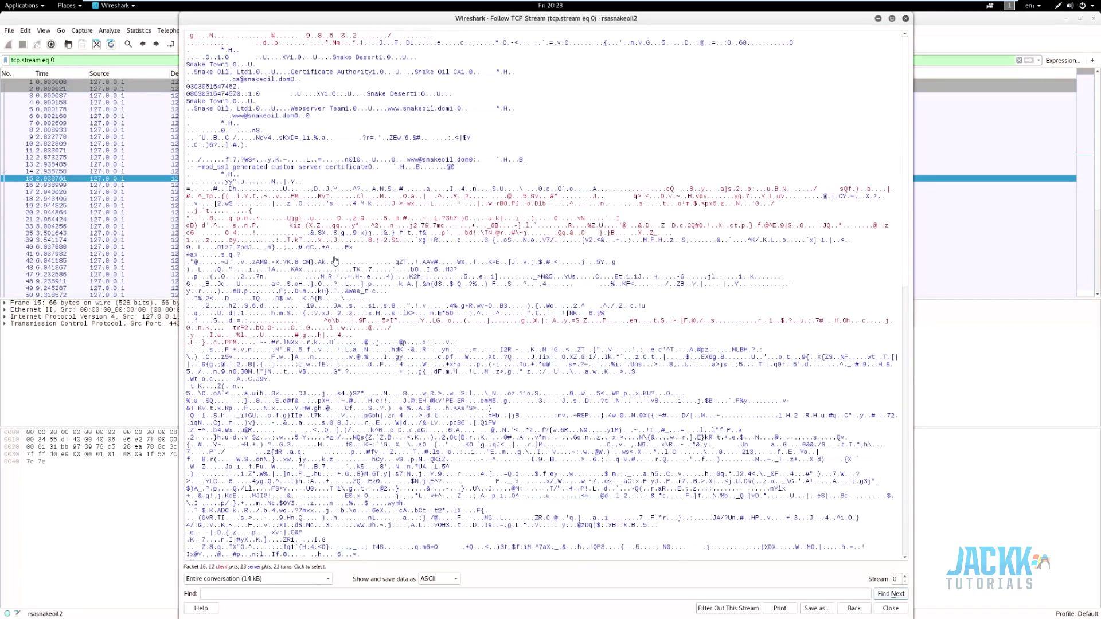
{"action": "left_click", "coordinate": [905, 18]}
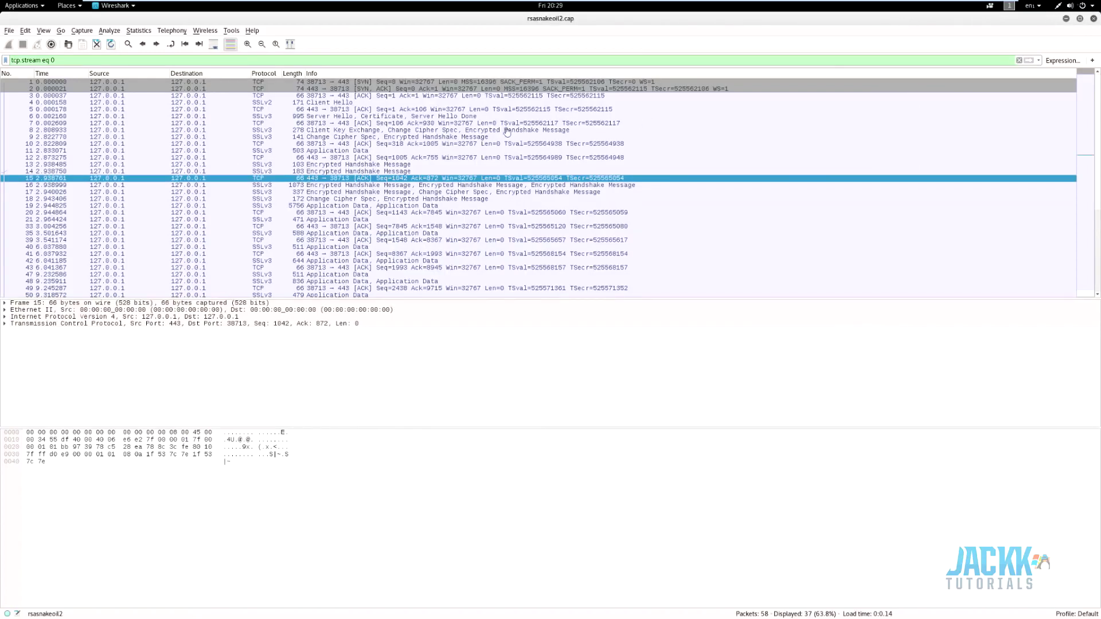
{"action": "scroll", "coordinate": [506, 135], "scroll_direction": "down", "scroll_amount": 2}
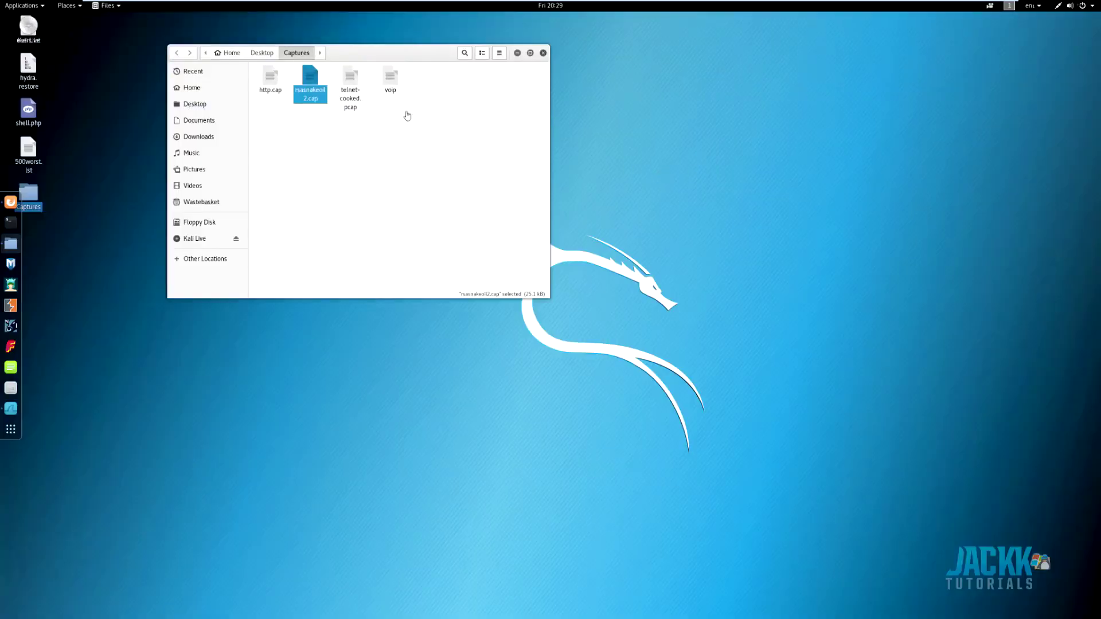
Open telnet-cooked.pcap from the Captures folder and follow the TCP stream of packet 1
{"action": "double_click", "coordinate": [352, 86]}
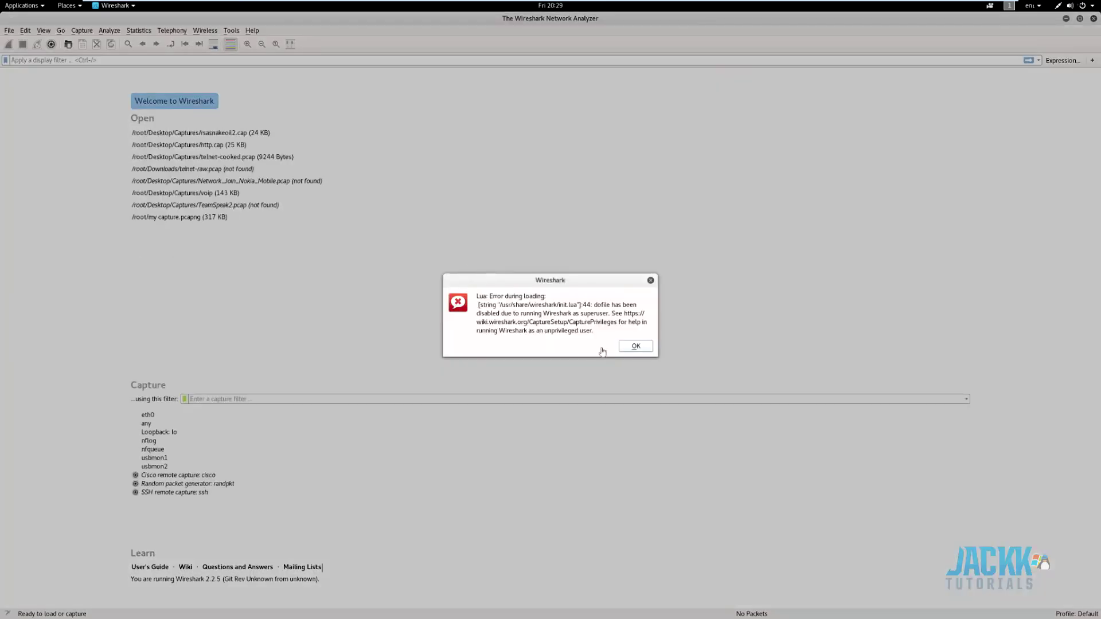
{"action": "key", "text": "Return"}
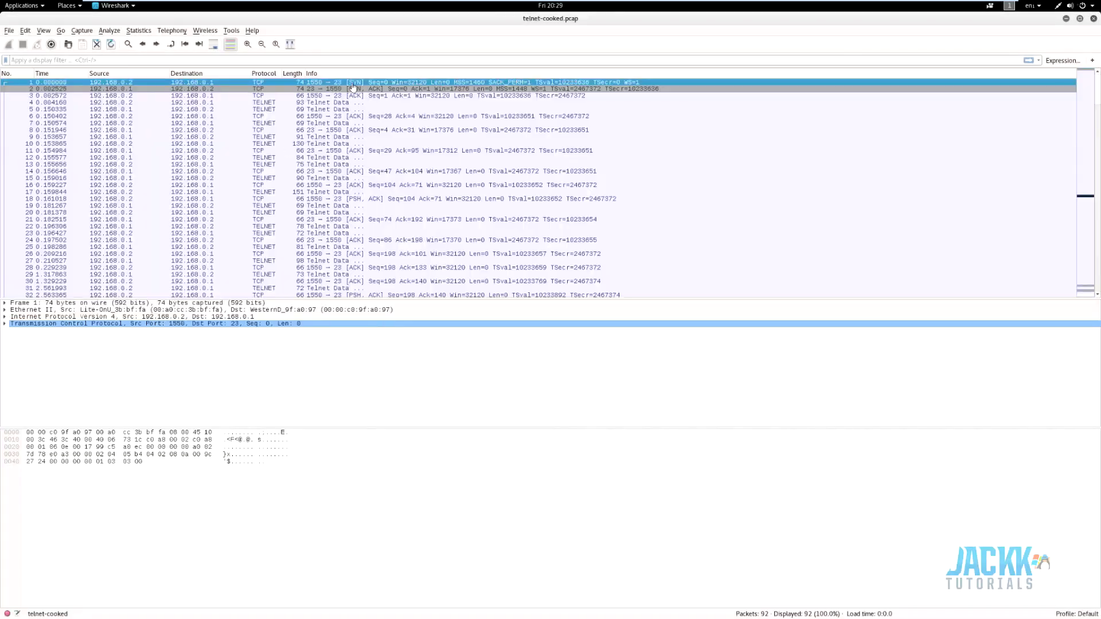
{"action": "right_click", "coordinate": [352, 86]}
{"action": "mouse_move", "coordinate": [390, 221]}
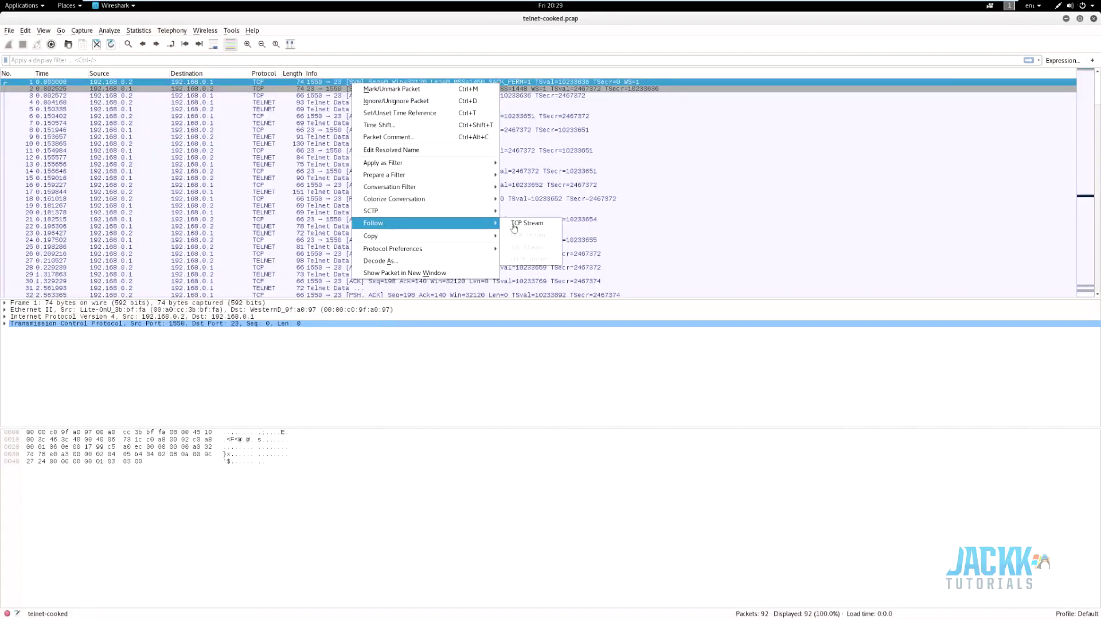
{"action": "left_click", "coordinate": [527, 224]}
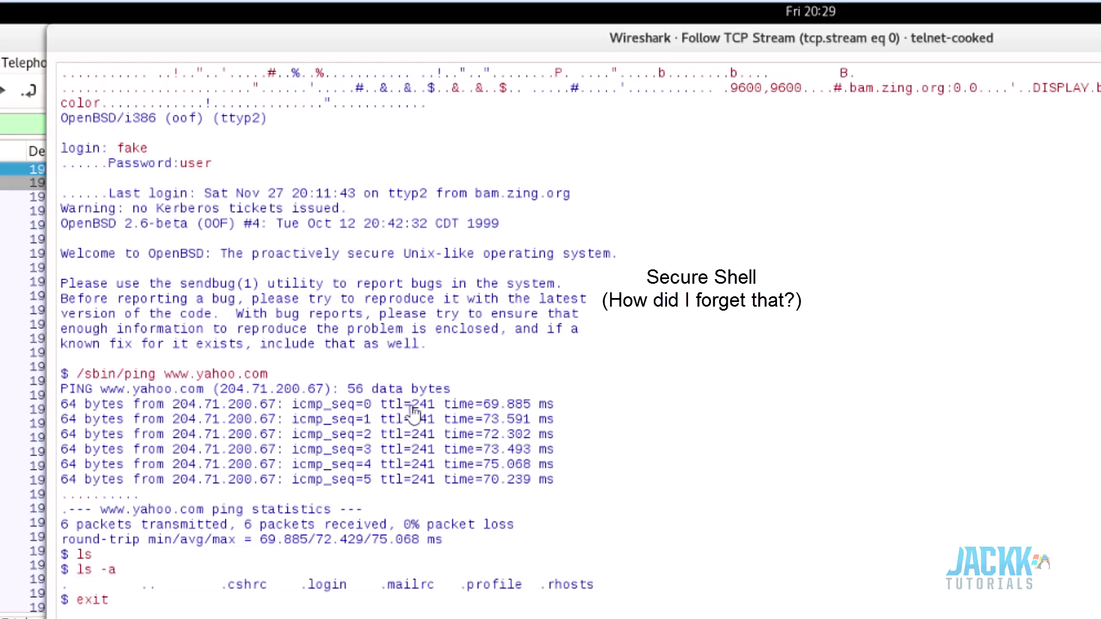
{"action": "left_click", "coordinate": [63, 149]}
{"action": "left_click_drag", "start_coordinate": [147, 153], "coordinate": [156, 151]}
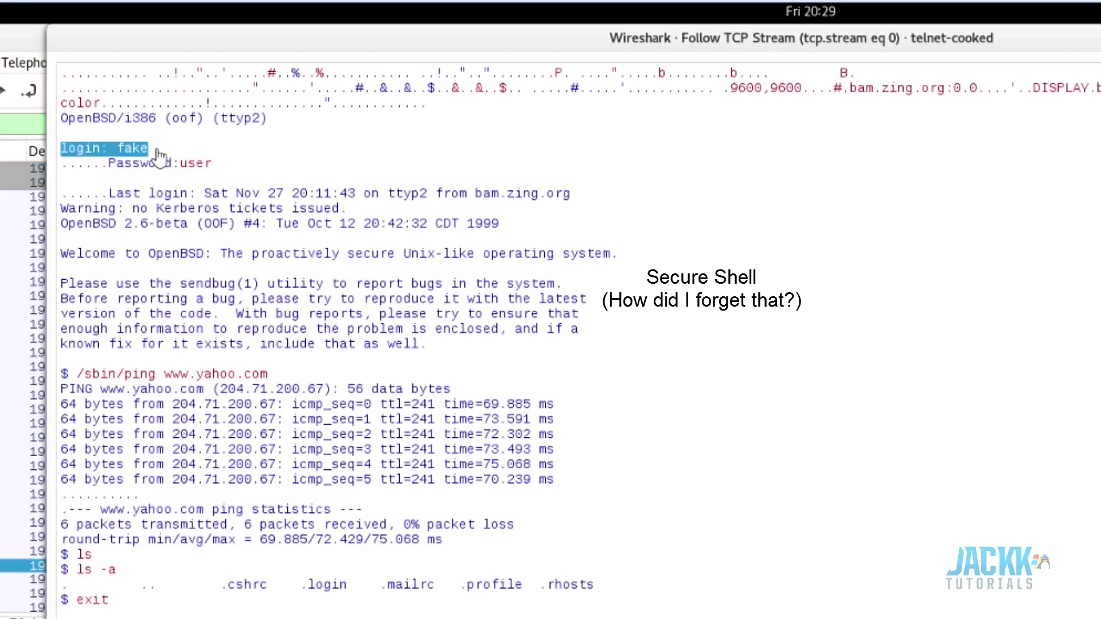
{"action": "double_click", "coordinate": [137, 152]}
{"action": "left_click", "coordinate": [133, 166]}
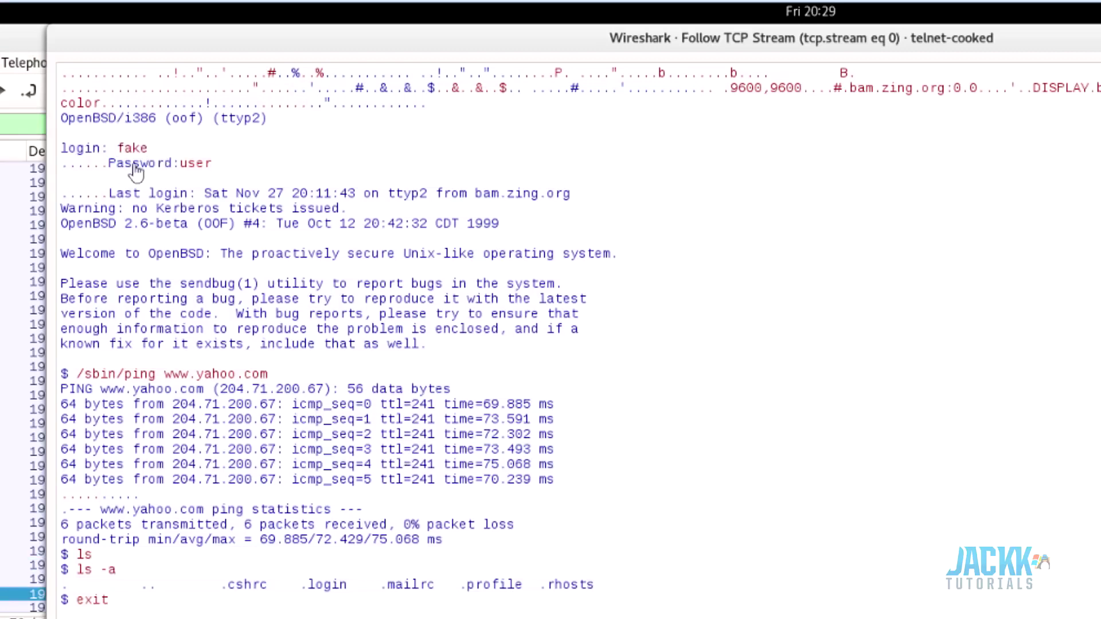
{"action": "double_click", "coordinate": [196, 165]}
{"action": "left_click_drag", "start_coordinate": [109, 195], "coordinate": [507, 367]}
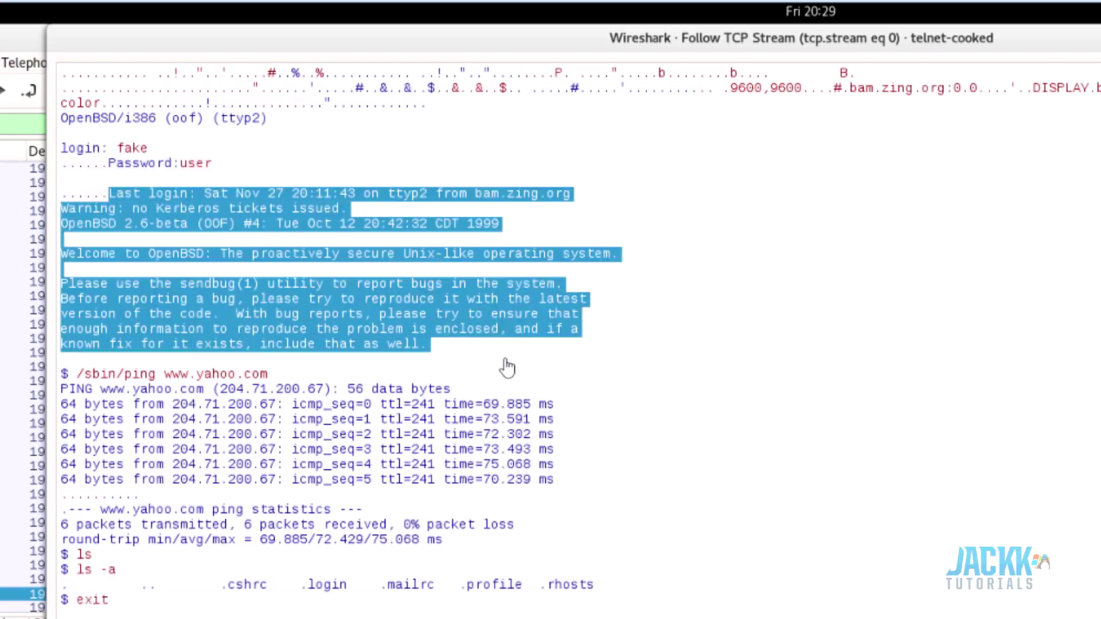
{"action": "left_click_drag", "start_coordinate": [396, 379], "coordinate": [157, 376]}
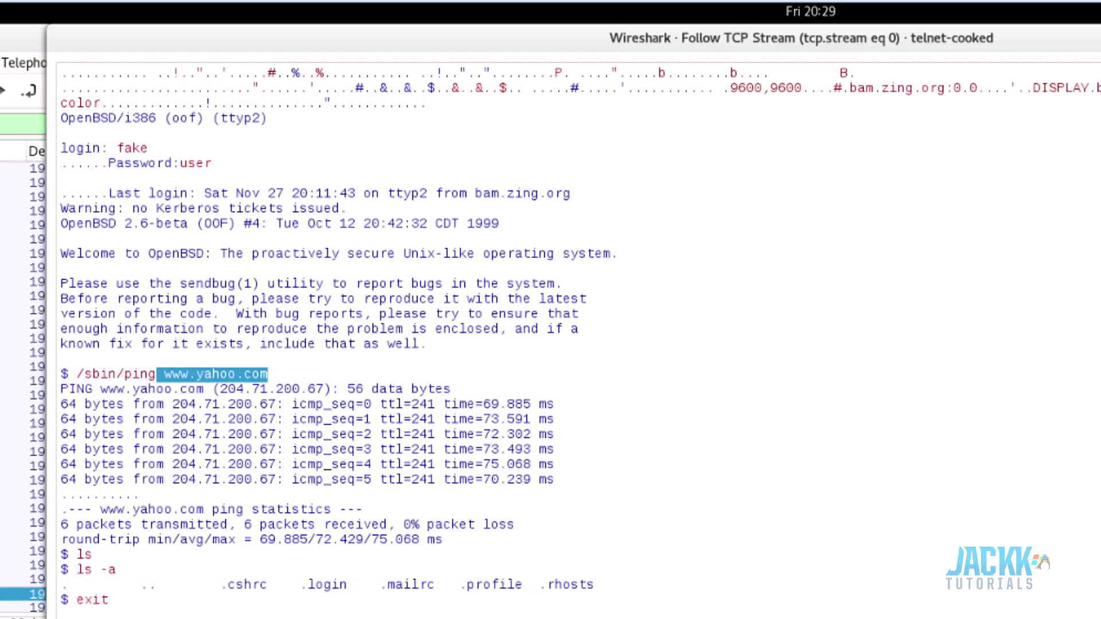
{"action": "left_click_drag", "start_coordinate": [631, 602], "coordinate": [584, 238]}
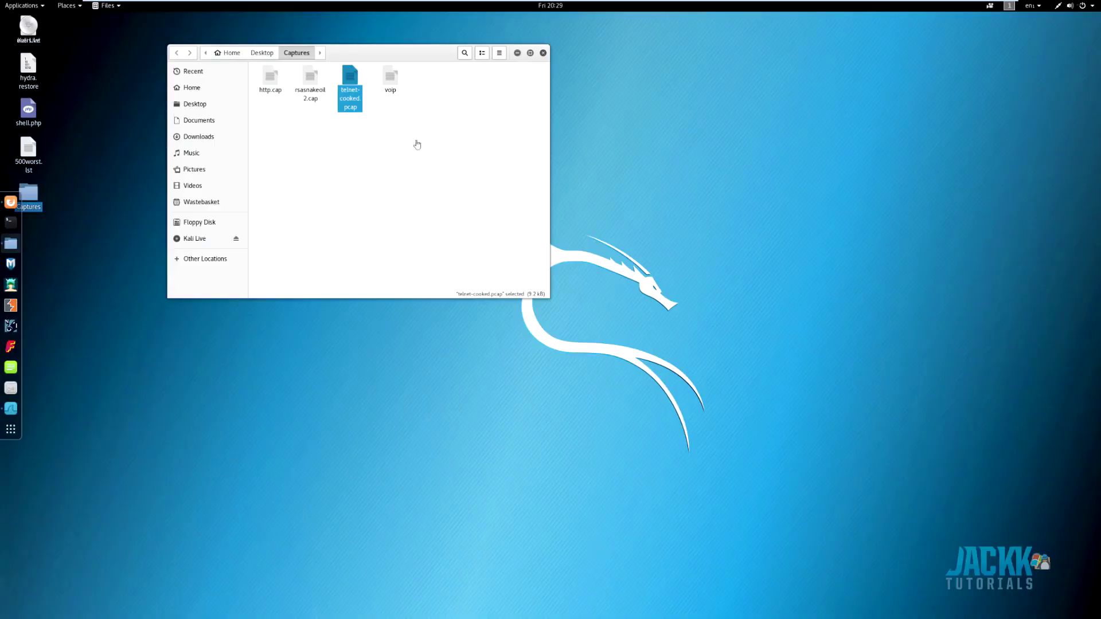
Open the voip capture from the Captures folder and inspect packets 15 and 5
{"action": "left_click", "coordinate": [386, 77]}
{"action": "double_click", "coordinate": [379, 91]}
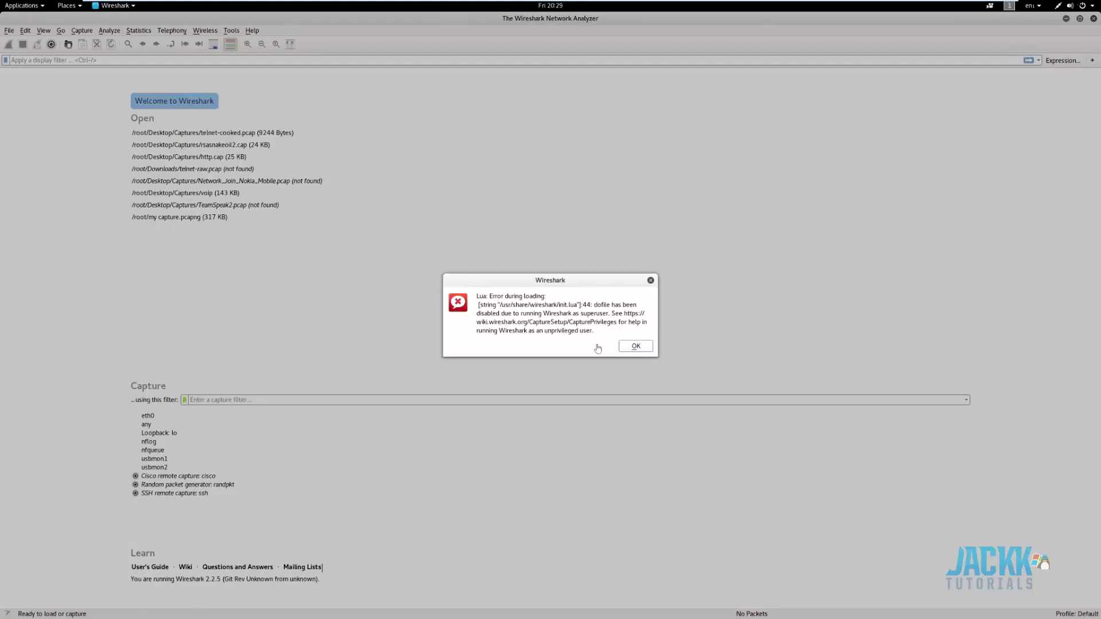
{"action": "left_click", "coordinate": [636, 347]}
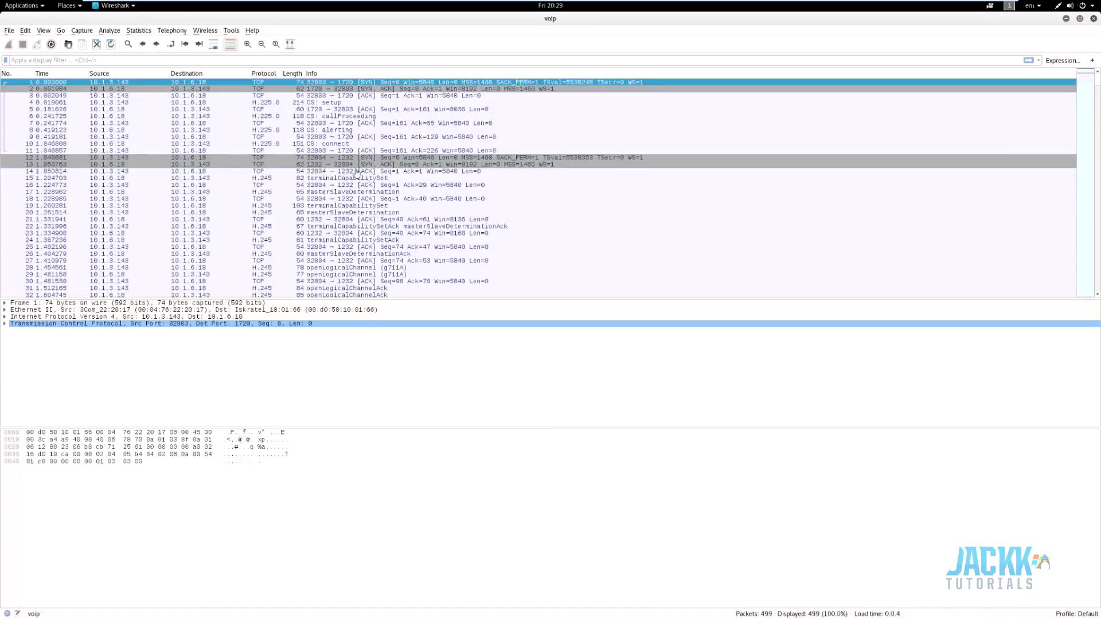
{"action": "left_click", "coordinate": [270, 180]}
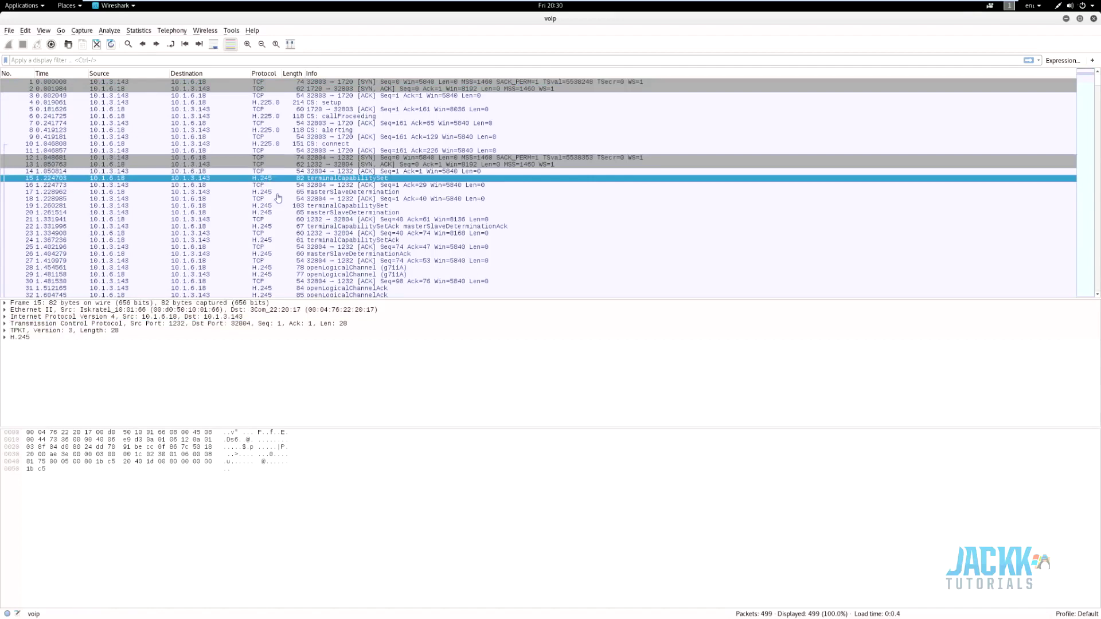
{"action": "left_click", "coordinate": [386, 110]}
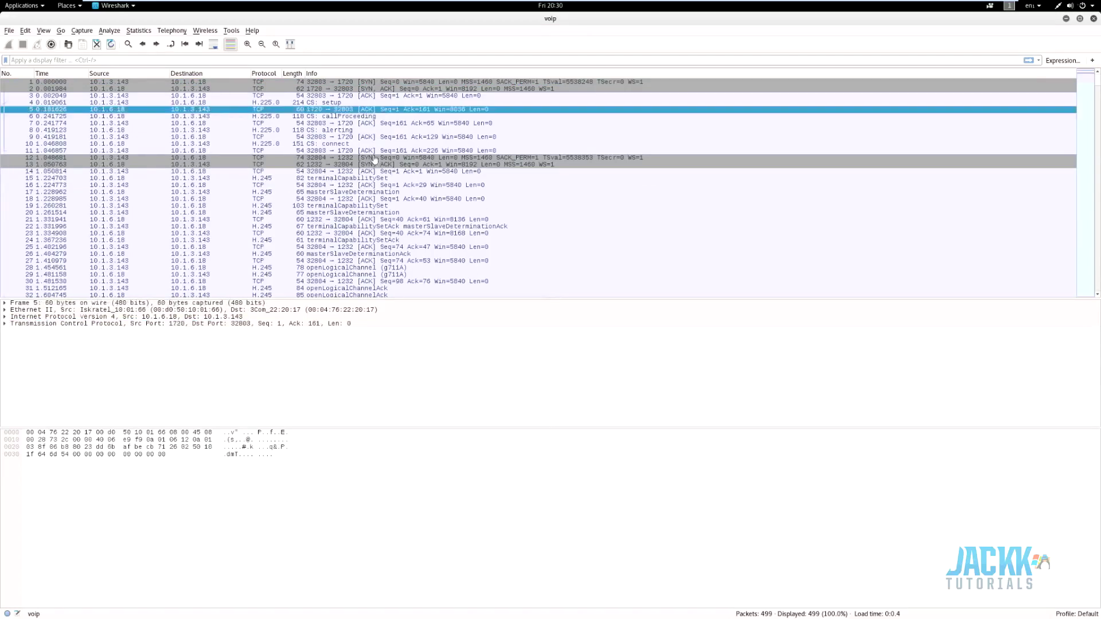
List the capture's VoIP calls and load the H.323 call's streams into the RTP Player
{"action": "left_click", "coordinate": [171, 31]}
{"action": "left_click", "coordinate": [174, 43]}
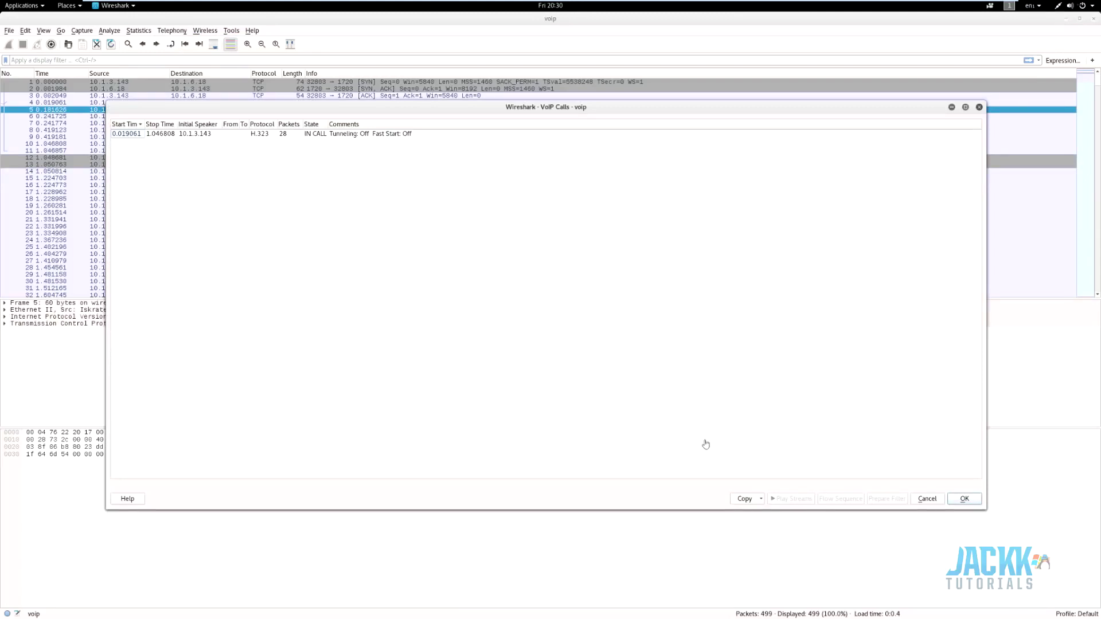
{"action": "left_click", "coordinate": [383, 134]}
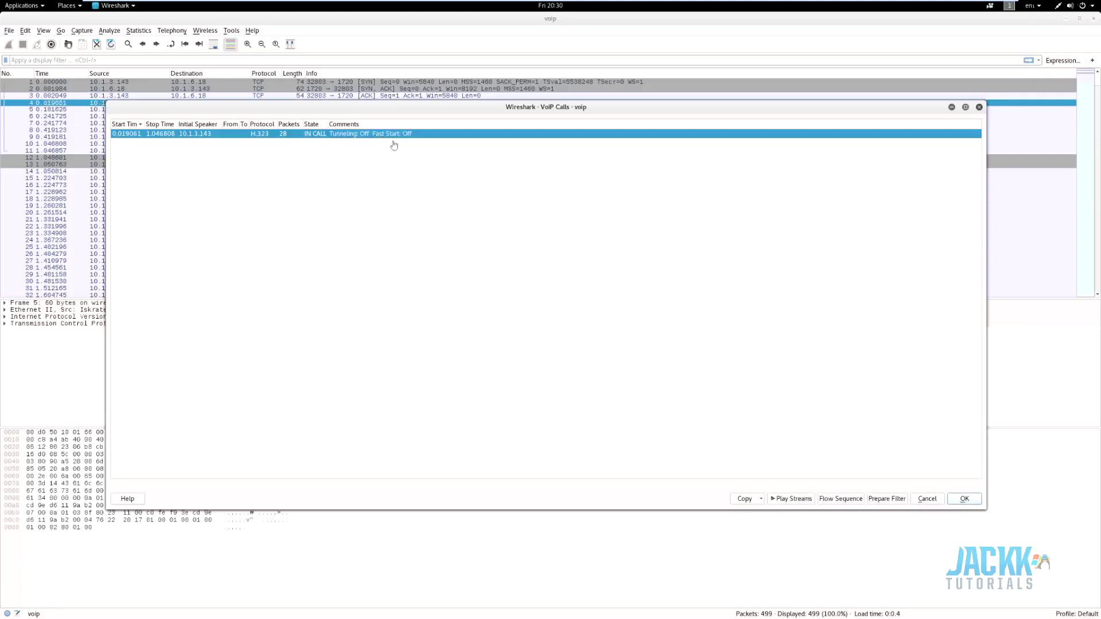
{"action": "left_click", "coordinate": [806, 499]}
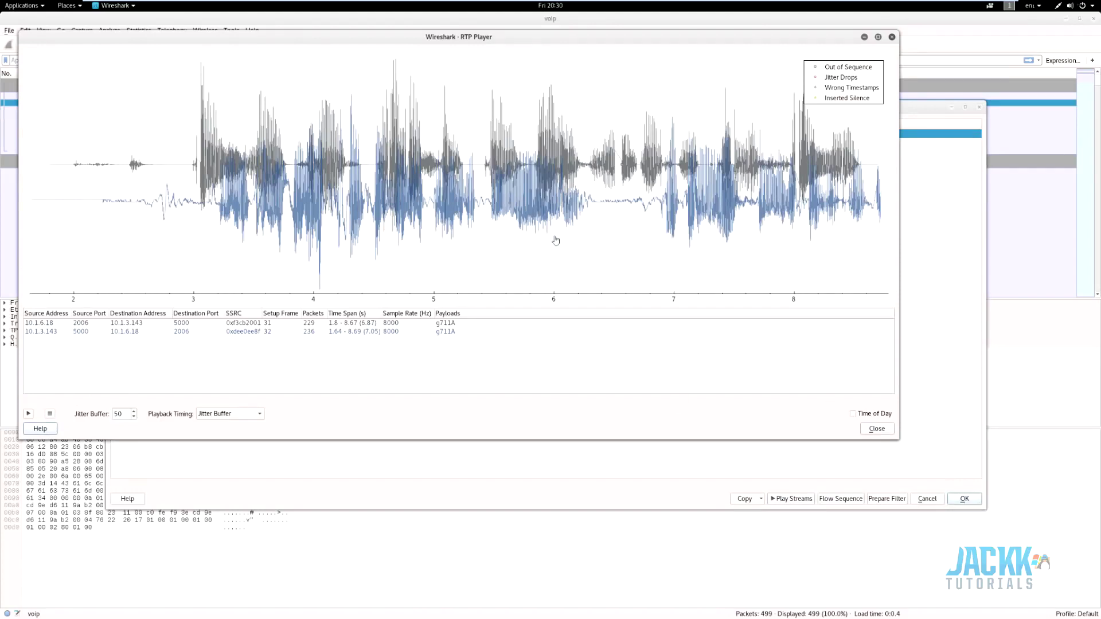
Play the call audio, inspect both RTP streams' waveforms, and close the player, the call list and the voip capture
{"action": "left_click", "coordinate": [28, 414]}
{"action": "left_click", "coordinate": [113, 325]}
{"action": "left_click", "coordinate": [128, 332]}
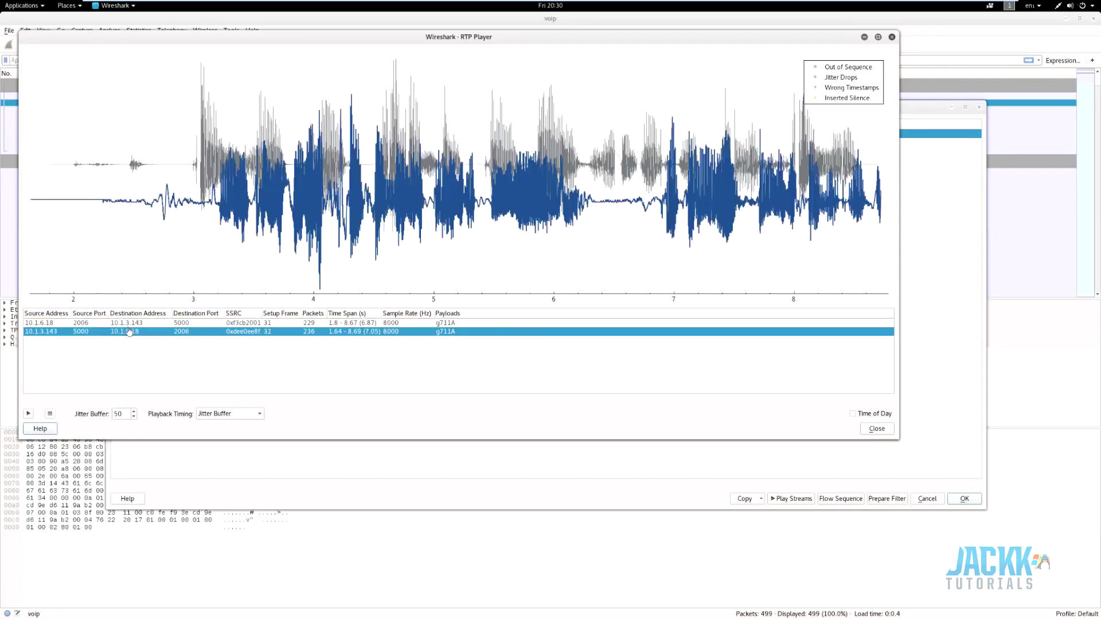
{"action": "left_click", "coordinate": [351, 213]}
{"action": "left_click", "coordinate": [741, 138]}
{"action": "left_click", "coordinate": [893, 38]}
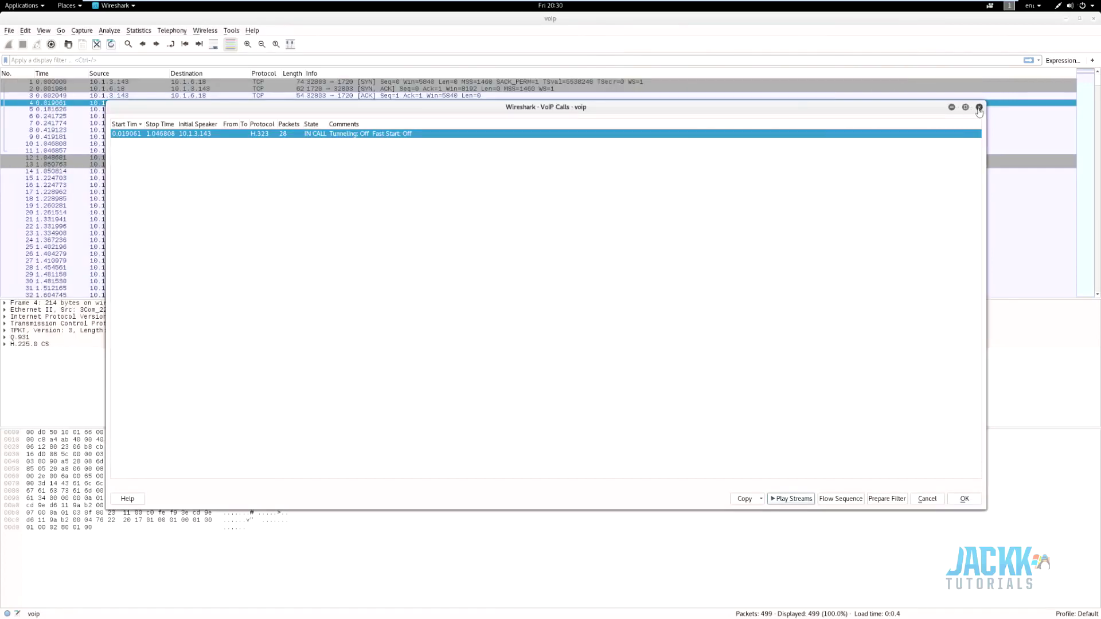
{"action": "left_click", "coordinate": [979, 109]}
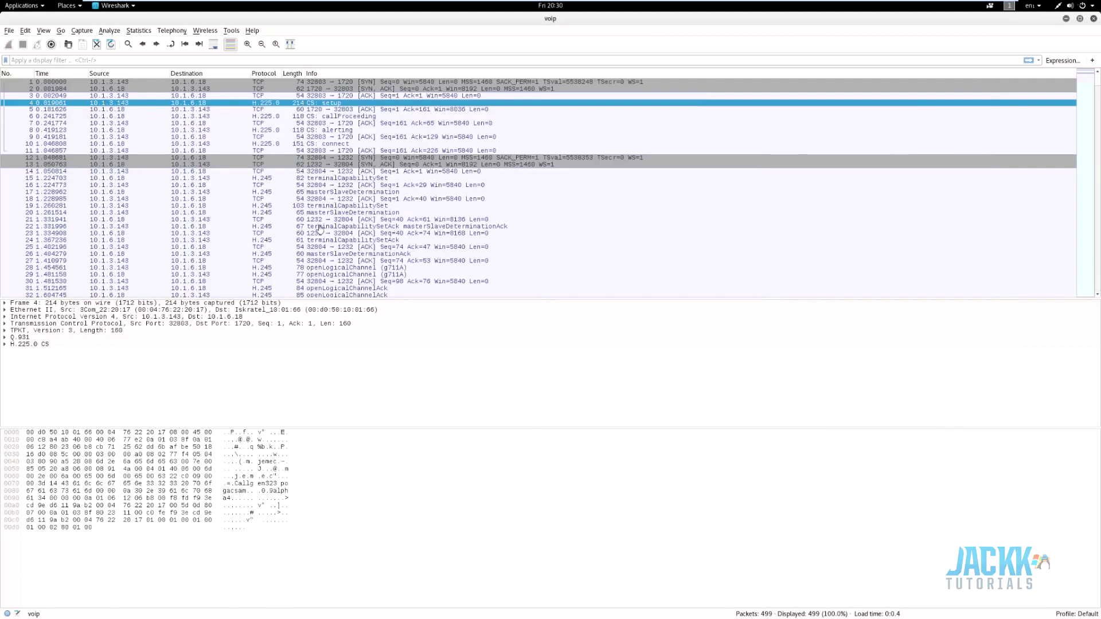
{"action": "left_click", "coordinate": [1093, 18]}
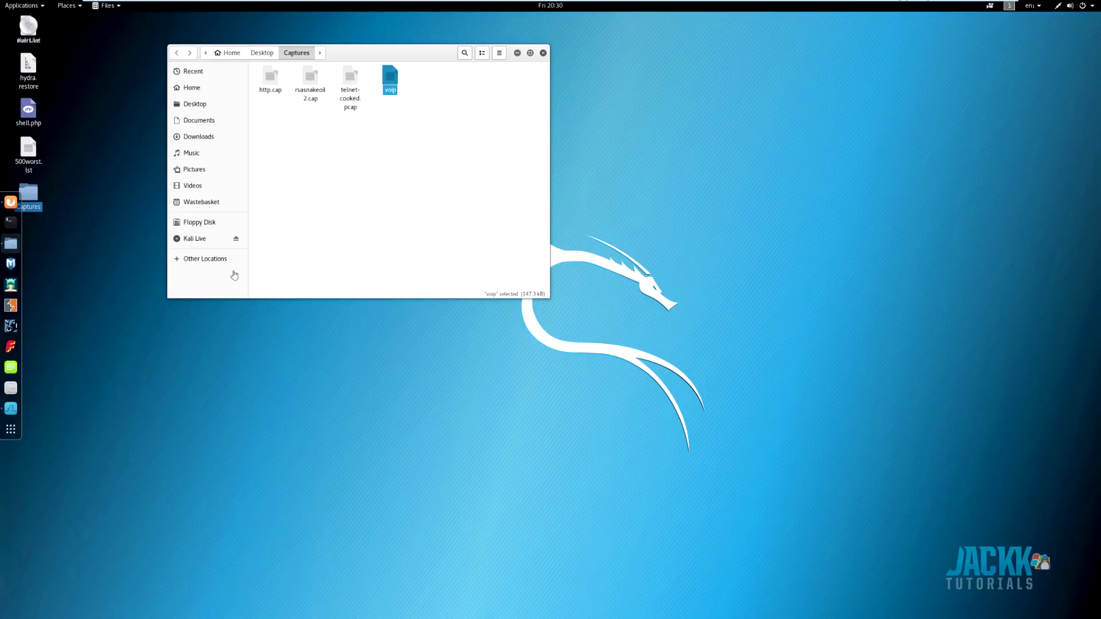
Bring up a fresh Wireshark window, switch to the Ubuntu server terminal and start a netcat listener with nc -l 1337
{"action": "left_click", "coordinate": [10, 409]}
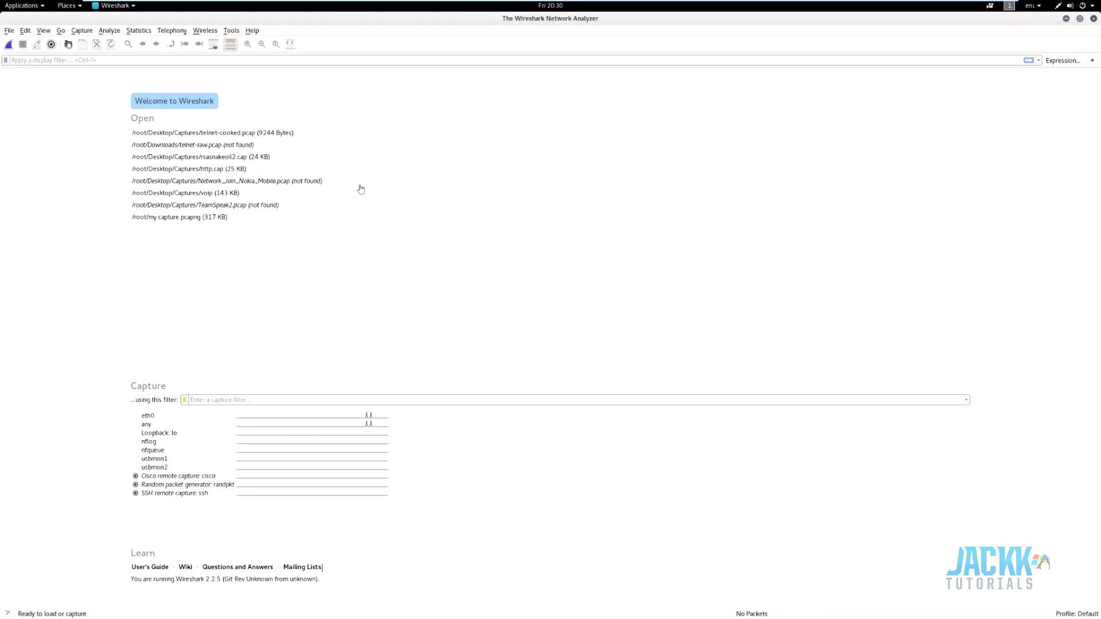
{"action": "left_click", "coordinate": [497, 8]}
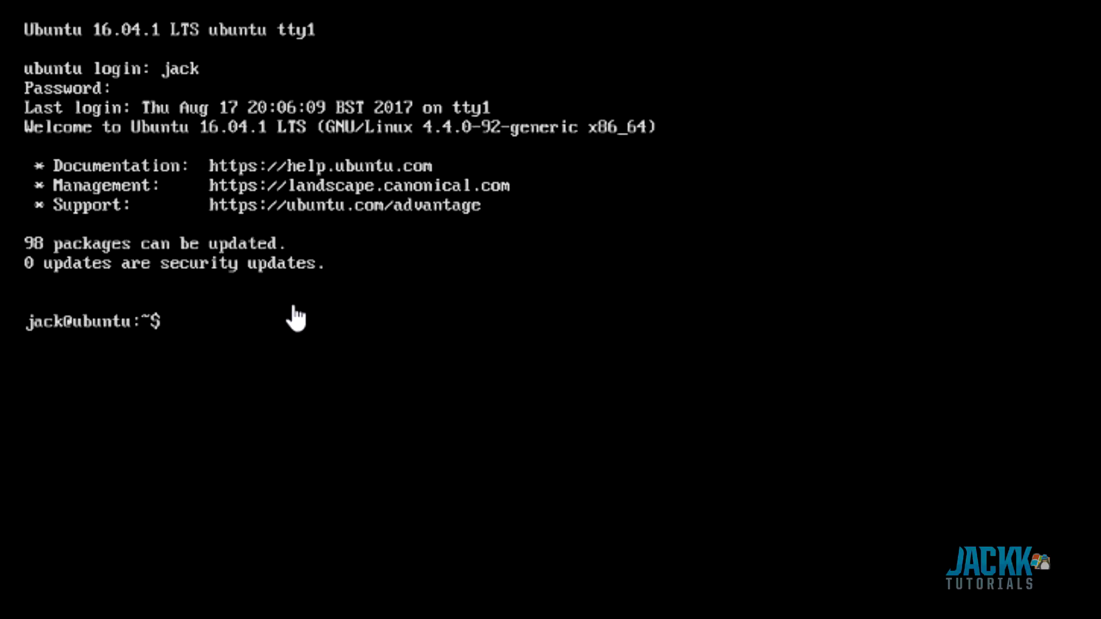
{"action": "type", "text": "nc -l 1337"}
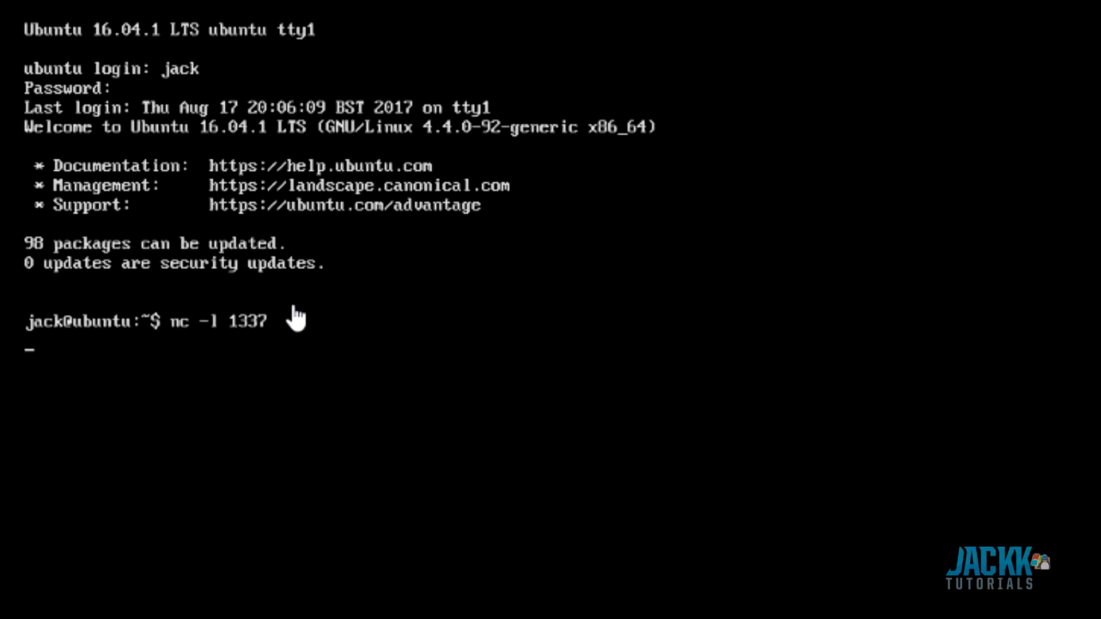
Stop the running netcat listener and restart it in verbose mode with nc -lv 1337
{"action": "key", "text": "ctrl+c"}
{"action": "key", "text": "Up"}
{"action": "key", "text": "Left"}
{"action": "key", "text": "Left"}
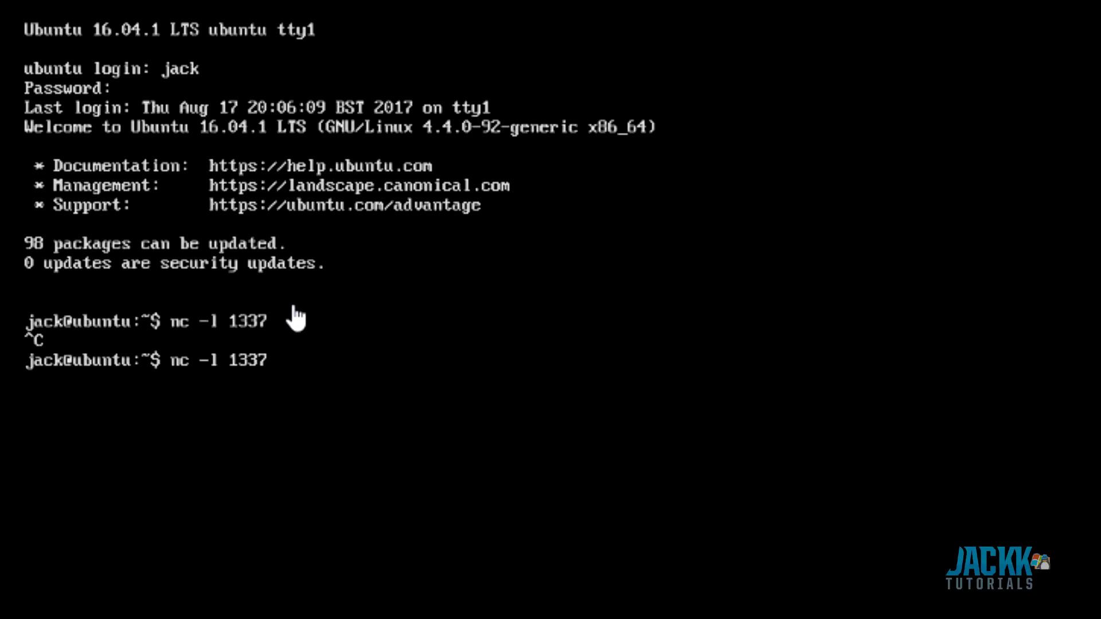
{"action": "type", "text": "v"}
{"action": "key", "text": "Return"}
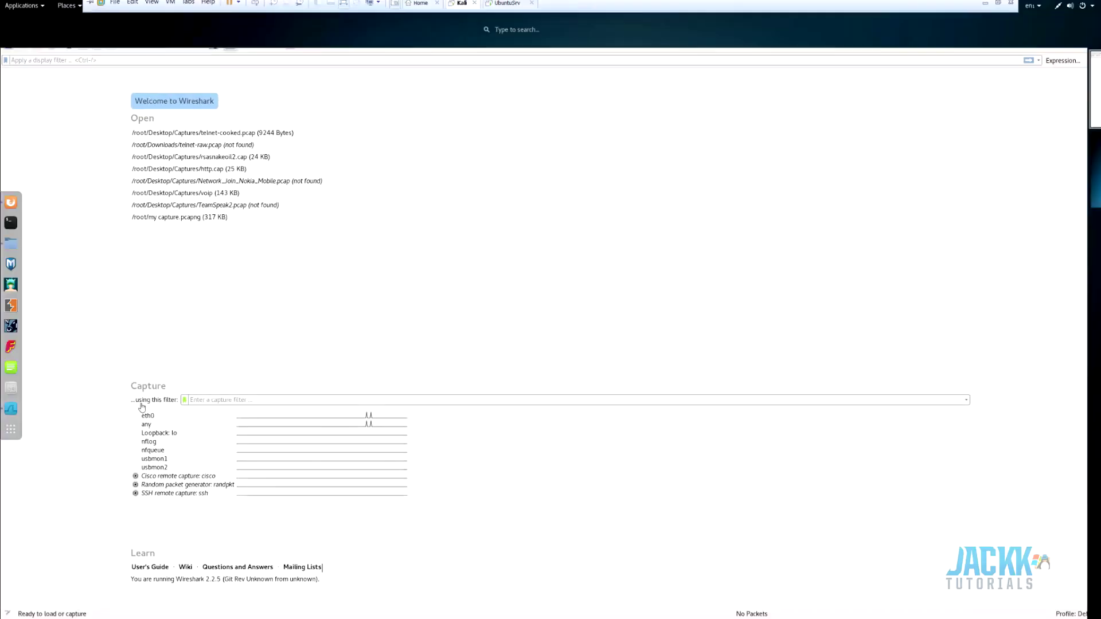
Switch to the Kali machine, open a terminal and try to connect with ncat -nv 192.168.110.186 1337
{"action": "key", "text": "super"}
{"action": "type", "text": "ter"}
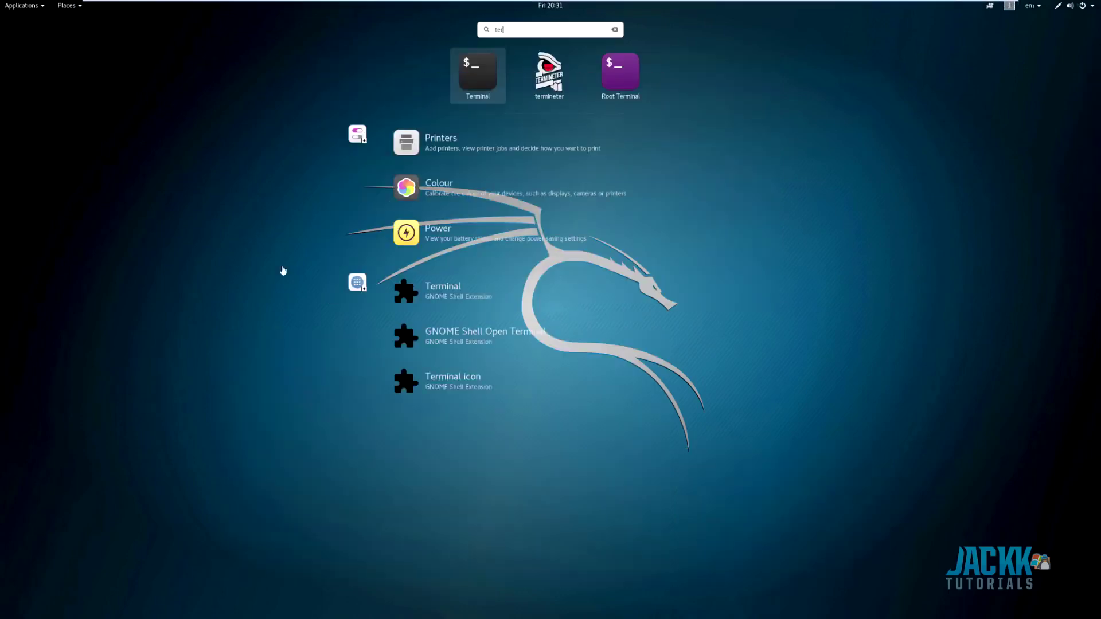
{"action": "left_click", "coordinate": [465, 81]}
{"action": "type", "text": "ncat -"}
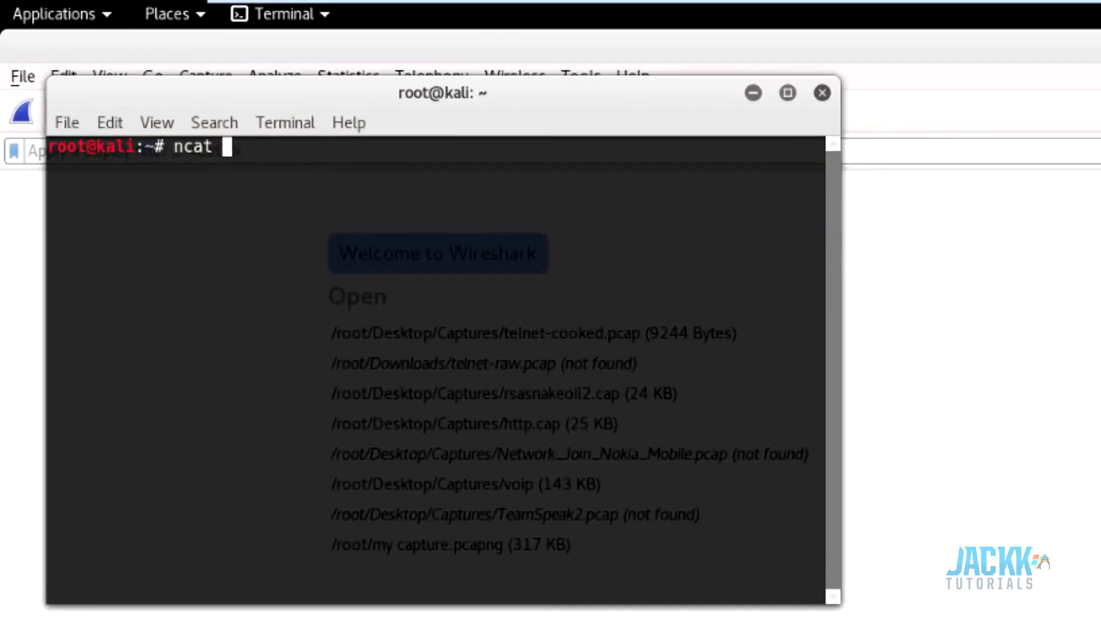
{"action": "type", "text": "nv"}
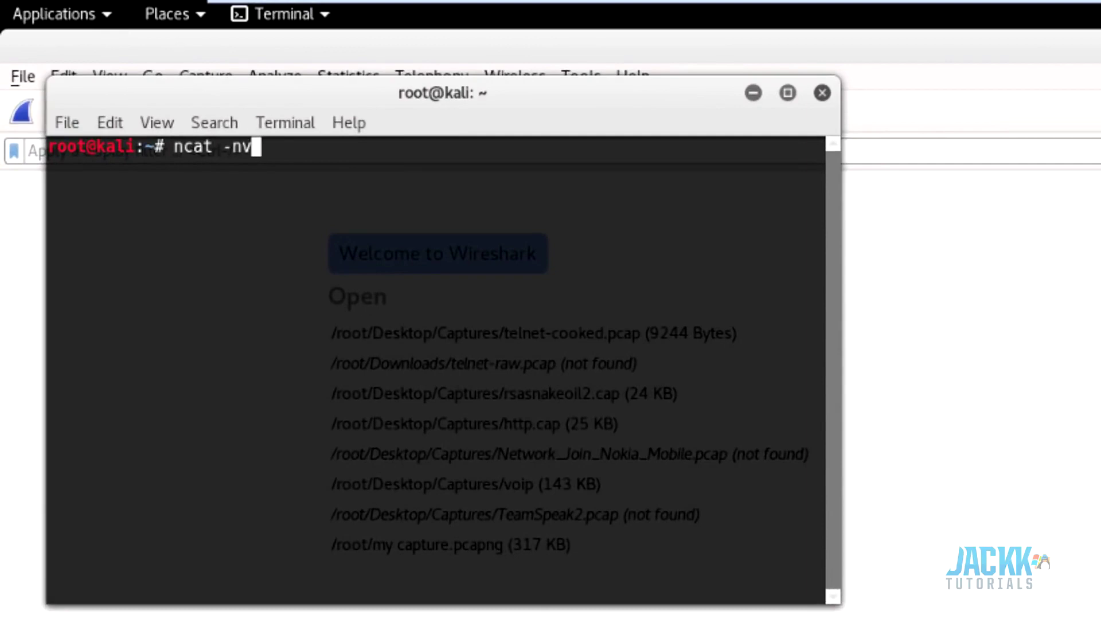
{"action": "type", "text": " 19"}
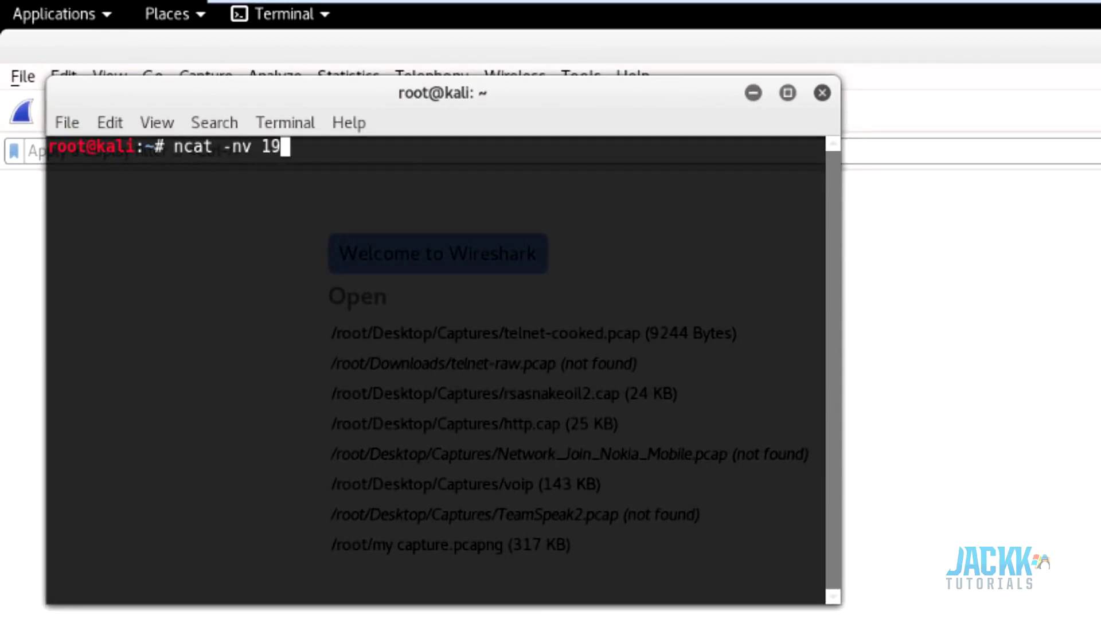
{"action": "type", "text": "2.168.110.186 13"}
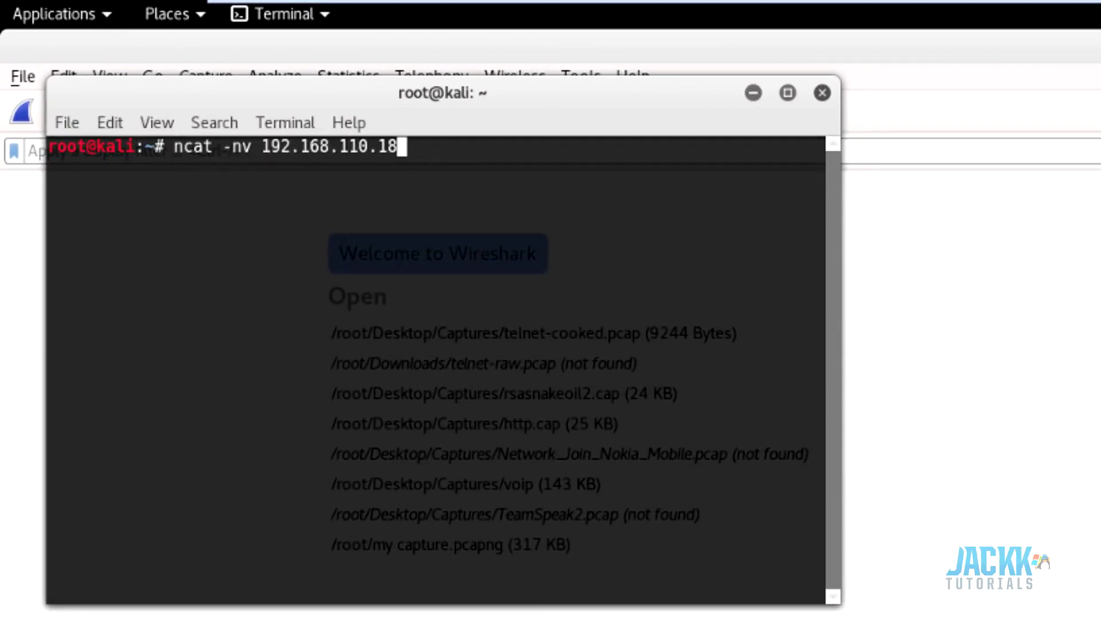
{"action": "type", "text": "37"}
{"action": "key", "text": "Return"}
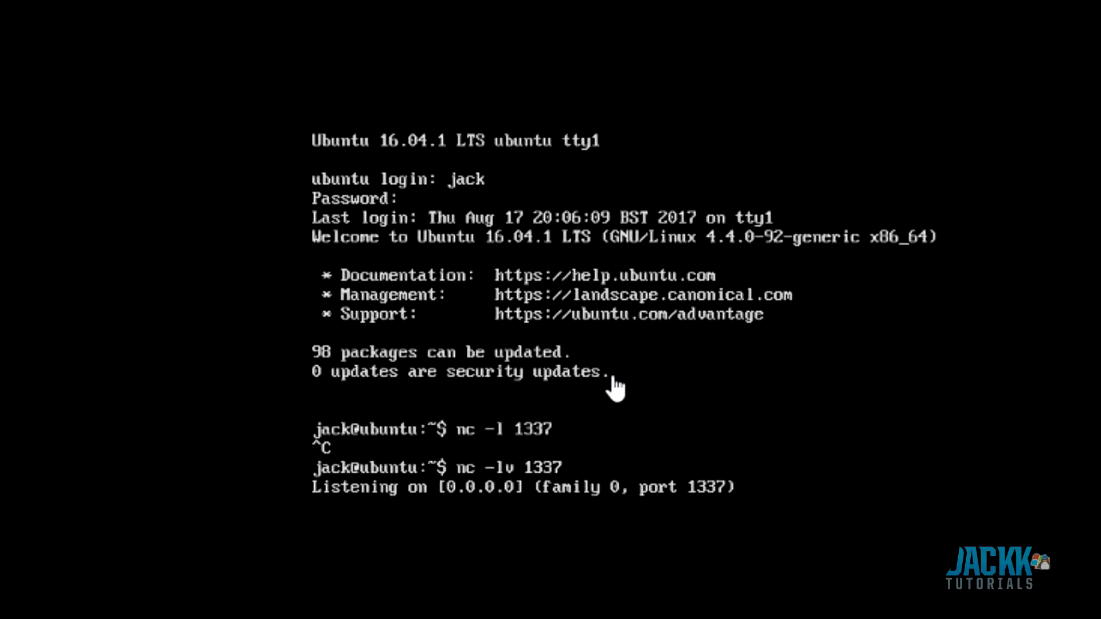
On the Ubuntu server, stop the listener to check the IP address with ifconfig, and restart nc -lv 1337
{"action": "key", "text": "ctrl+c"}
{"action": "type", "text": "ipfc"}
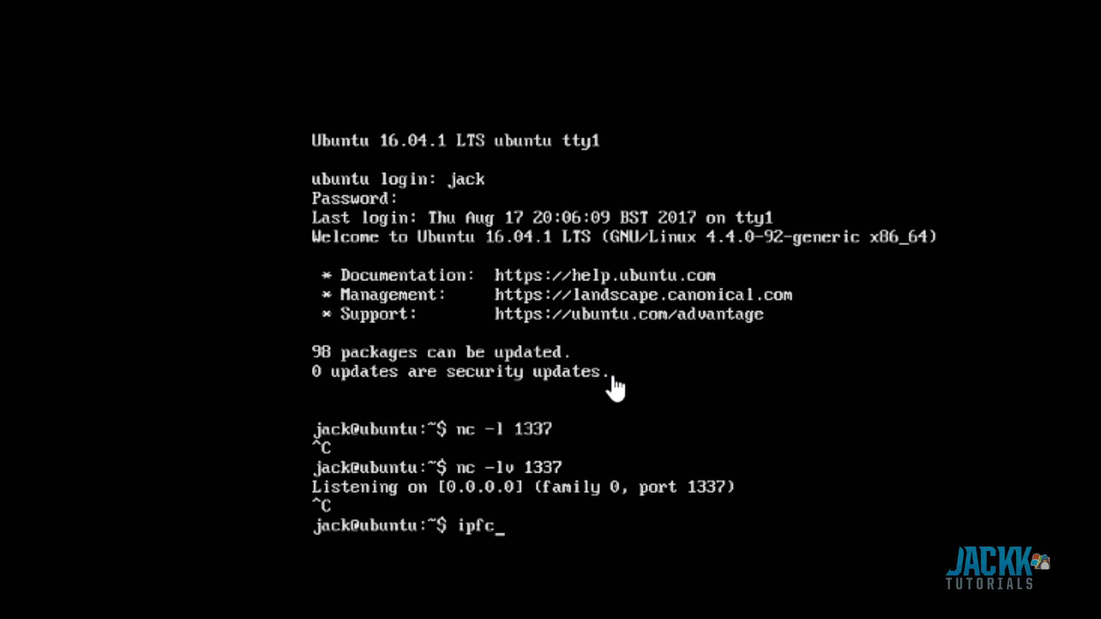
{"action": "key", "text": "BackSpace"}
{"action": "key", "text": "BackSpace"}
{"action": "key", "text": "BackSpace"}
{"action": "type", "text": "fconfig"}
{"action": "key", "text": "Return"}
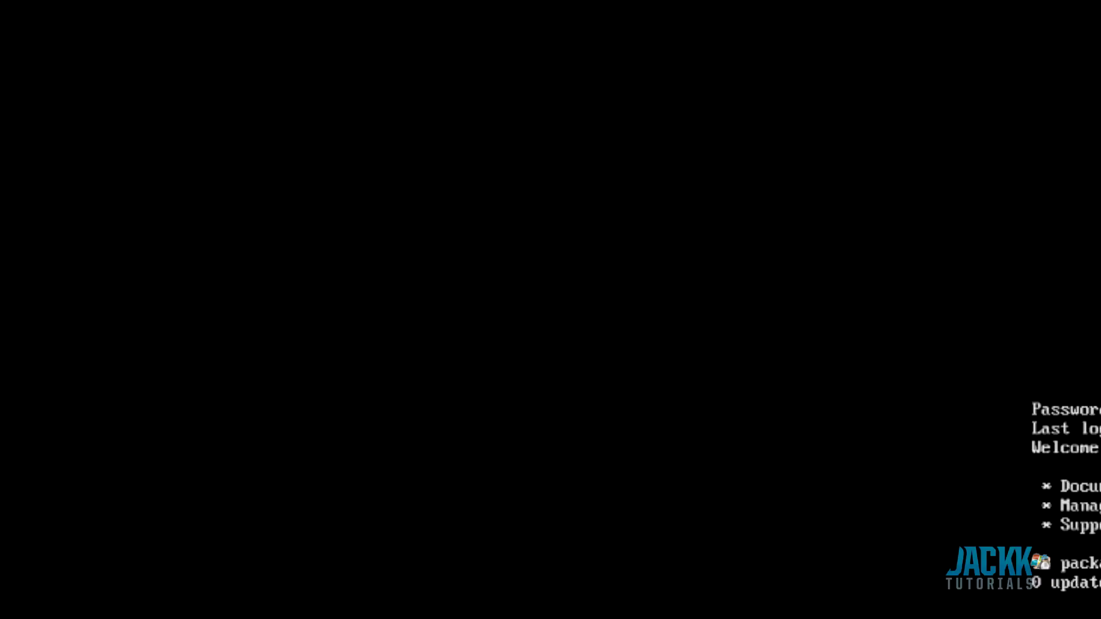
{"action": "key", "text": "ctrl+c"}
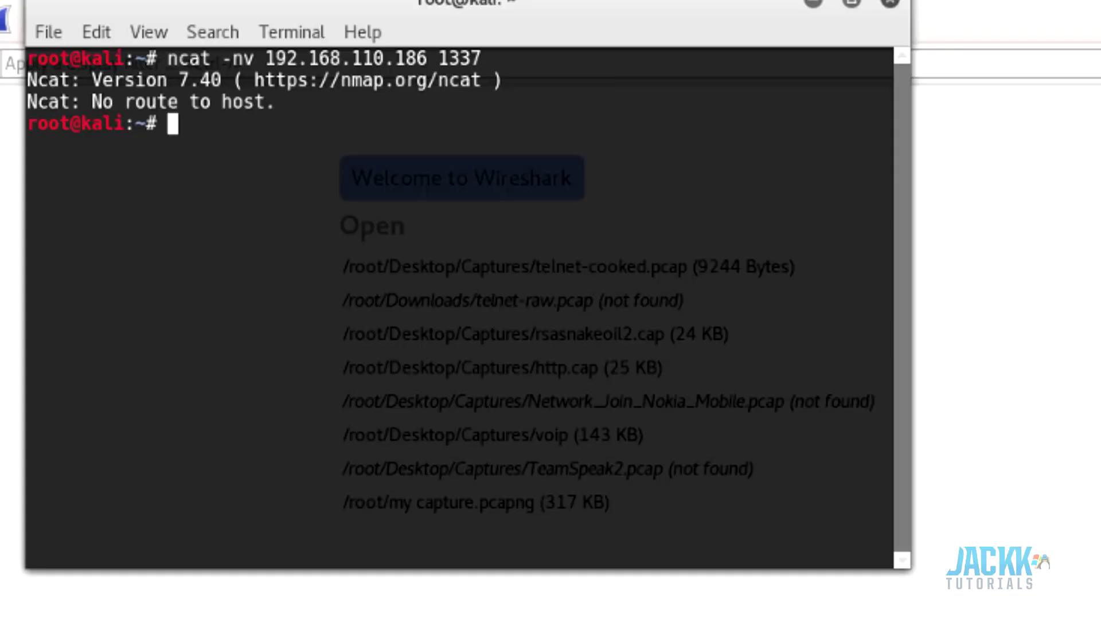
In the Kali terminal, rerun the ncat connection with the address corrected to 192.168.110.185 on port 1337
{"action": "key", "text": "Up"}
{"action": "key", "text": "Left"}
{"action": "key", "text": "Left"}
{"action": "key", "text": "Left"}
{"action": "key", "text": "Left"}
{"action": "key", "text": "Left"}
{"action": "key", "text": "Left"}
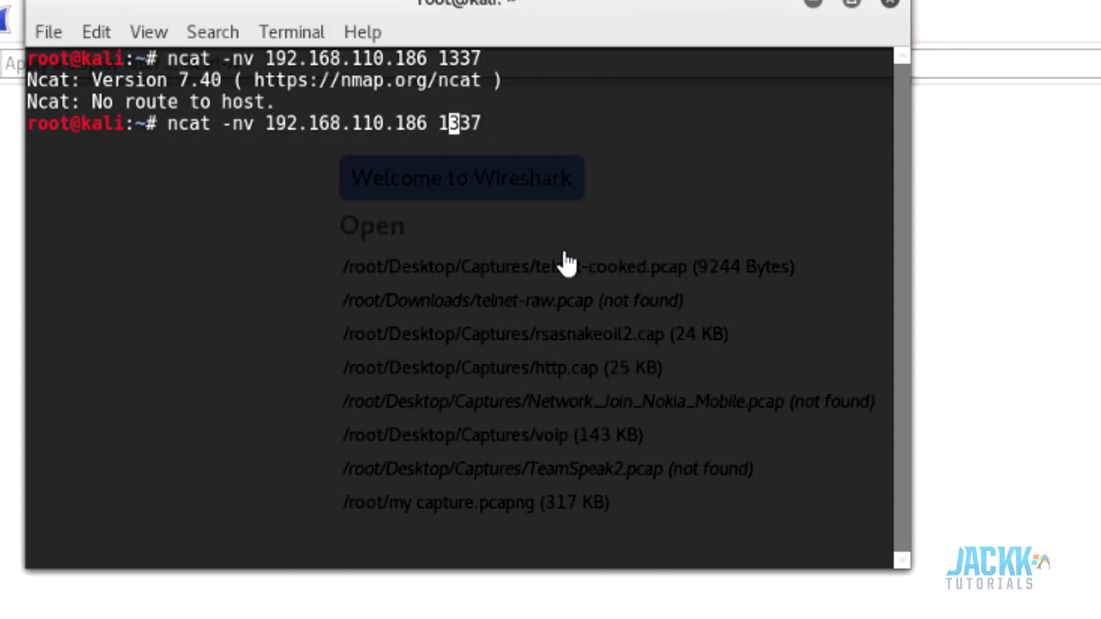
{"action": "type", "text": "5"}
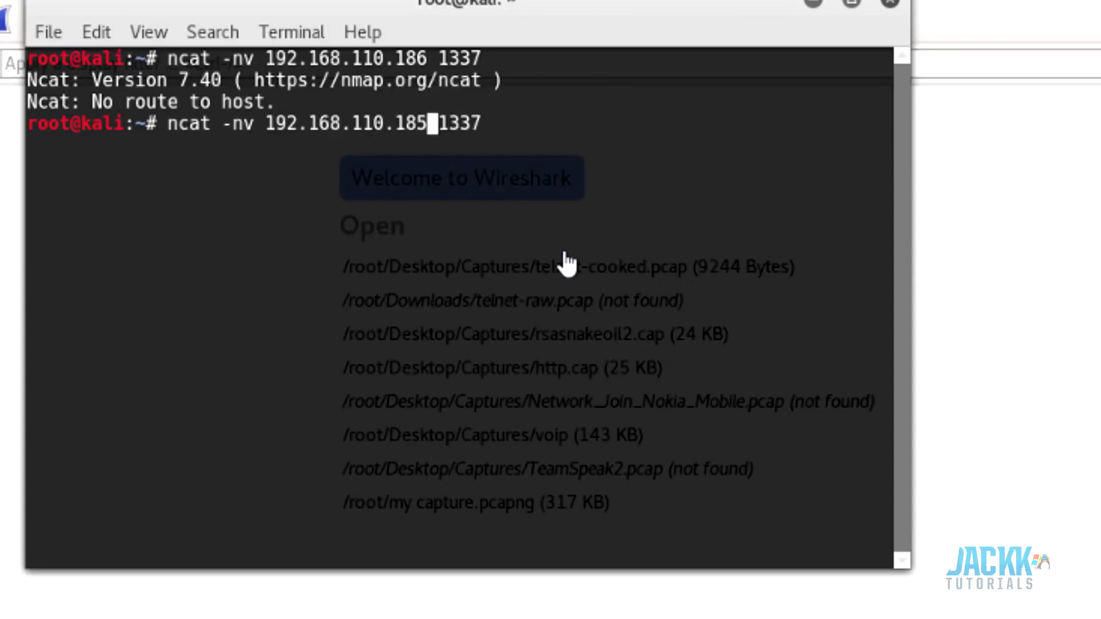
{"action": "key", "text": "Return"}
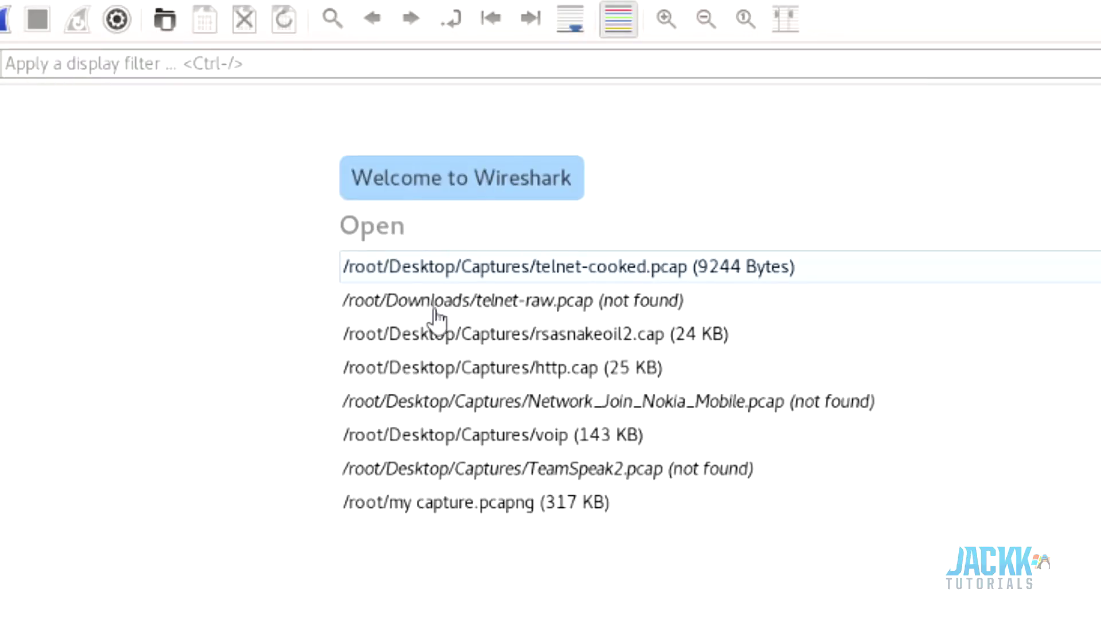
Start a live Wireshark capture on eth0 and return to the ncat terminal
{"action": "left_click", "coordinate": [149, 418]}
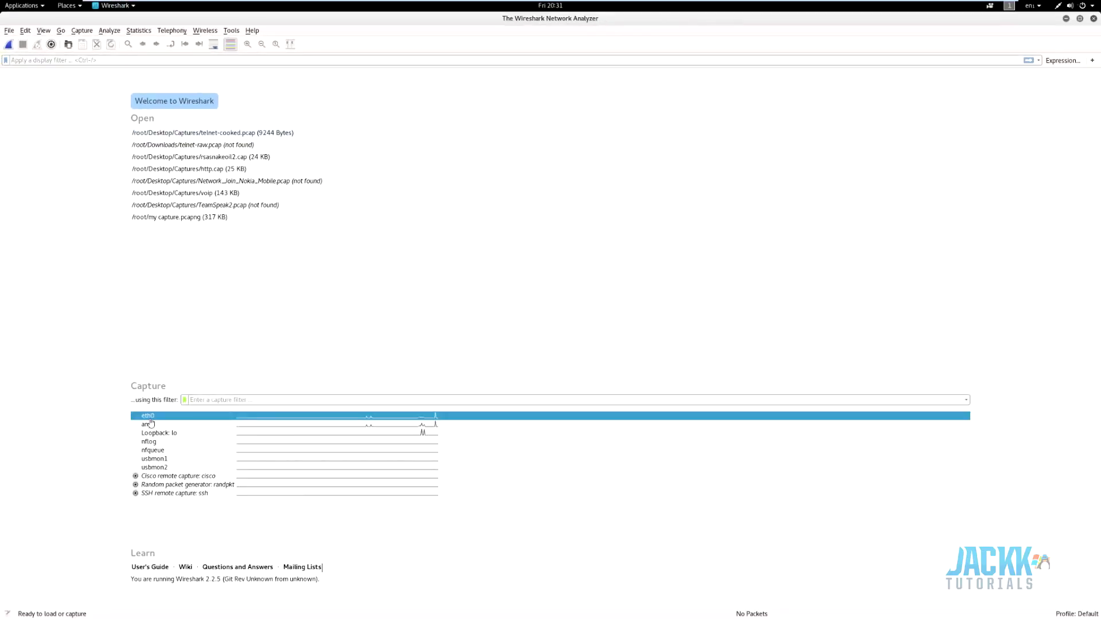
{"action": "double_click", "coordinate": [150, 418]}
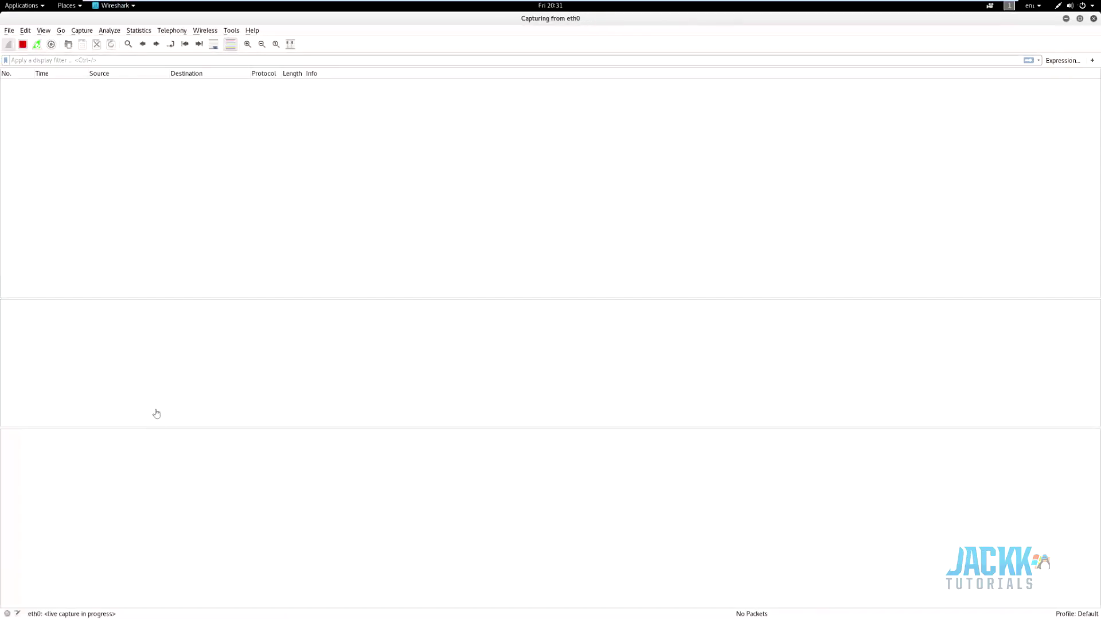
{"action": "key", "text": "alt+Tab"}
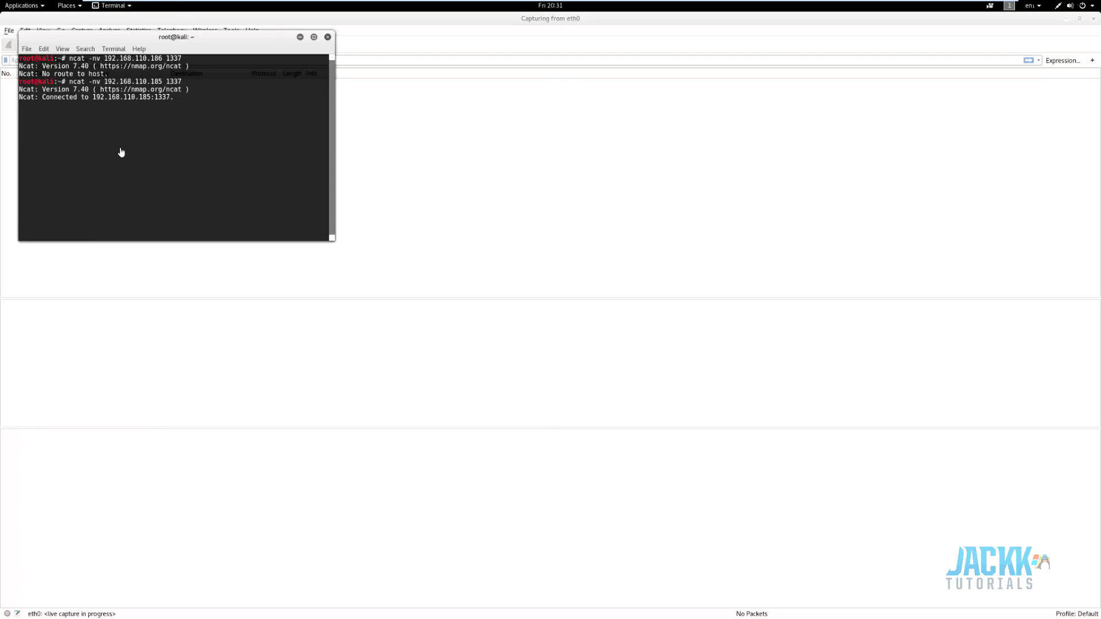
Send the lines "JackkTutorials was here!" and "DOn't forget to subscribe" over the ncat connection
{"action": "type", "text": "JackkTutorials was here!"}
{"action": "key", "text": "Return"}
{"action": "type", "text": "DOn'"}
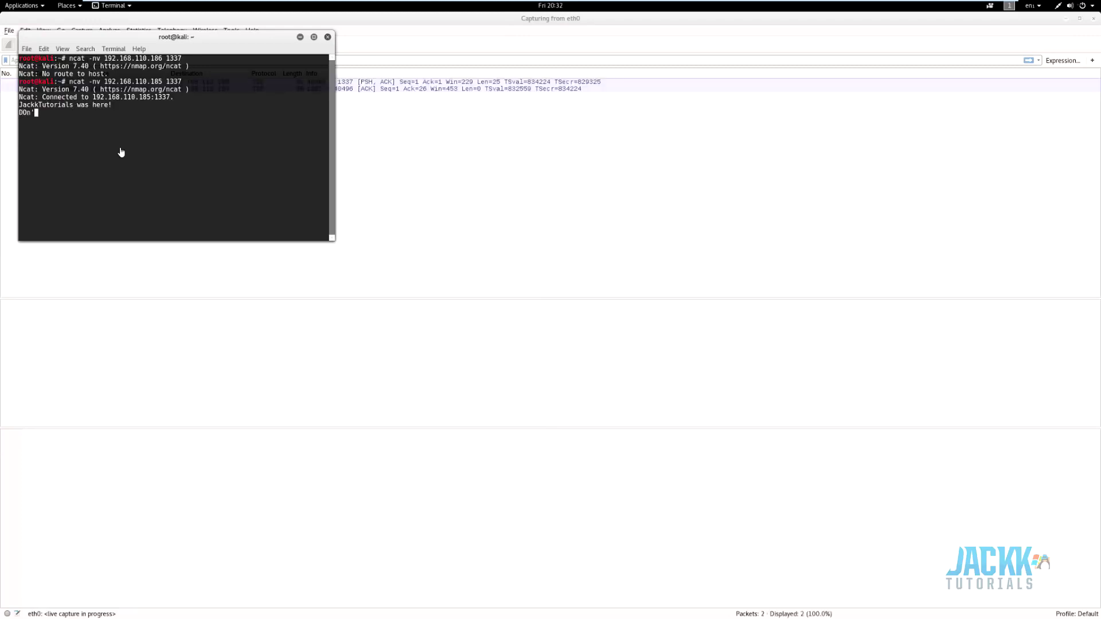
{"action": "type", "text": "t forget to subscribe"}
{"action": "key", "text": "Return"}
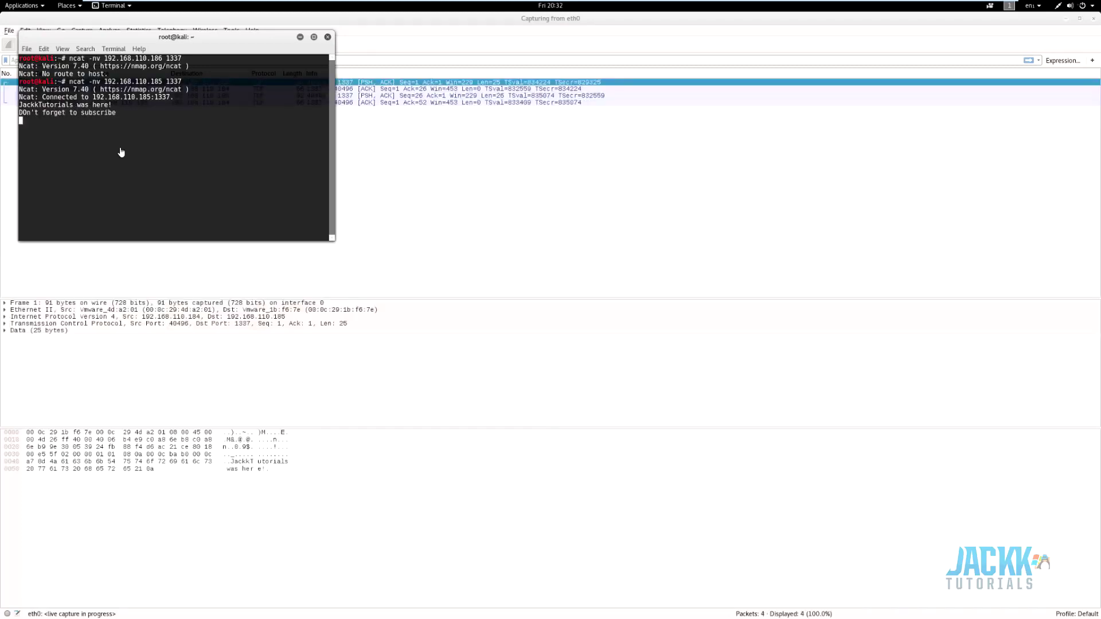
Switch to the Ubuntu server and reply "yoyo I will subscribe and also like!" over the netcat connection
{"action": "mouse_move", "coordinate": [379, 2]}
{"action": "mouse_move", "coordinate": [450, 4]}
{"action": "left_click", "coordinate": [506, 3]}
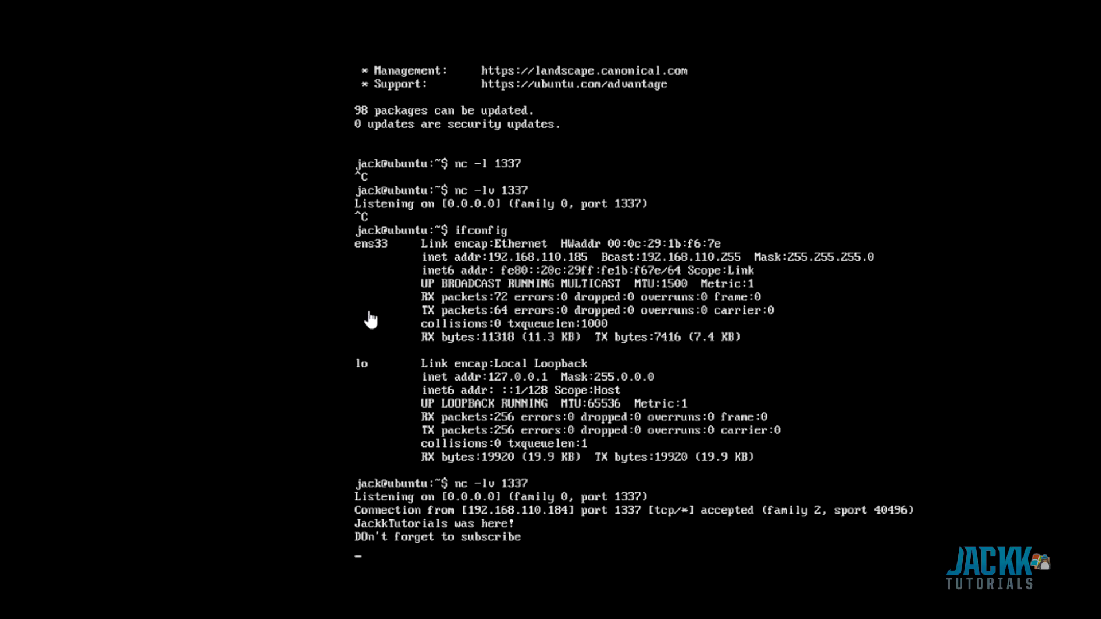
{"action": "type", "text": "yoyo I will subscribe and also like!"}
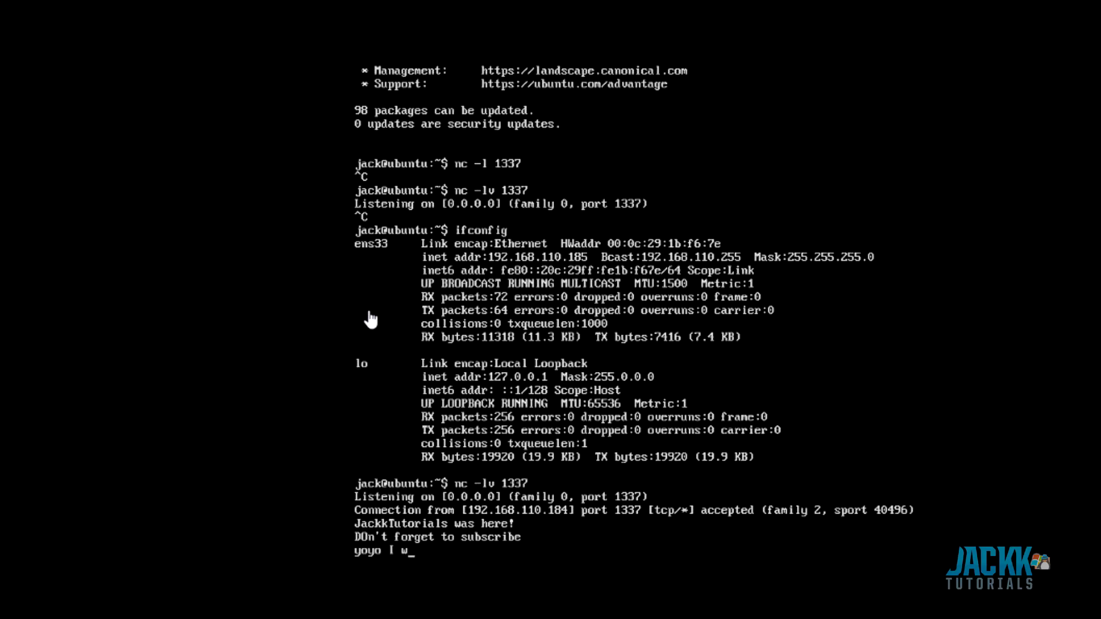
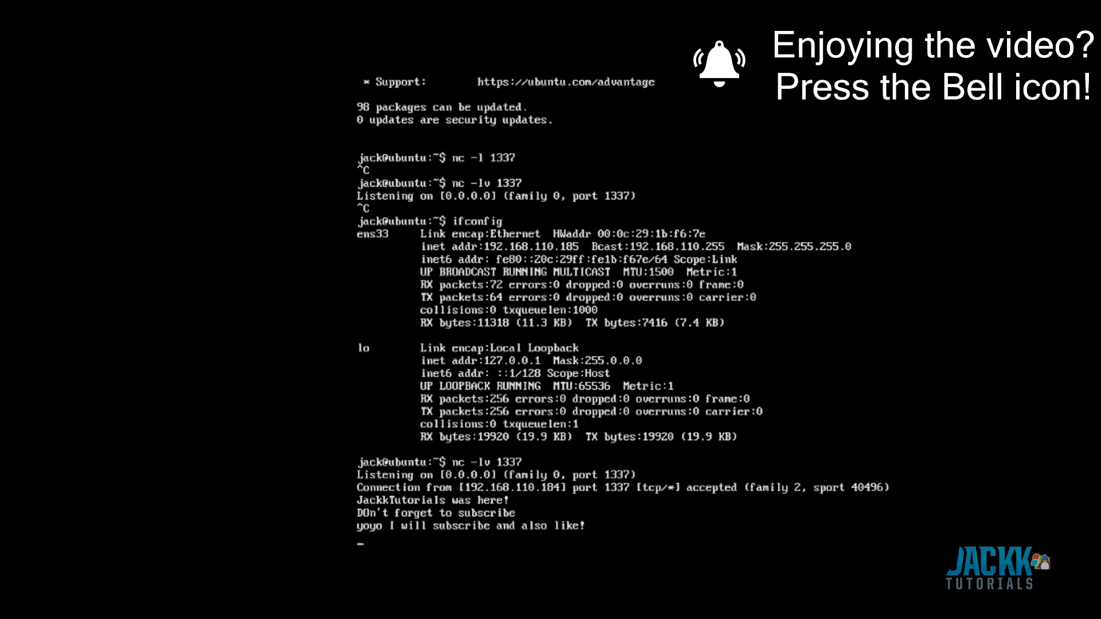
Return to Wireshark on Kali, inspect the captured netcat and DNS packets, and stop the eth0 capture
{"action": "left_click", "coordinate": [409, 116]}
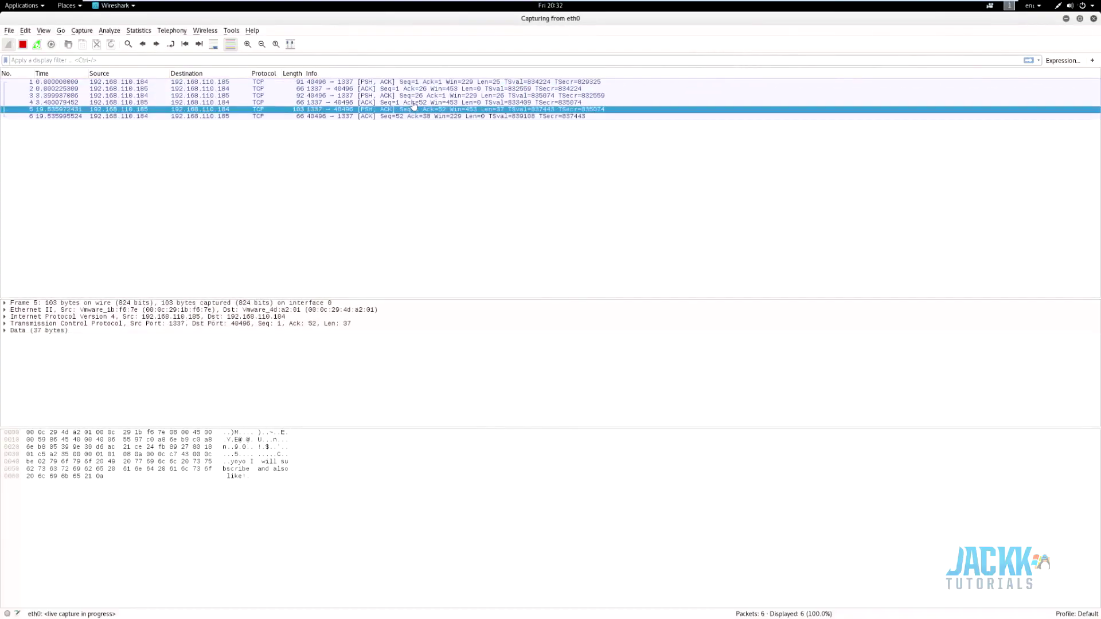
{"action": "left_click", "coordinate": [416, 95]}
{"action": "left_click", "coordinate": [421, 88]}
{"action": "left_click", "coordinate": [421, 83]}
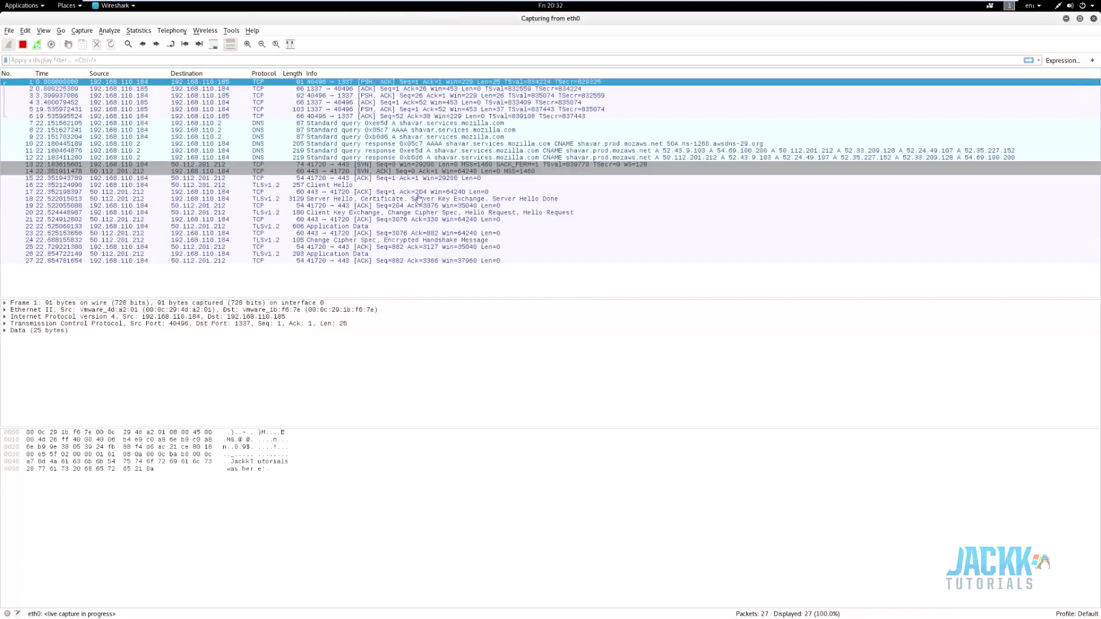
{"action": "left_click", "coordinate": [417, 193]}
{"action": "left_click", "coordinate": [343, 159]}
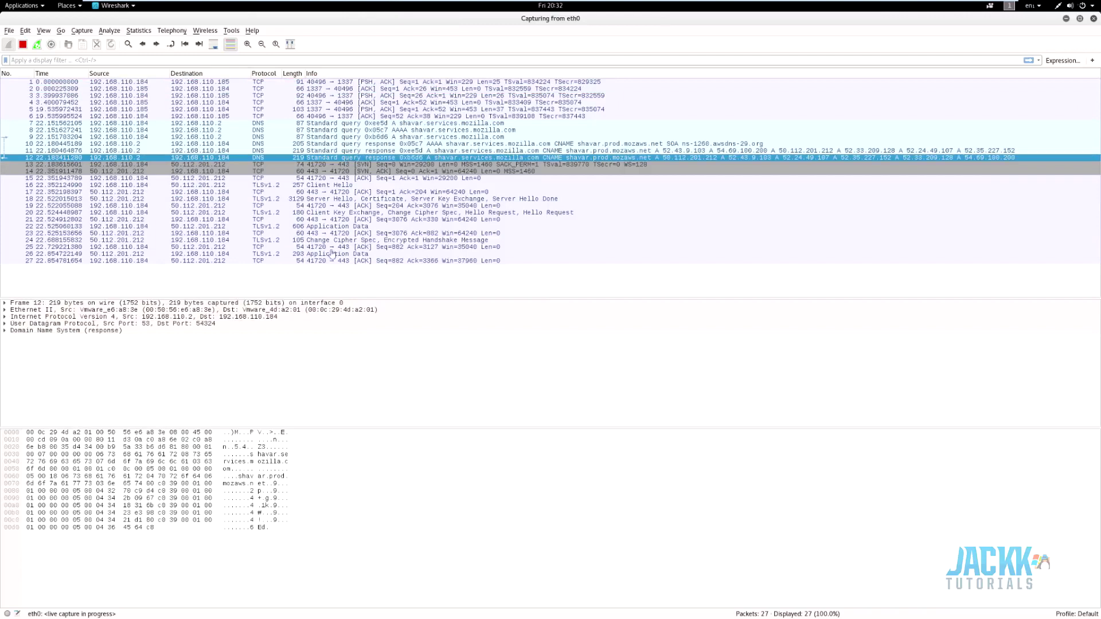
{"action": "left_click", "coordinate": [23, 49]}
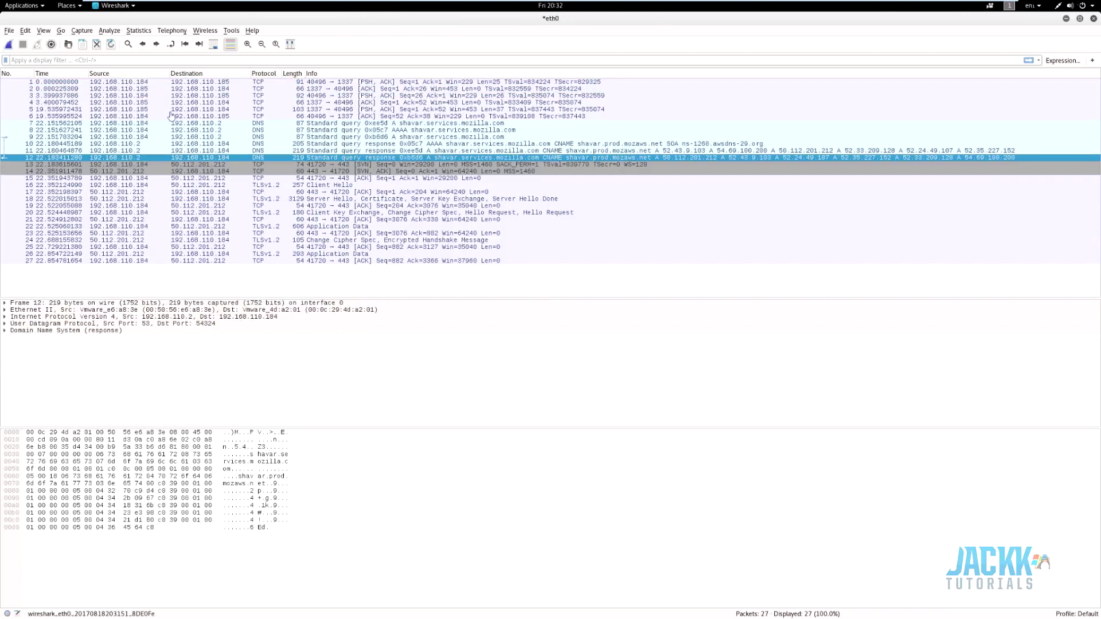
Follow the TCP stream of packet 1
{"action": "left_click", "coordinate": [318, 84]}
{"action": "right_click", "coordinate": [317, 83]}
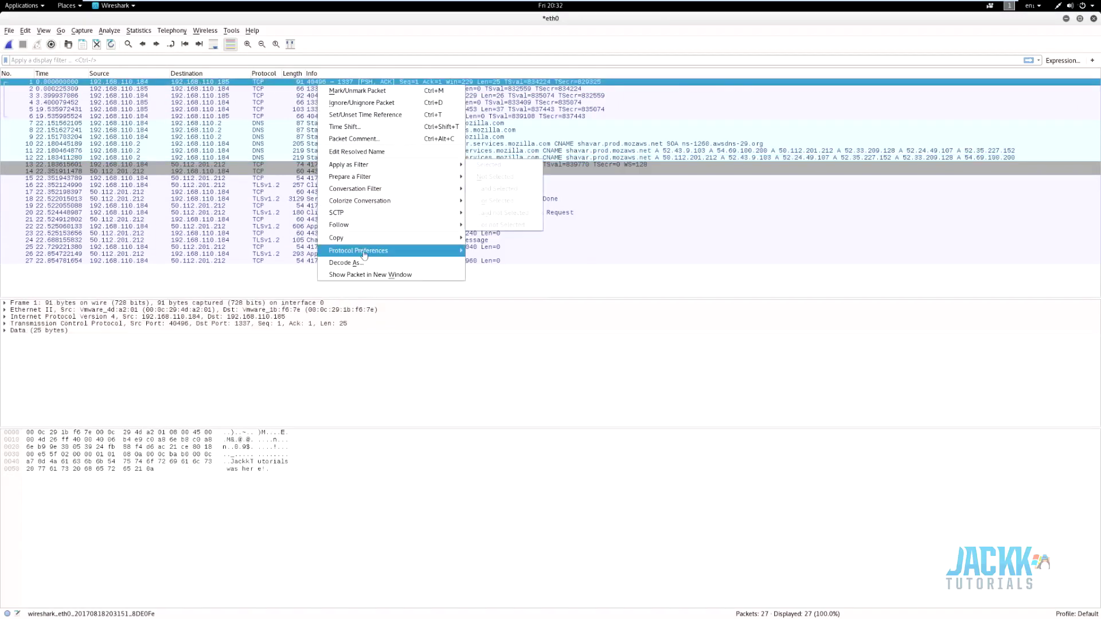
{"action": "mouse_move", "coordinate": [453, 224]}
{"action": "left_click", "coordinate": [499, 225]}
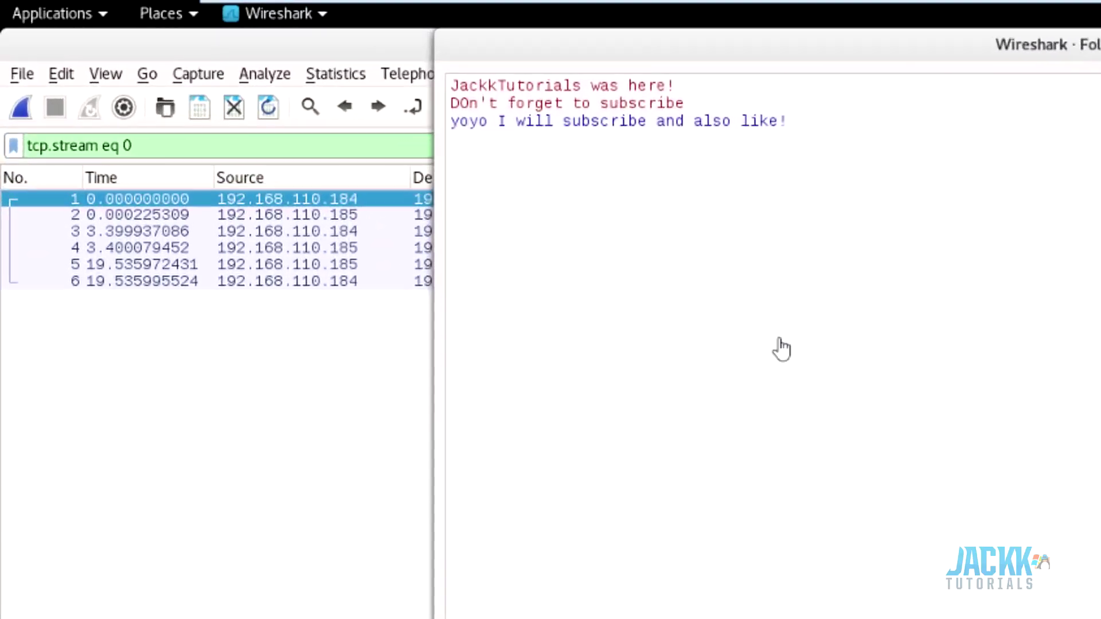
Examine the messages sent in each direction in the followed stream and close the stream window
{"action": "left_click_drag", "start_coordinate": [451, 86], "coordinate": [675, 87]}
{"action": "left_click_drag", "start_coordinate": [591, 121], "coordinate": [923, 151]}
{"action": "left_click", "coordinate": [923, 152]}
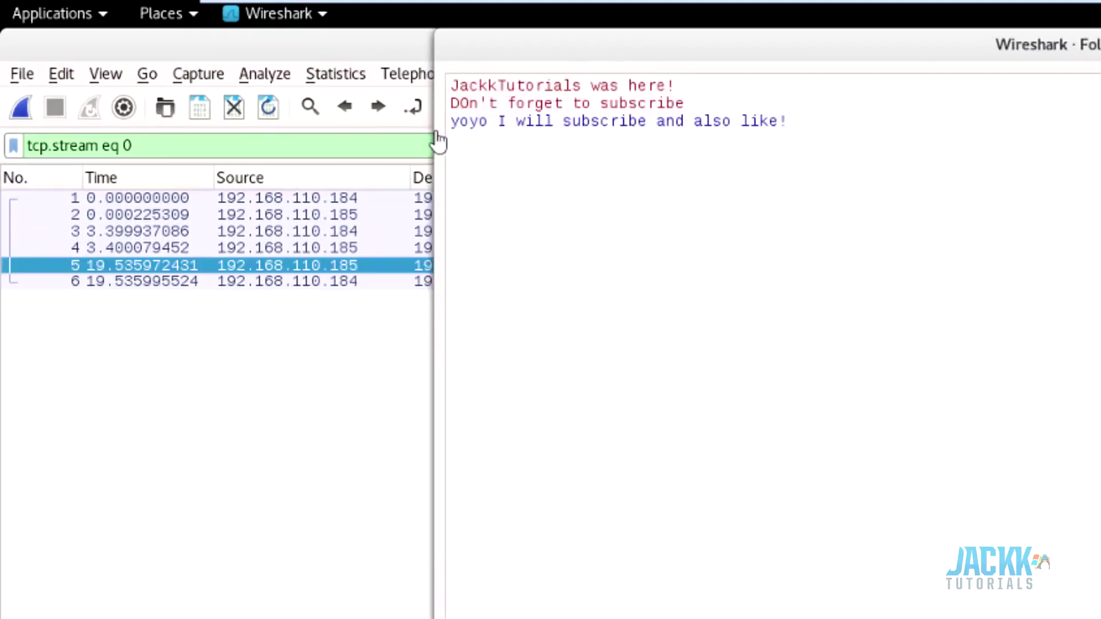
{"action": "left_click_drag", "start_coordinate": [439, 137], "coordinate": [801, 160]}
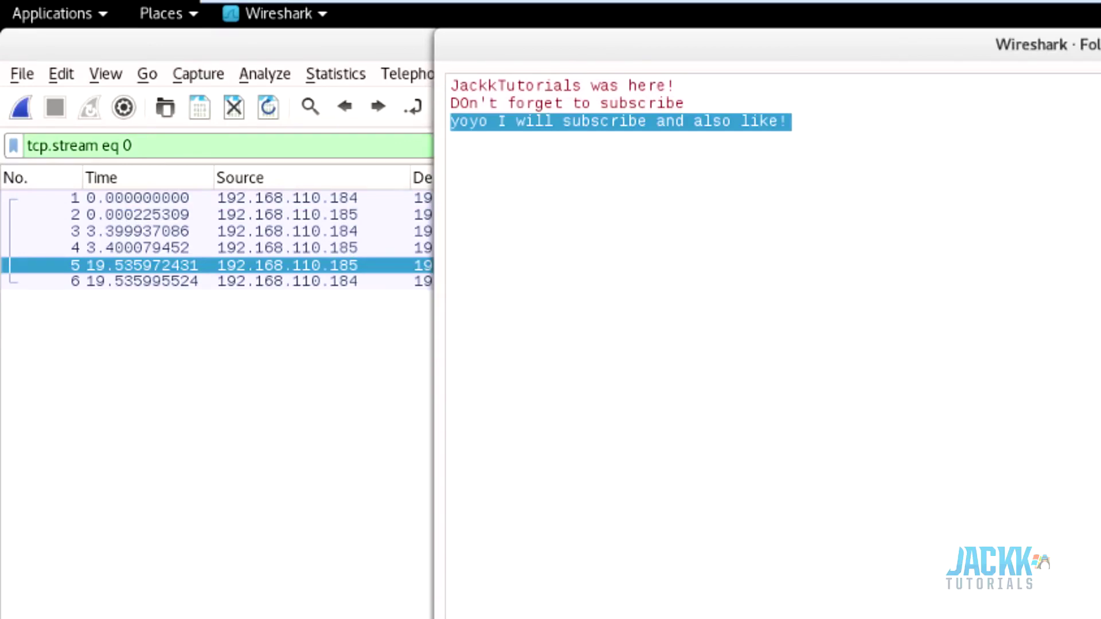
{"action": "key", "text": "Escape"}
Return to the Kali terminal, end the ncat connection and begin an ssh command
{"action": "key", "text": "alt+Tab"}
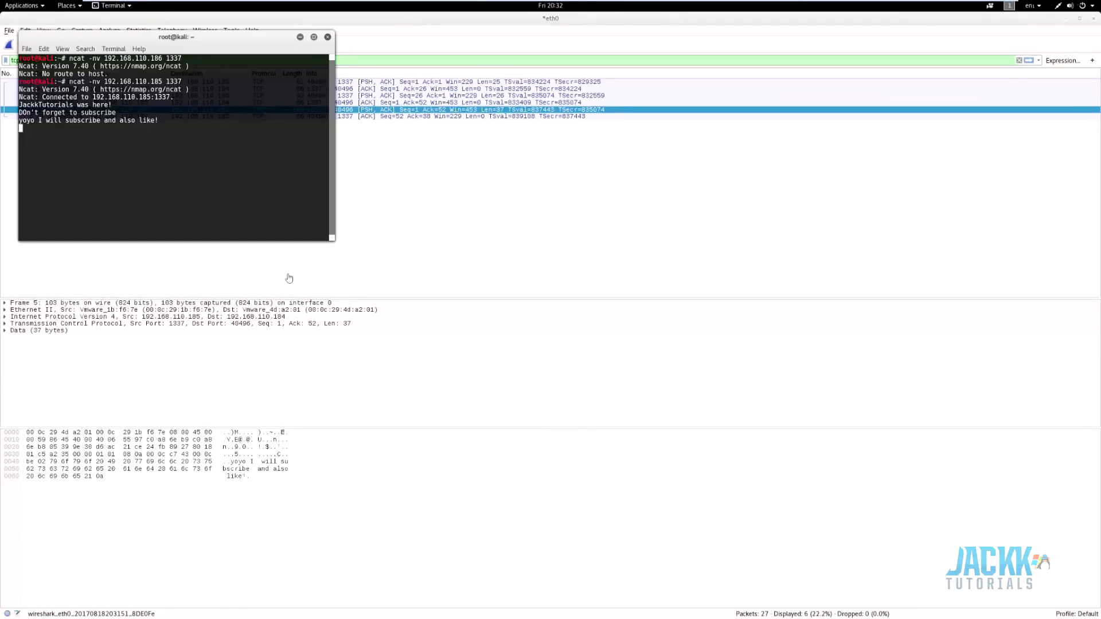
{"action": "key", "text": "alt+Tab"}
{"action": "key", "text": "ctrl+c"}
{"action": "type", "text": "ssh"}
Run service ssh start on the Ubuntu server, authenticate with the account password and return to the Kali terminal
{"action": "mouse_move", "coordinate": [459, 5]}
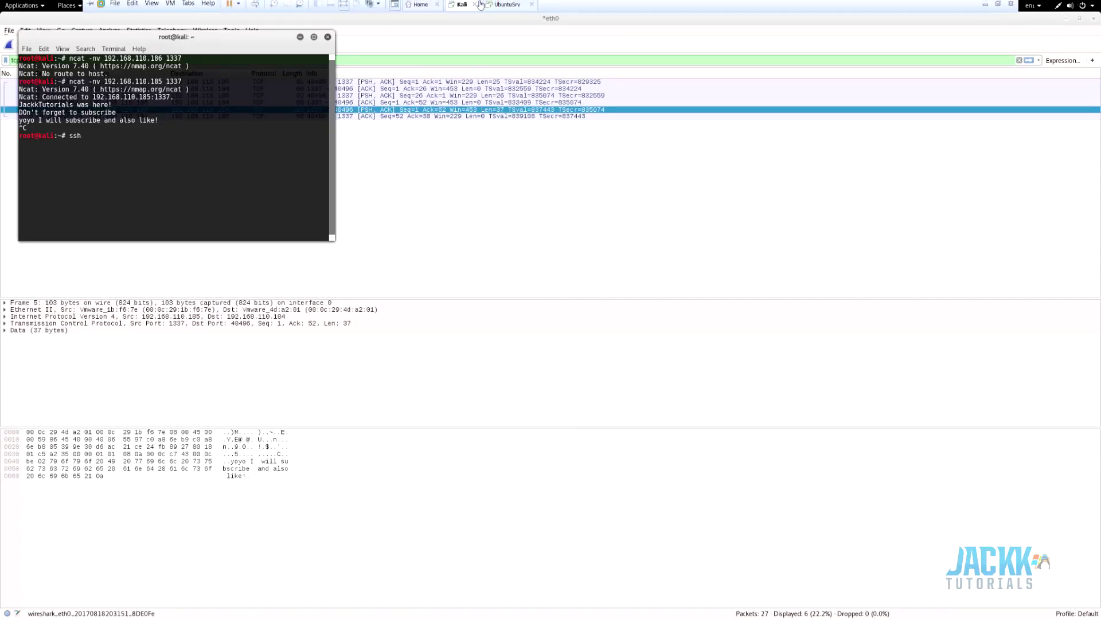
{"action": "left_click", "coordinate": [502, 8]}
{"action": "type", "text": "ser"}
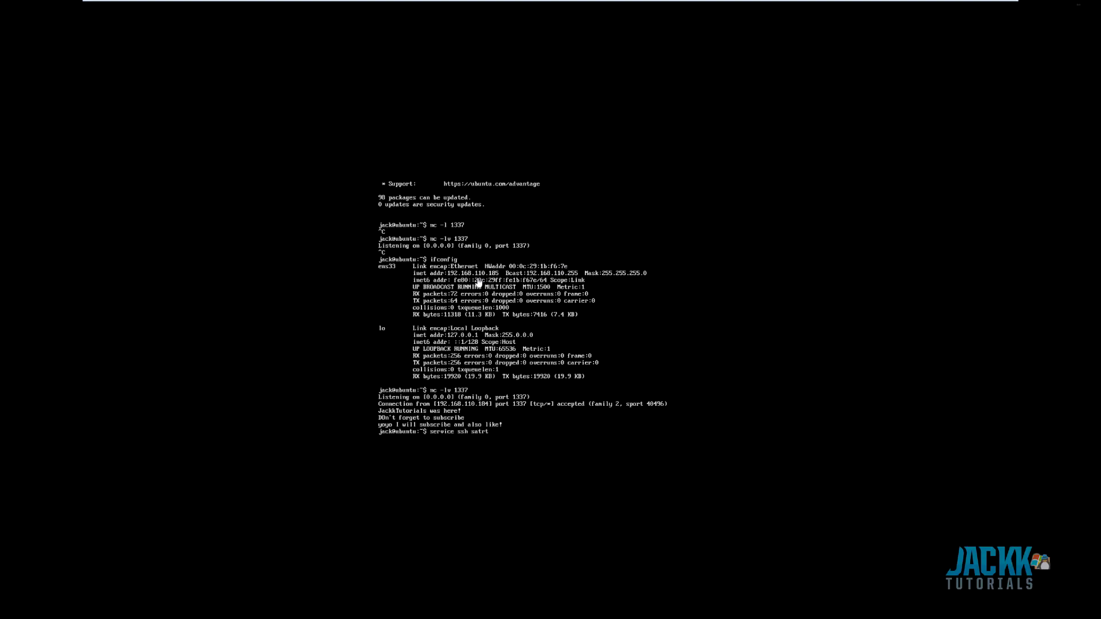
{"action": "type", "text": "vice ssh start"}
{"action": "key", "text": "Return"}
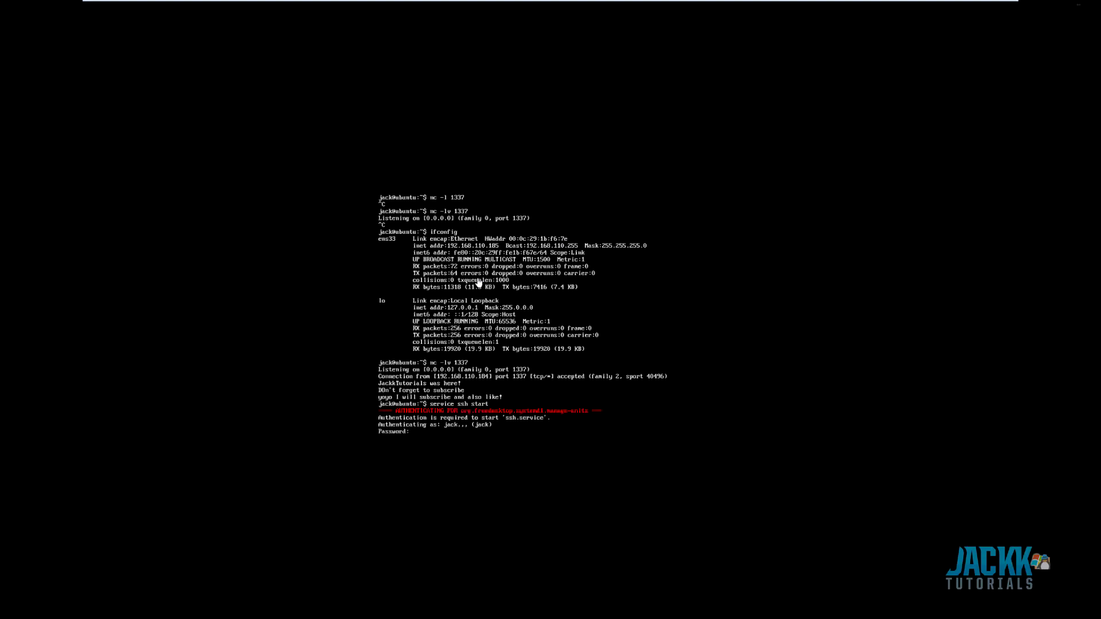
{"action": "key", "text": "Return"}
{"action": "mouse_move", "coordinate": [527, 3]}
{"action": "left_click", "coordinate": [457, 9]}
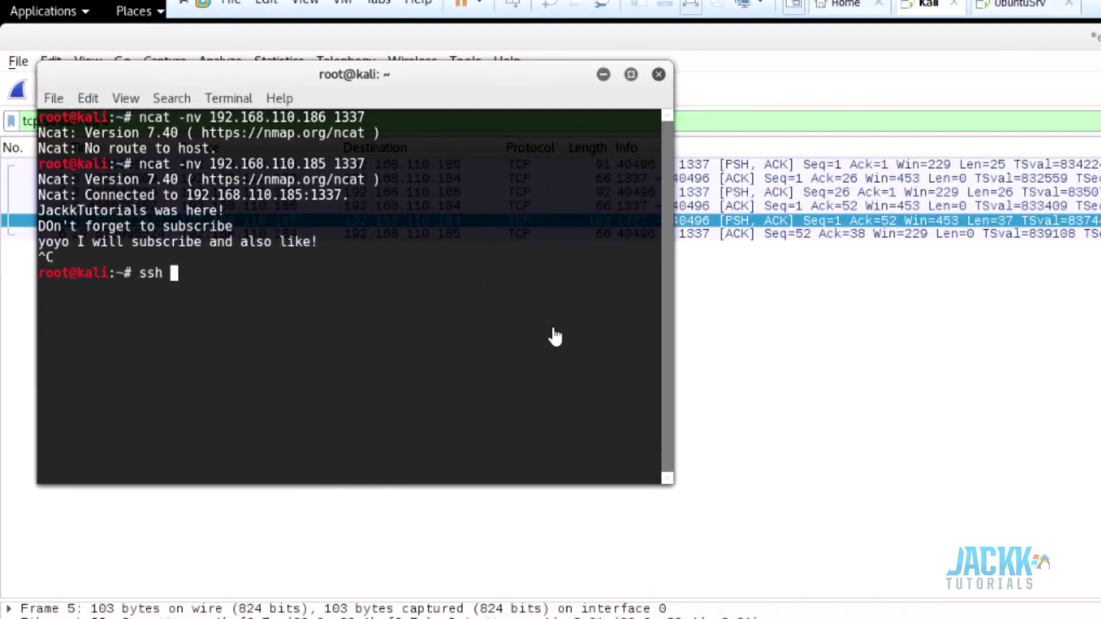
Start an SSH connection to the user's account at 192.168.110.185 and answer yes to continue connecting
{"action": "type", "text": "jack@192."}
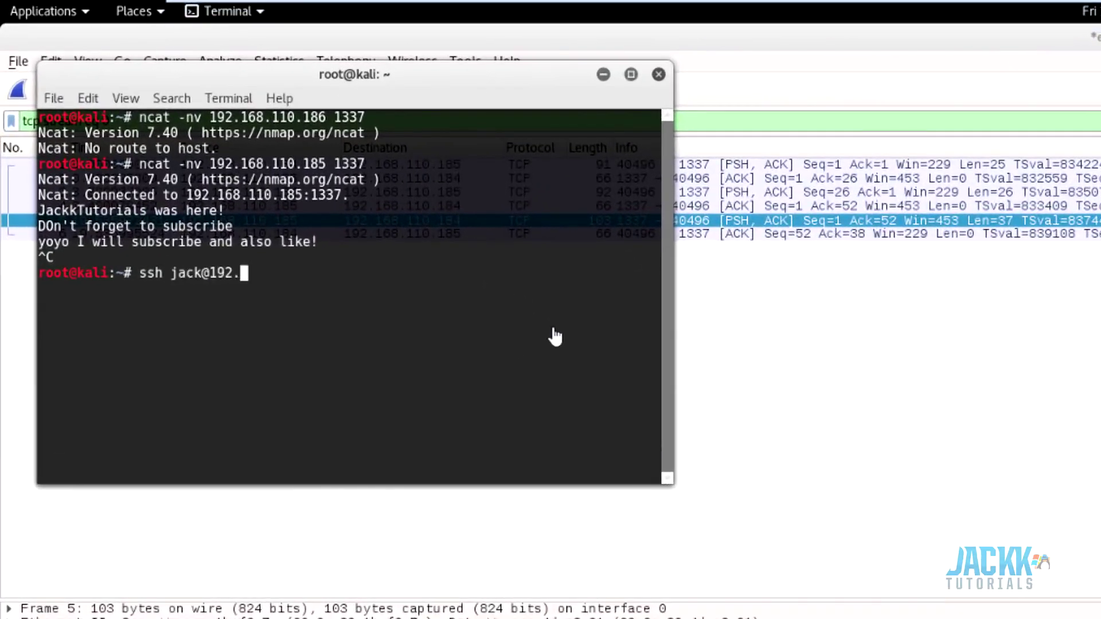
{"action": "type", "text": "168.110.185"}
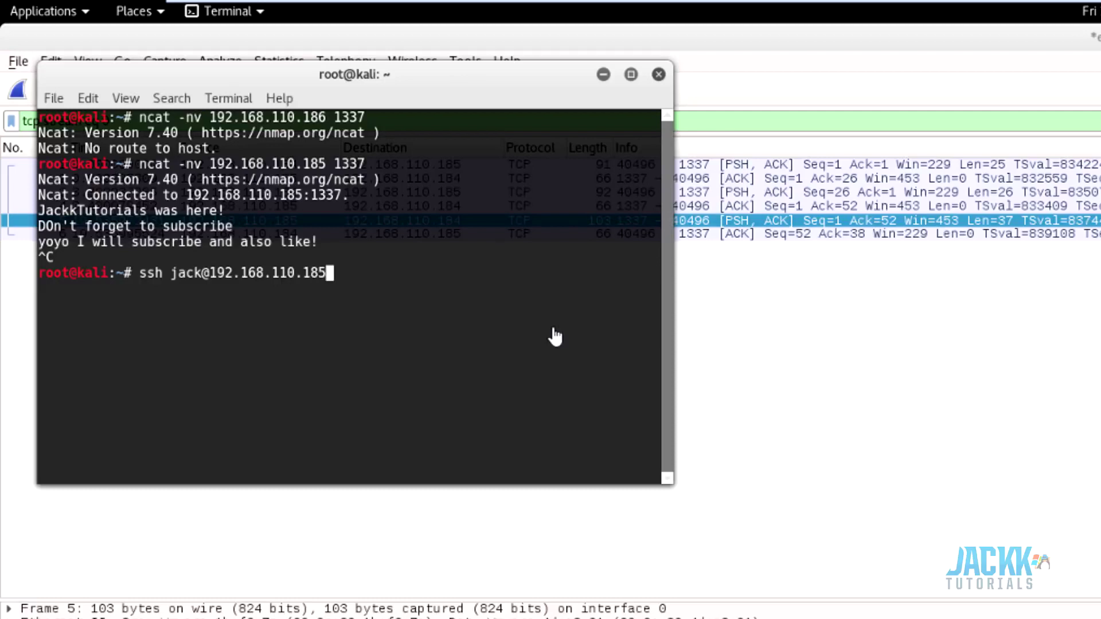
{"action": "key", "text": "Return"}
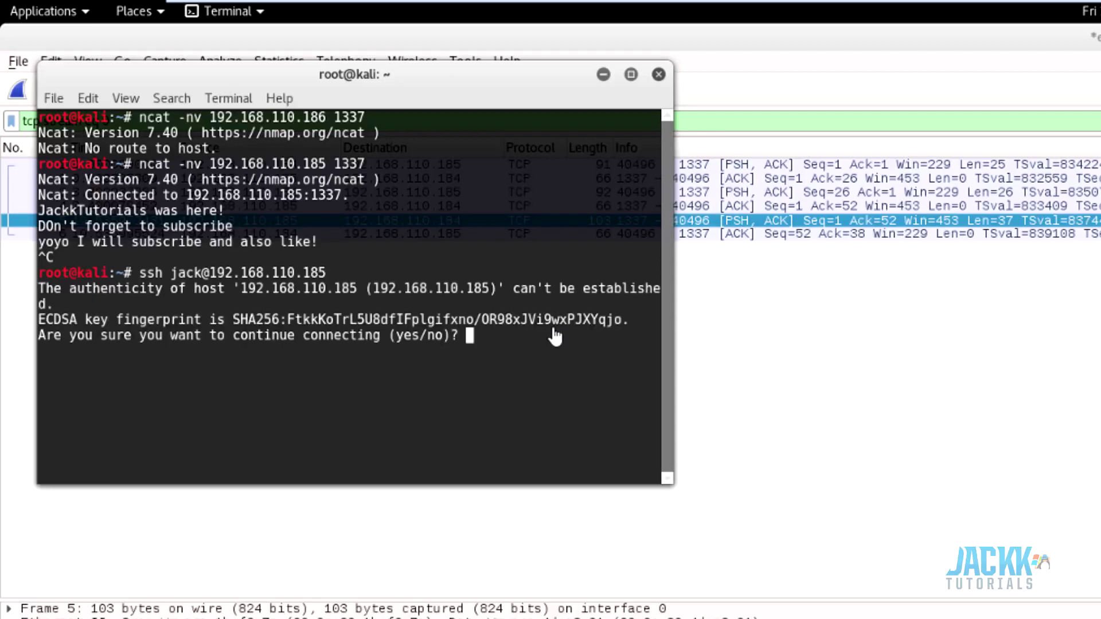
{"action": "type", "text": "yes"}
Switch to Wireshark and start a new live capture in place of the netcat capture
{"action": "left_click", "coordinate": [977, 393]}
{"action": "left_click", "coordinate": [18, 90]}
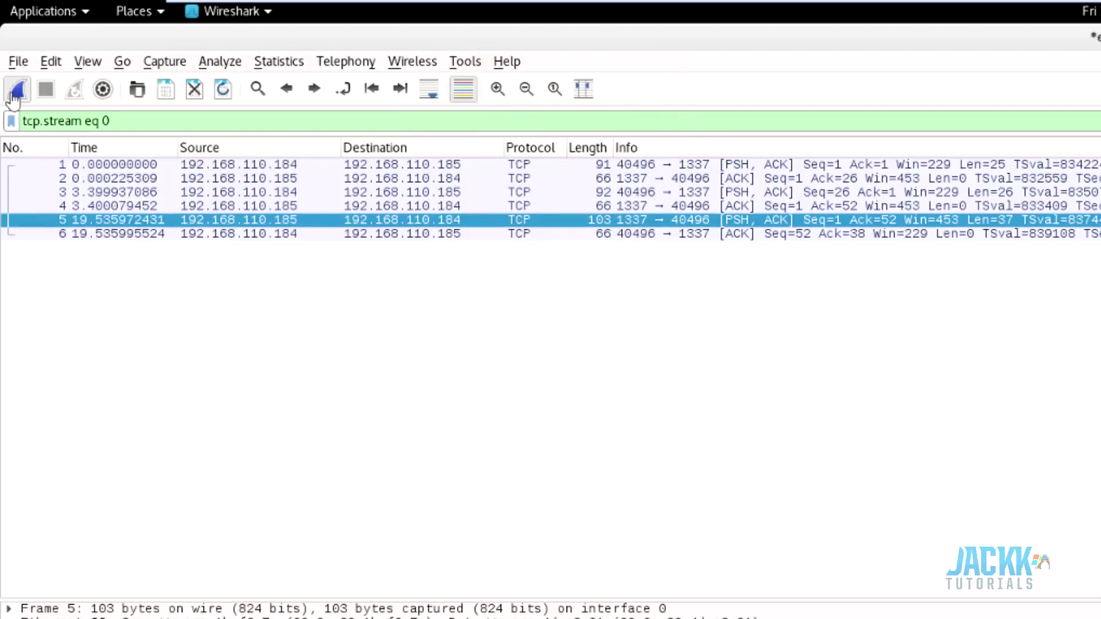
{"action": "left_click", "coordinate": [1010, 618]}
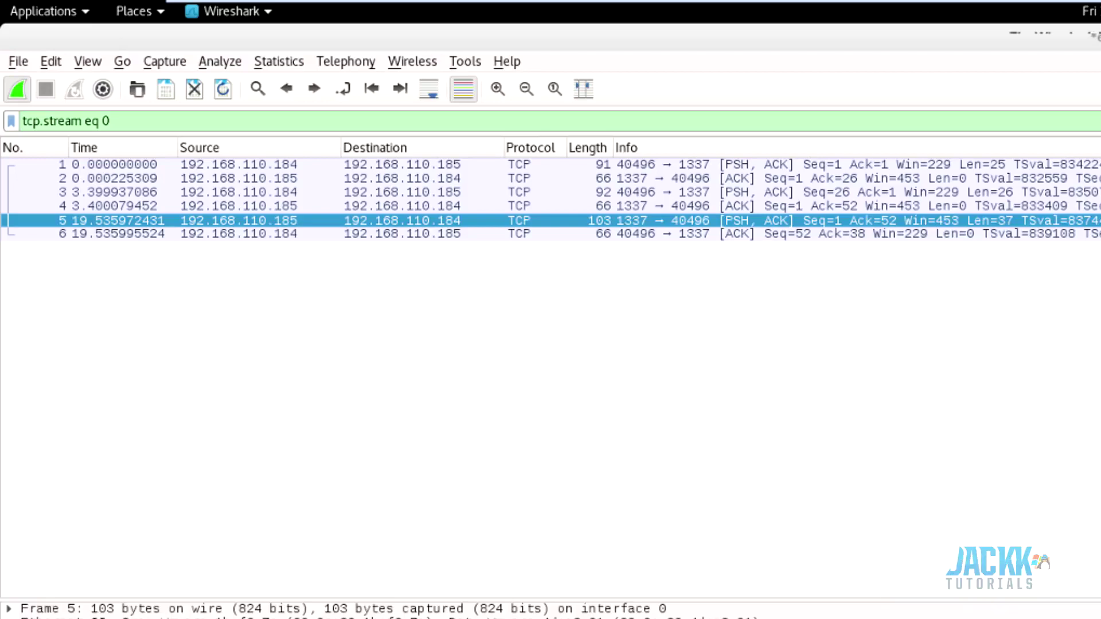
Return to the terminal, confirm the host prompt and log in to the SSH session with the account password
{"action": "key", "text": "alt+Tab"}
{"action": "key", "text": "Return"}
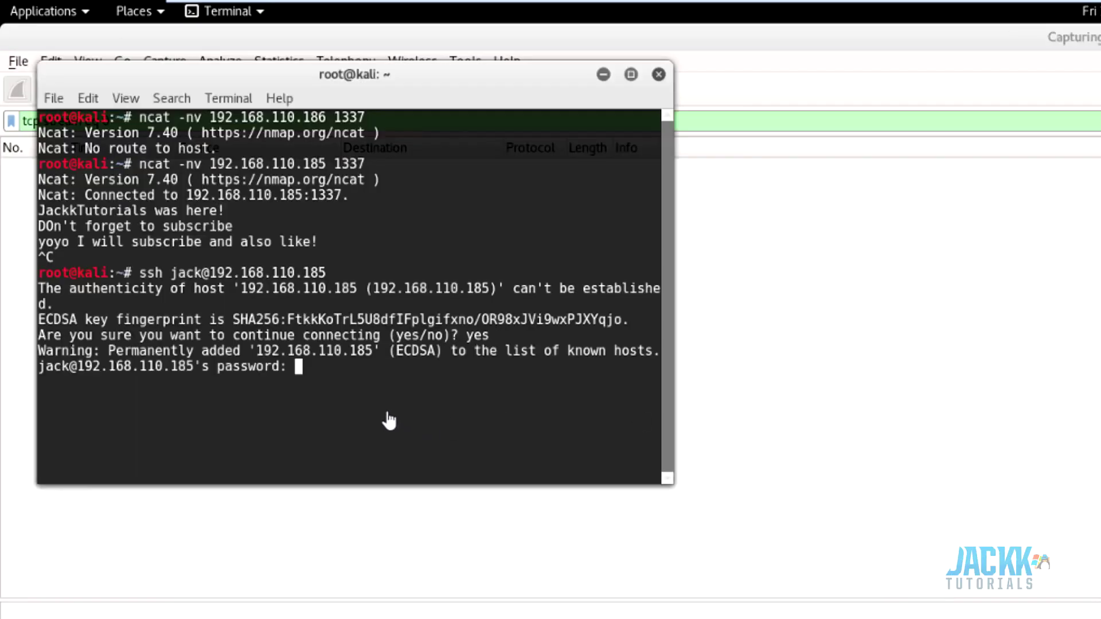
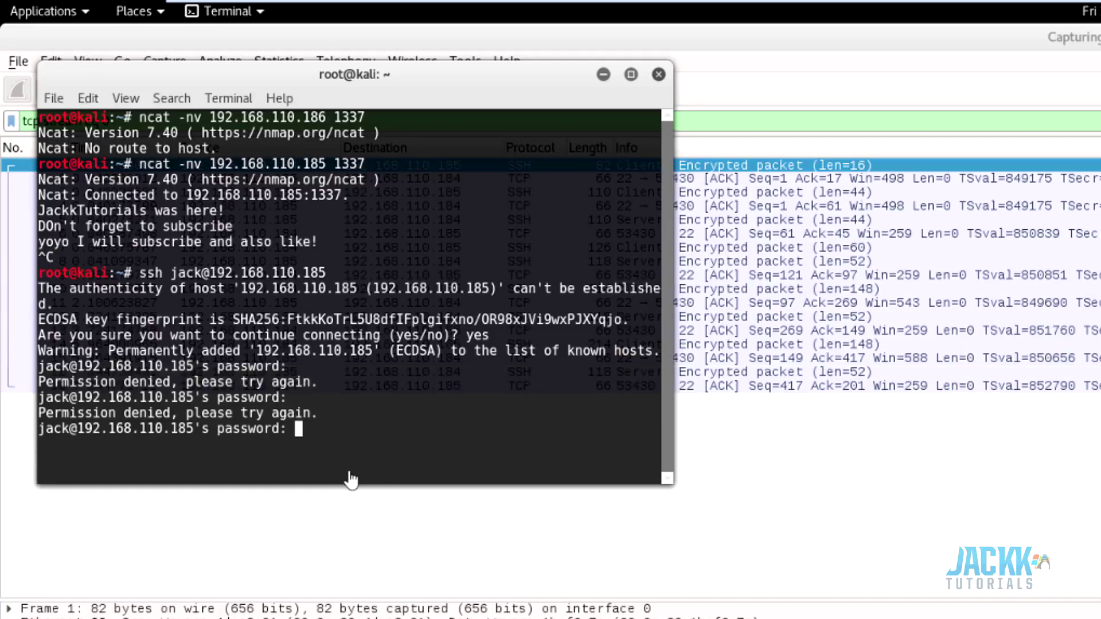
{"action": "key", "text": "Return"}
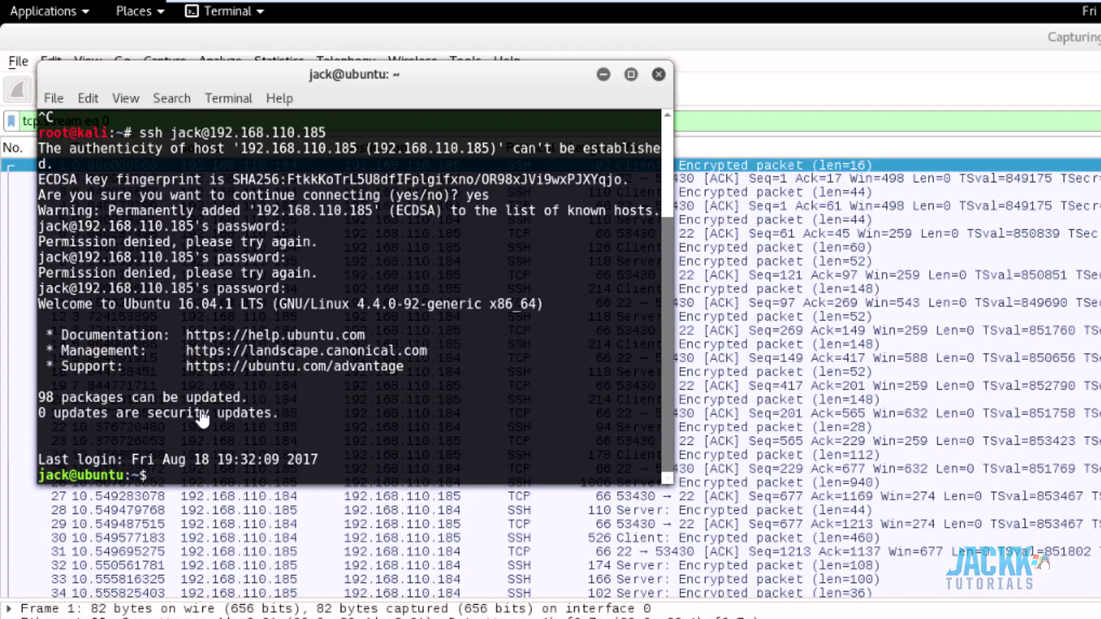
List the remote home directory with ls, and include its hidden files with ls -a
{"action": "type", "text": "ls"}
{"action": "key", "text": "Return"}
{"action": "type", "text": ";"}
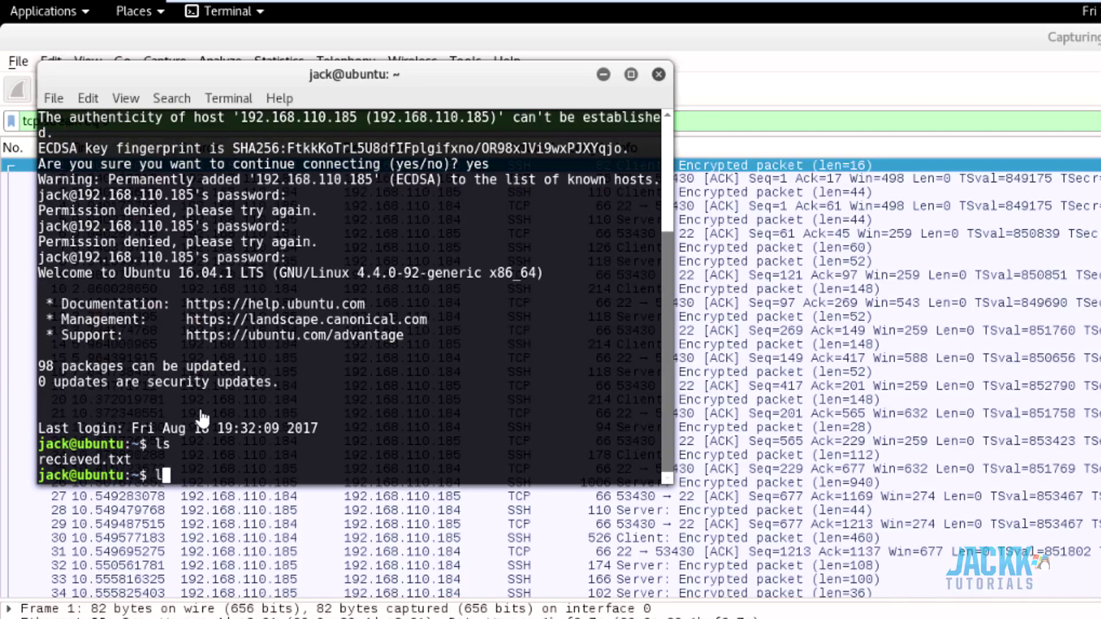
{"action": "type", "text": "s -a"}
{"action": "key", "text": "Return"}
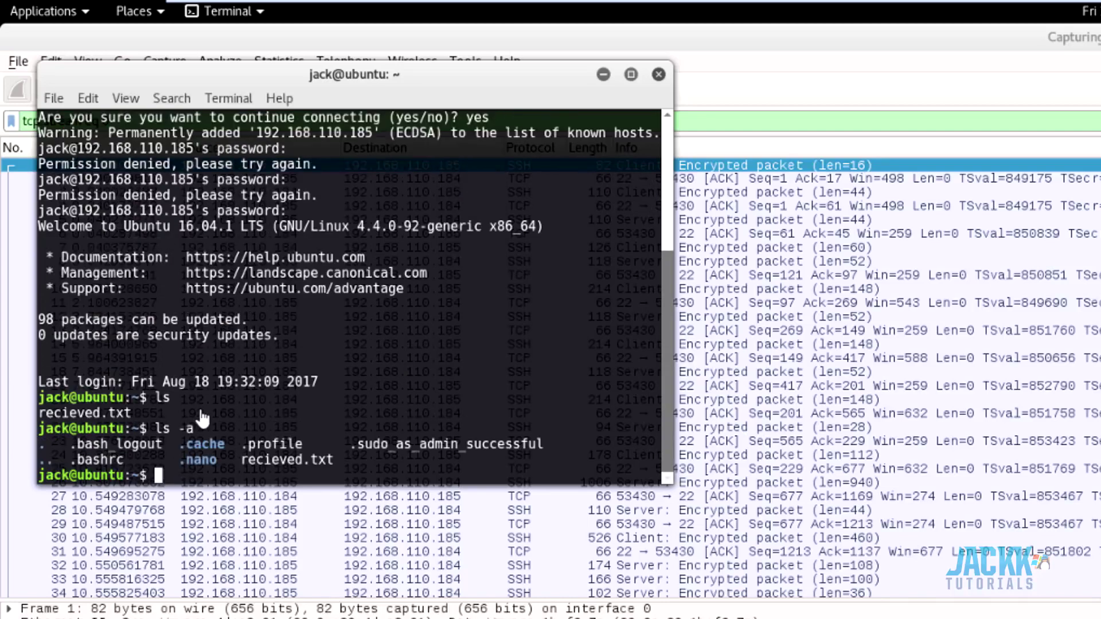
Open Hello.txt in nano over SSH, enter some random text and exit without saving
{"action": "type", "text": "nano Hel"}
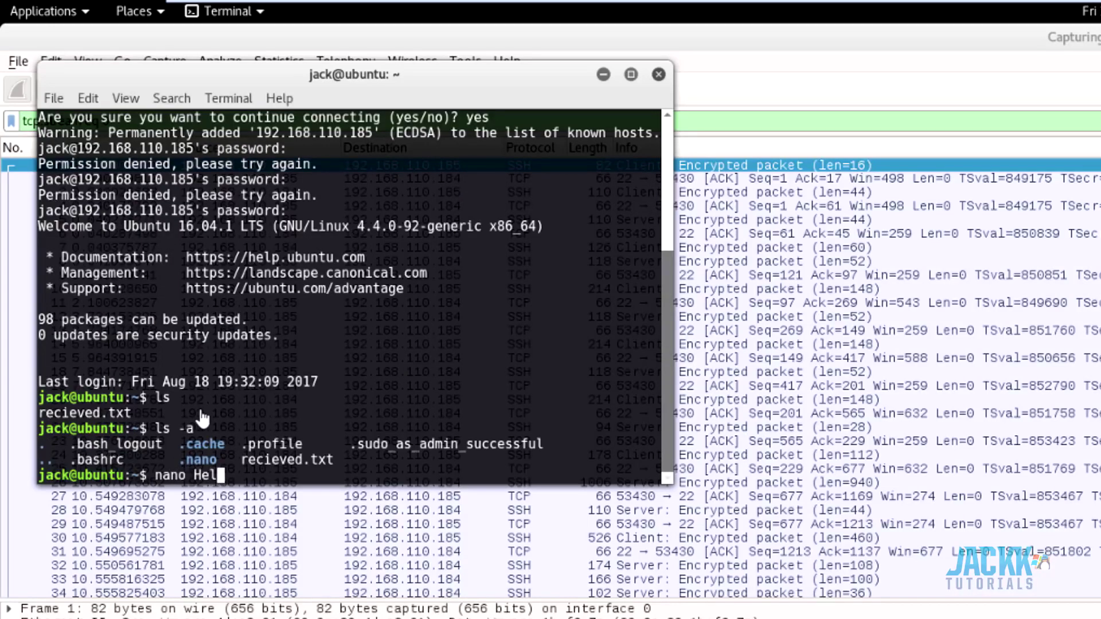
{"action": "type", "text": "lo.txt"}
{"action": "key", "text": "Return"}
{"action": "type", "text": "tgirrigjrtpg"}
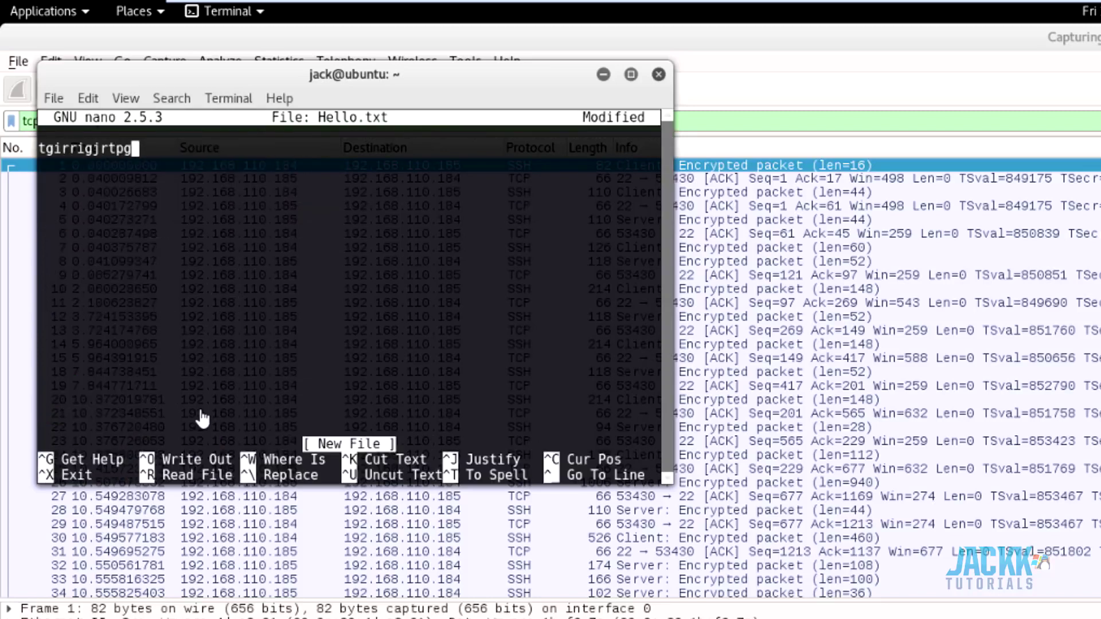
{"action": "key", "text": "ctrl+x"}
{"action": "type", "text": "n"}
Exit the SSH session and stop the running capture in Wireshark
{"action": "type", "text": "exit"}
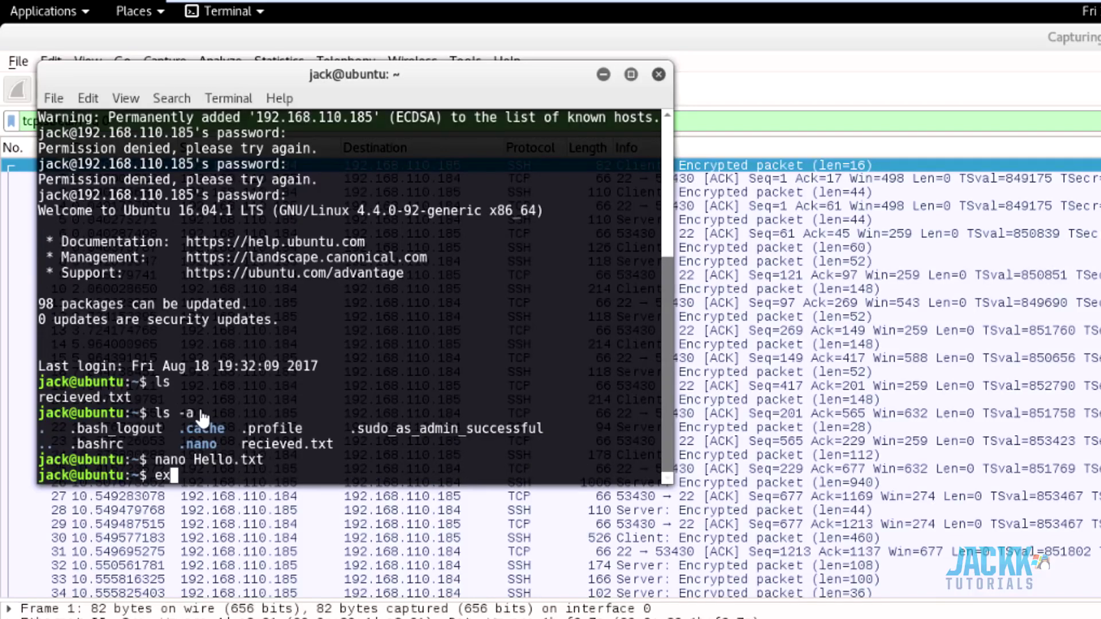
{"action": "key", "text": "Return"}
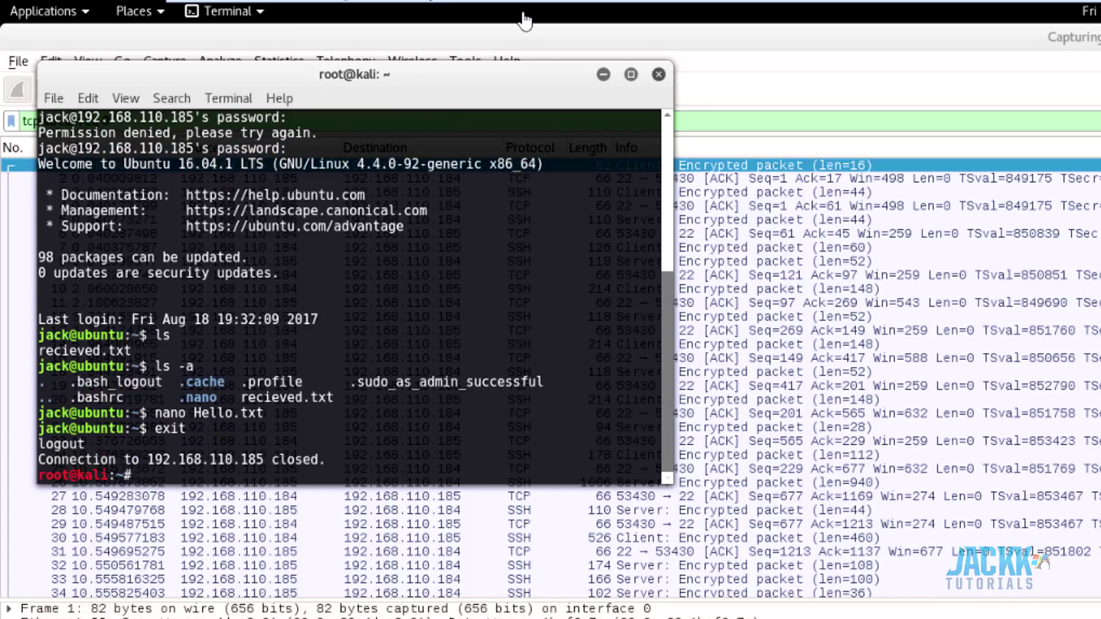
{"action": "left_click", "coordinate": [659, 74]}
{"action": "left_click", "coordinate": [757, 568]}
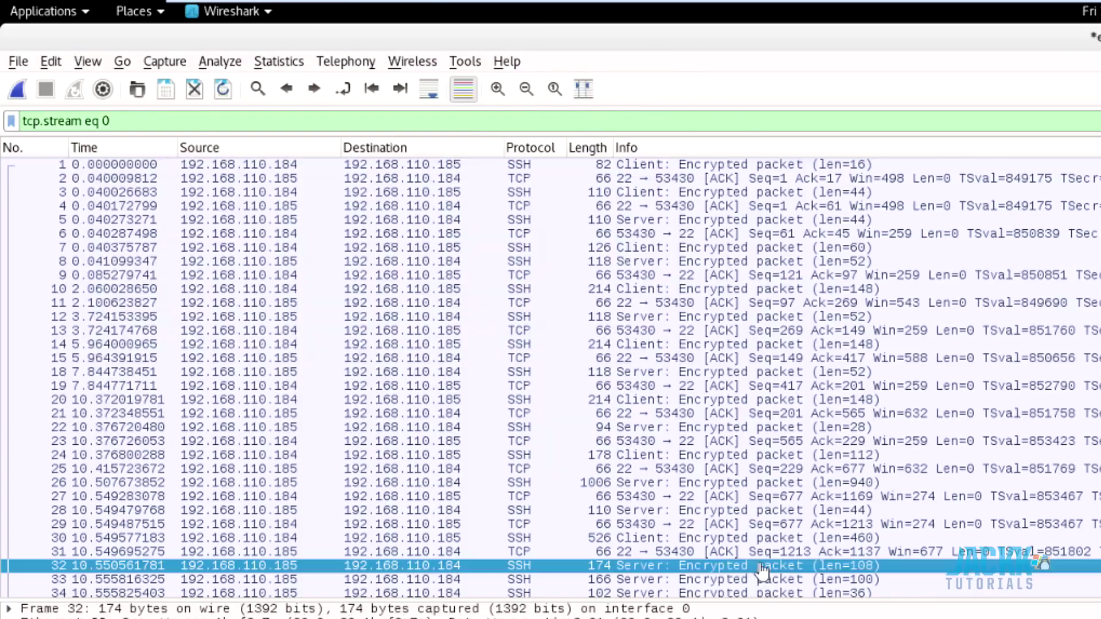
Follow the TCP stream of packet 1 in the SSH capture and return to the packet list
{"action": "right_click", "coordinate": [688, 167]}
{"action": "mouse_move", "coordinate": [917, 449]}
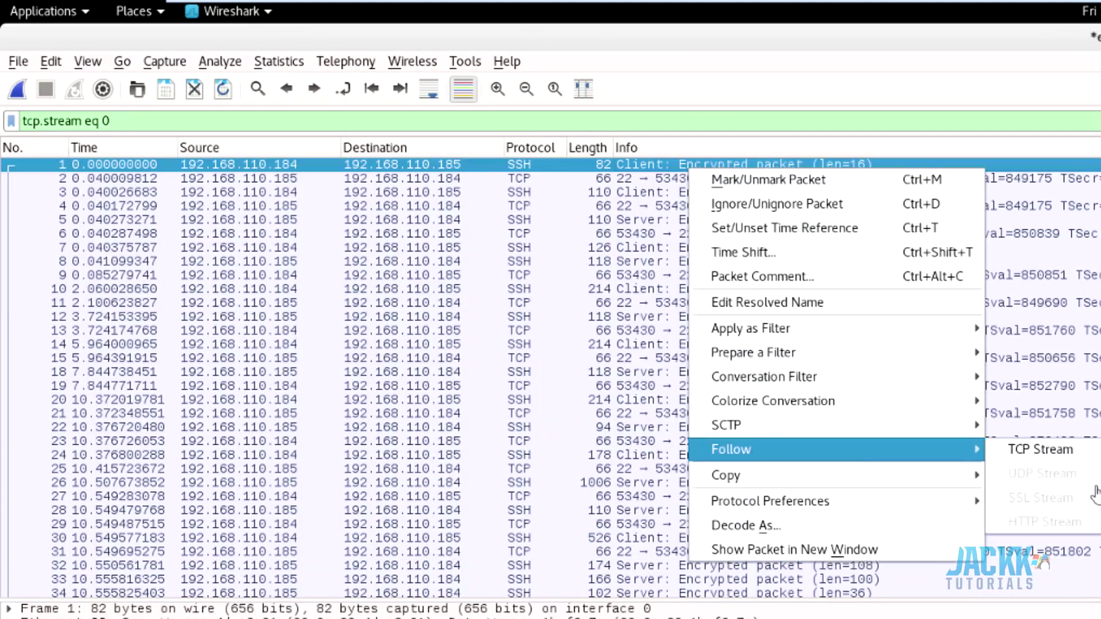
{"action": "left_click", "coordinate": [1044, 449]}
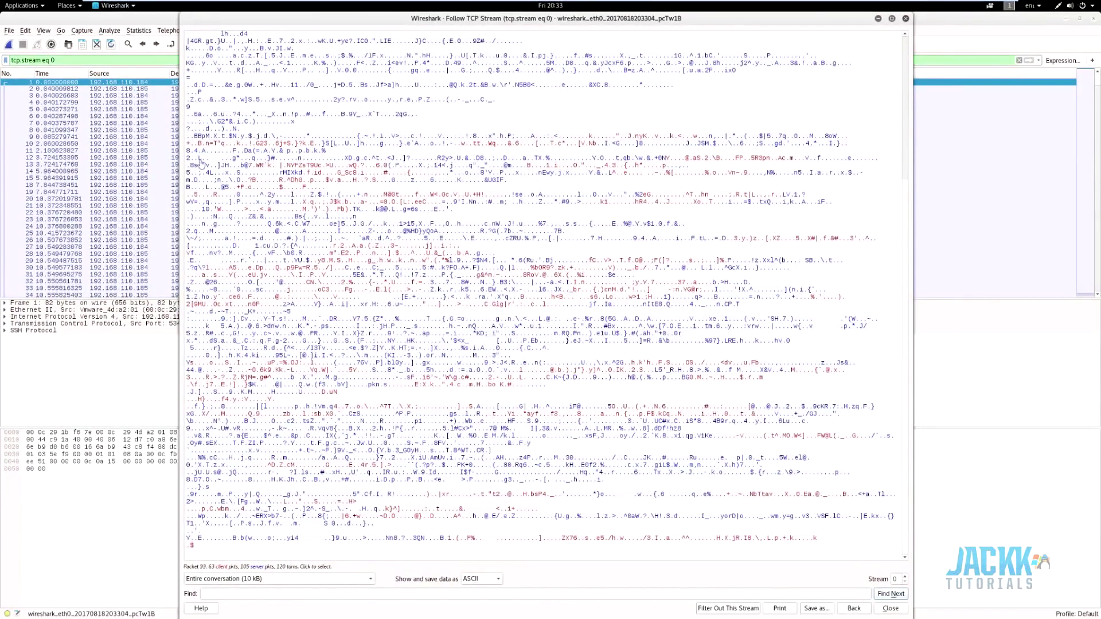
{"action": "double_click", "coordinate": [144, 90]}
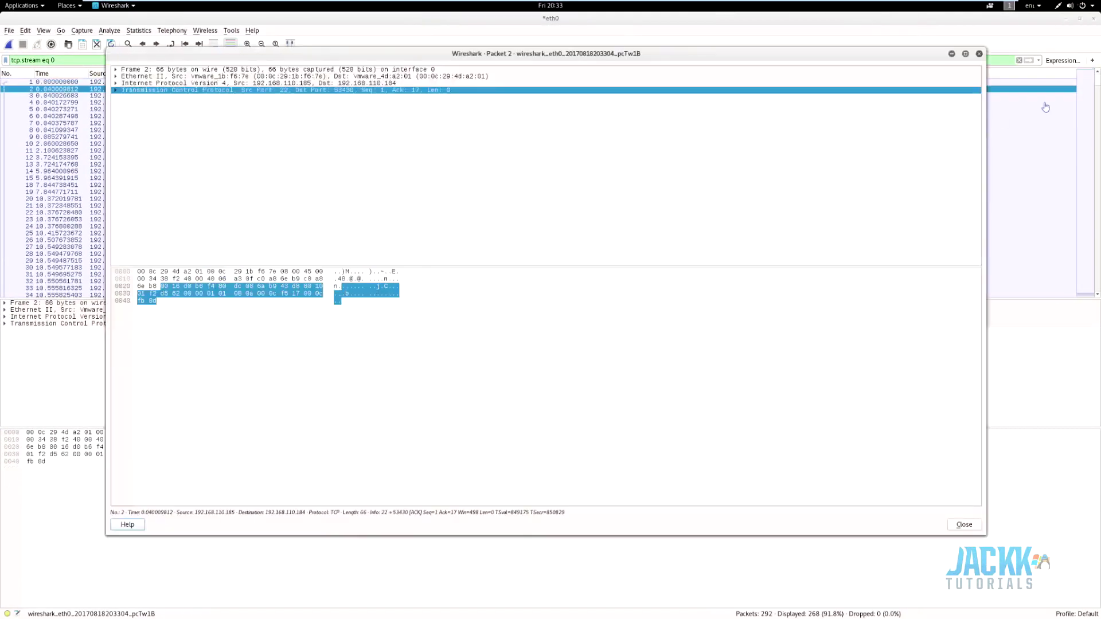
{"action": "left_click", "coordinate": [979, 54]}
Follow the TCP stream of packet 25, examine whether the SSH conversation is readable and close the stream window
{"action": "right_click", "coordinate": [379, 240]}
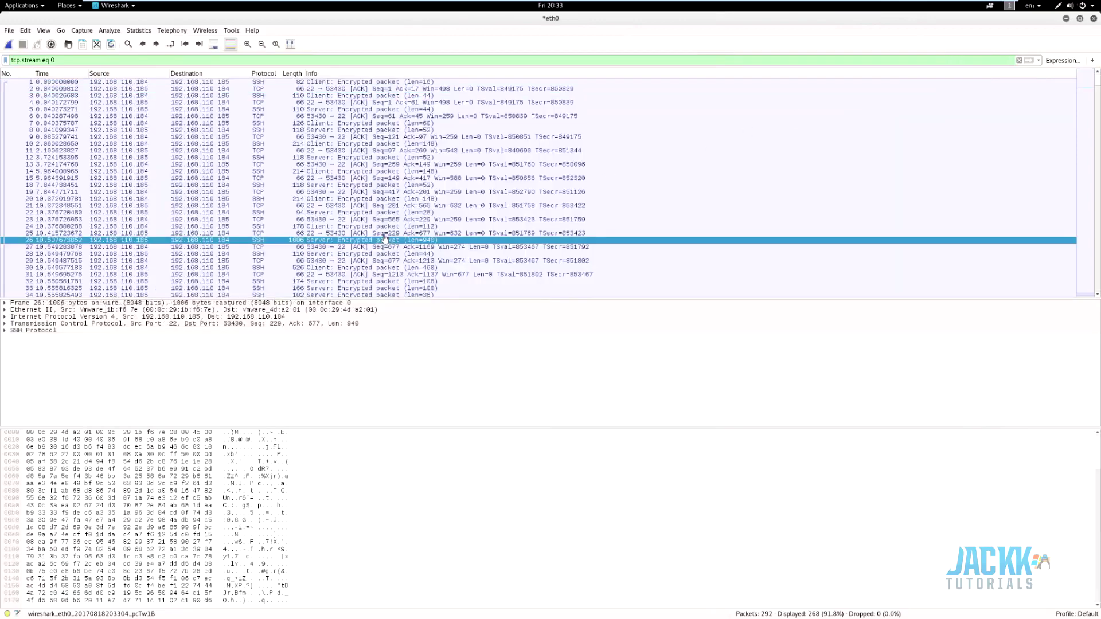
{"action": "mouse_move", "coordinate": [441, 376]}
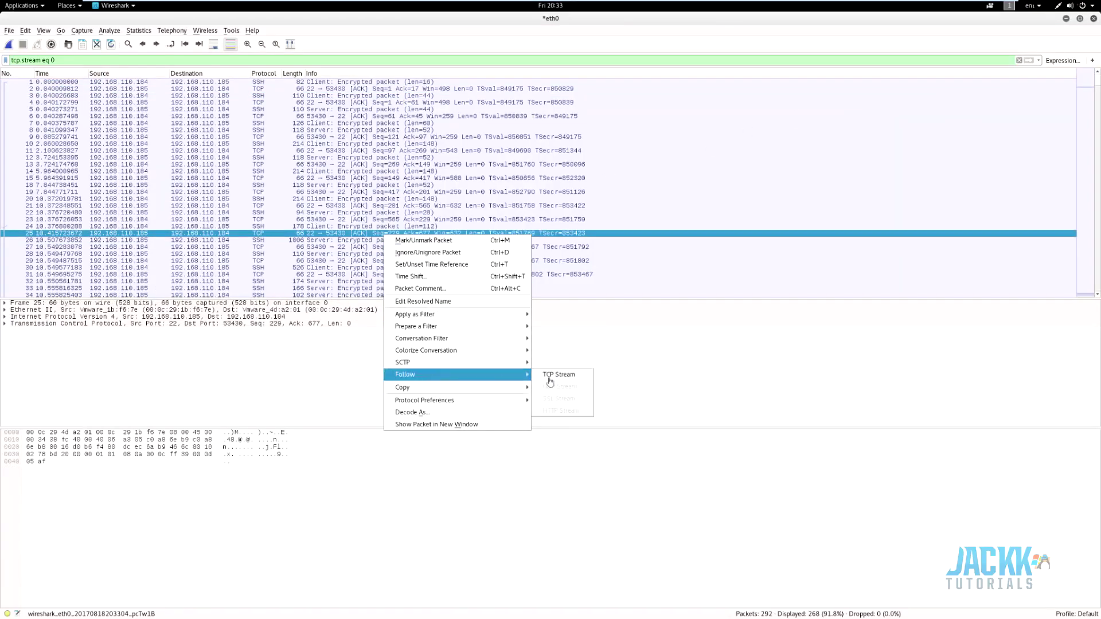
{"action": "left_click", "coordinate": [552, 377]}
{"action": "scroll", "coordinate": [437, 285], "scroll_direction": "down", "scroll_amount": 8}
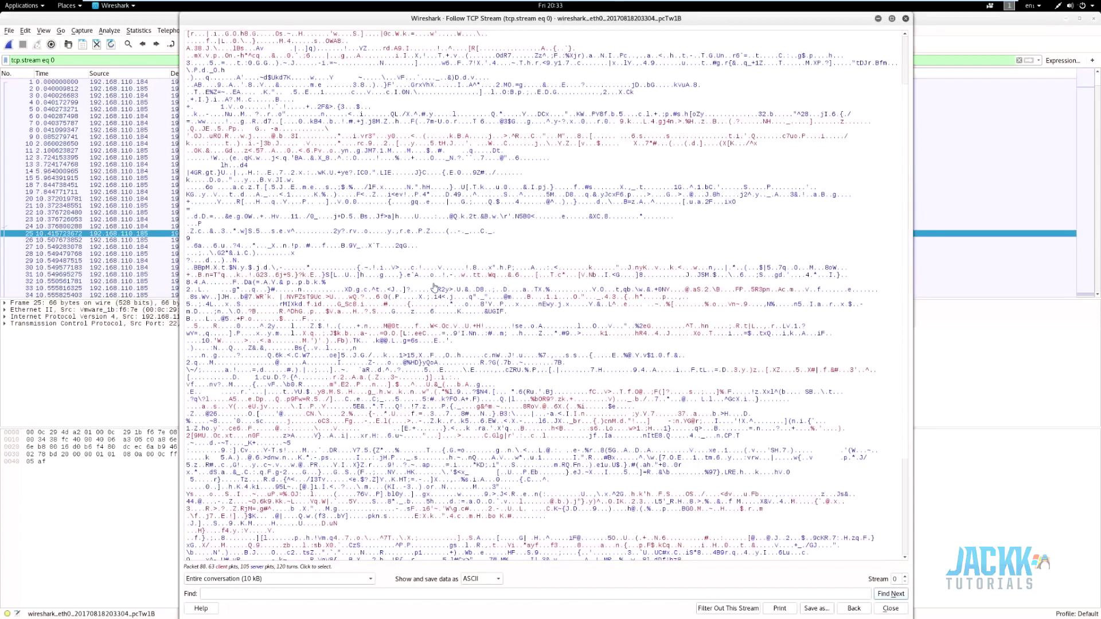
{"action": "scroll", "coordinate": [437, 285], "scroll_direction": "down", "scroll_amount": 2}
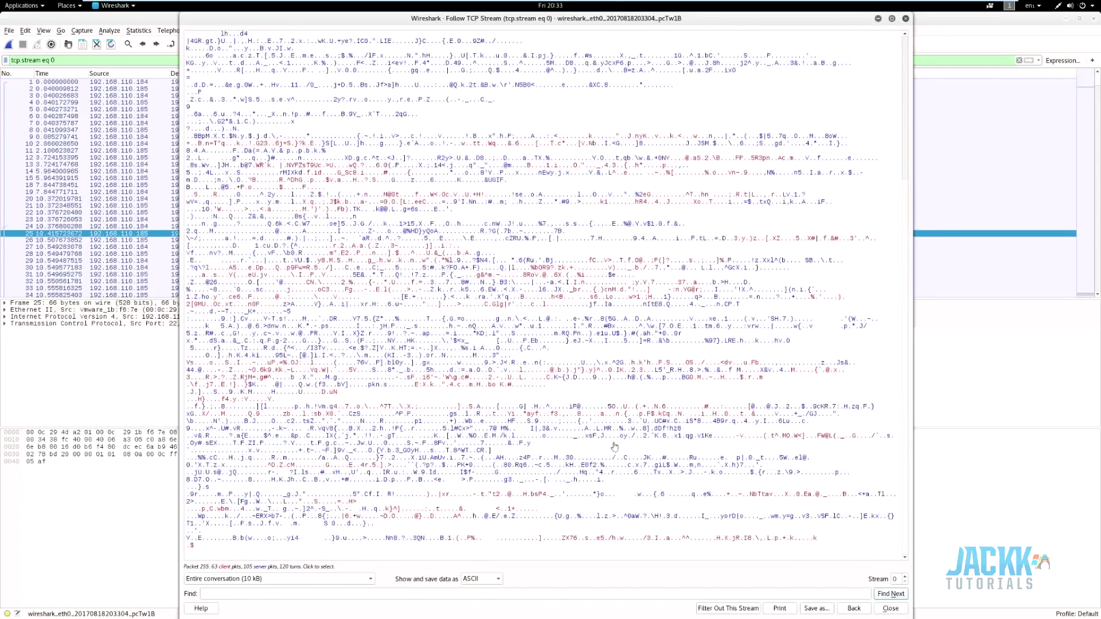
{"action": "scroll", "coordinate": [892, 143], "scroll_direction": "up", "scroll_amount": 8}
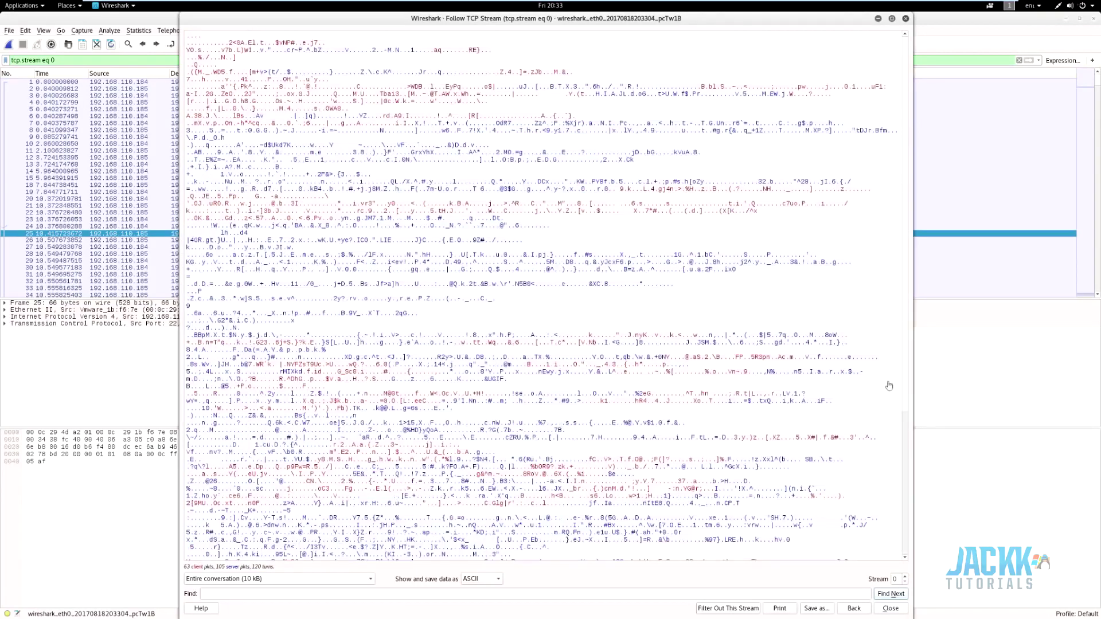
{"action": "left_click", "coordinate": [905, 19]}
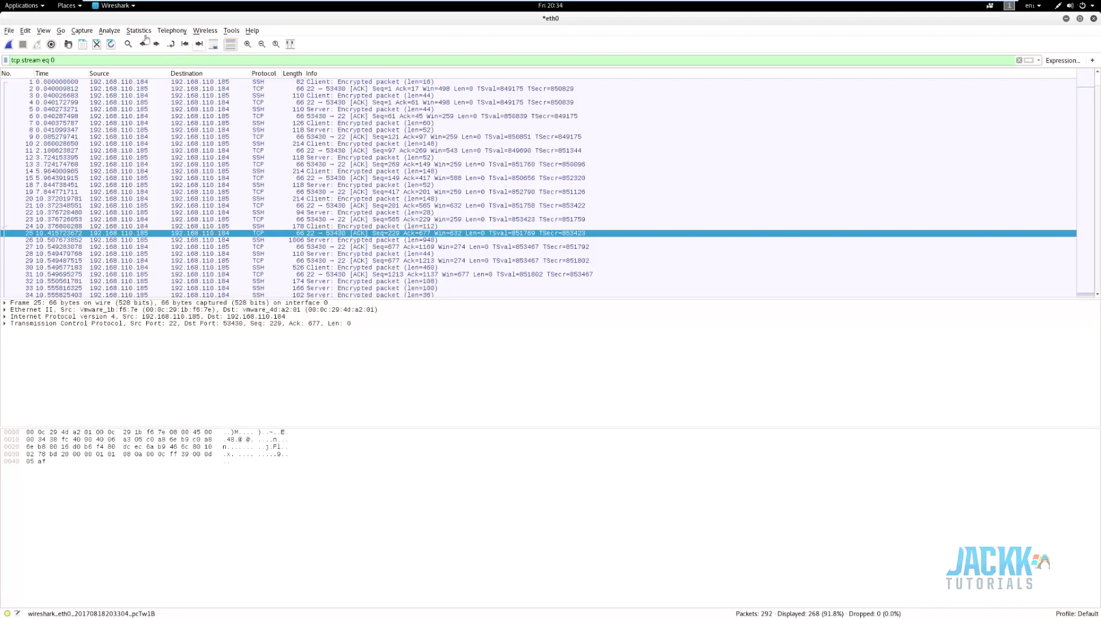
{"action": "left_click", "coordinate": [29, 32]}
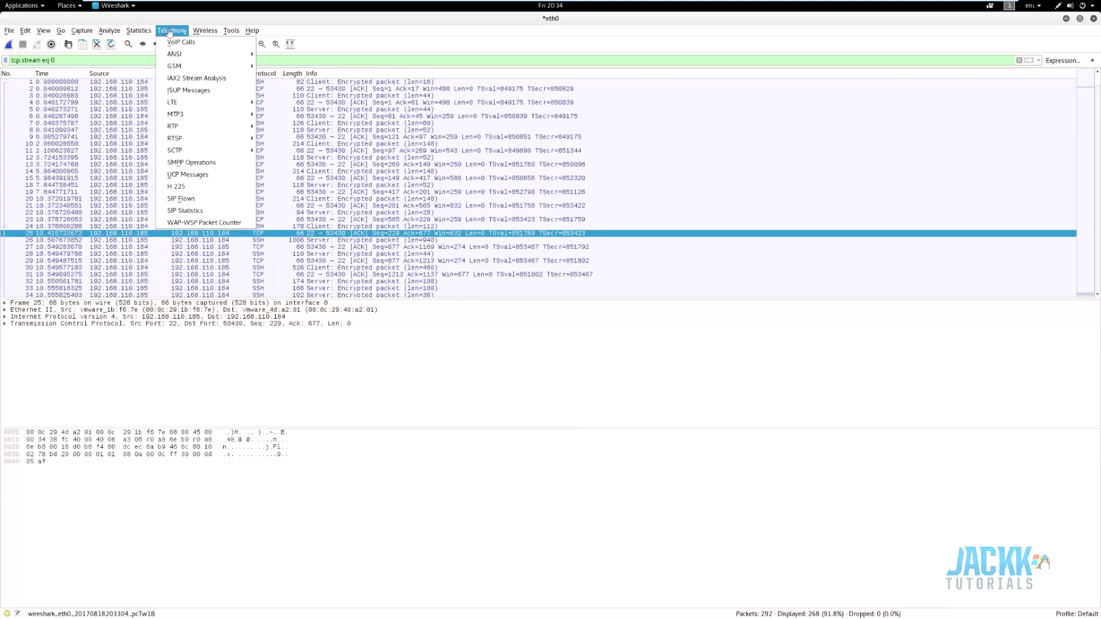
{"action": "mouse_move", "coordinate": [173, 38]}
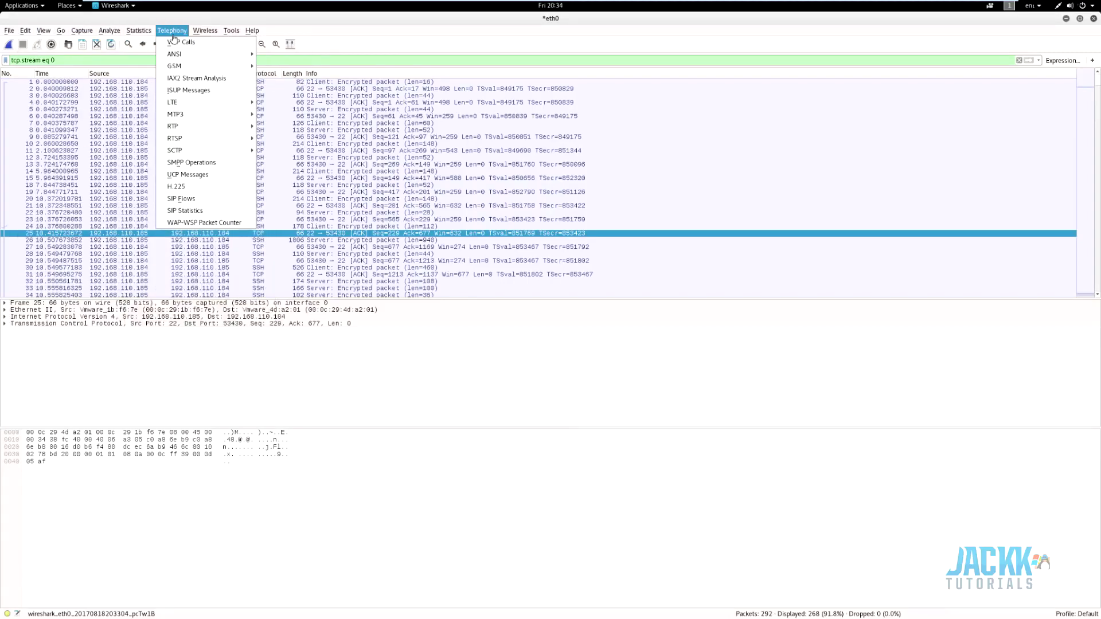
{"action": "left_click", "coordinate": [404, 212]}
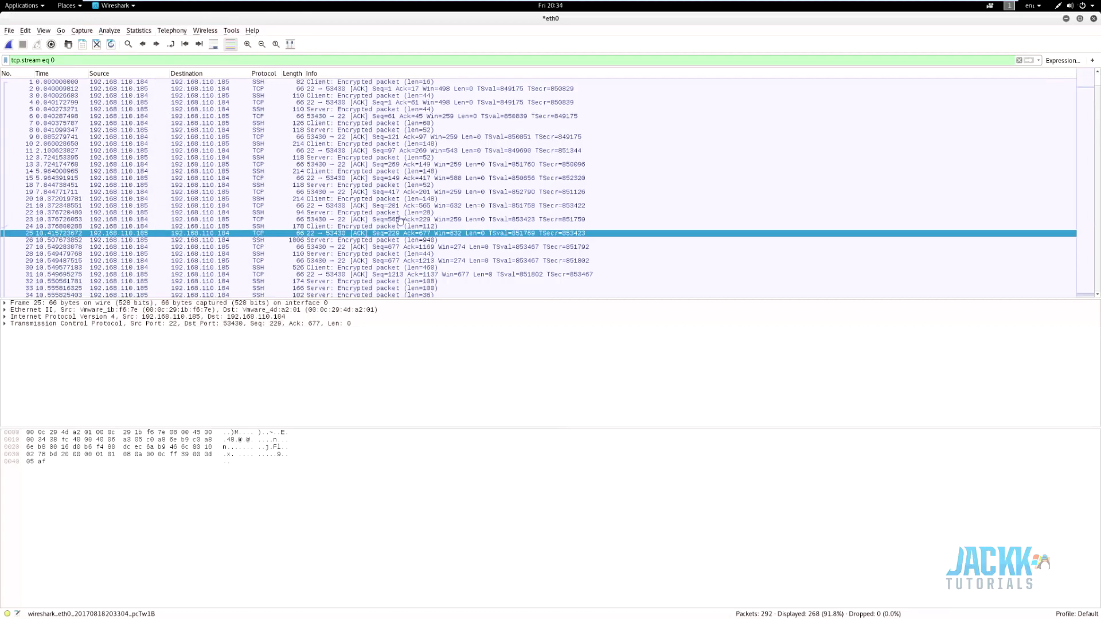
Close Wireshark without saving the capture and close the Captures folder window
{"action": "left_click", "coordinate": [1093, 20]}
{"action": "left_click", "coordinate": [542, 316]}
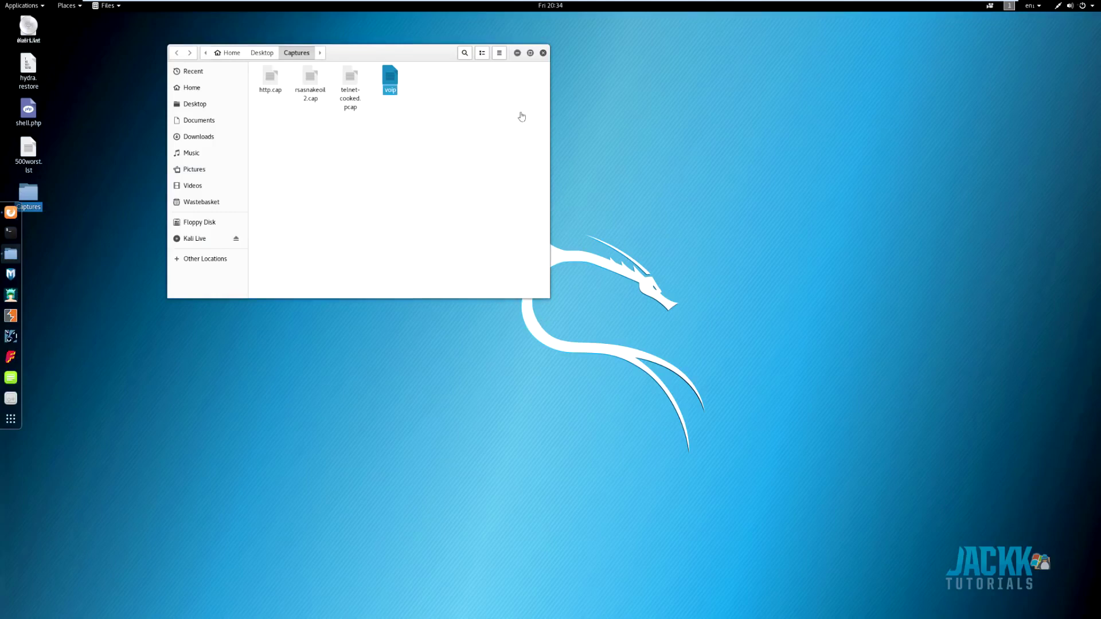
{"action": "left_click", "coordinate": [543, 53]}
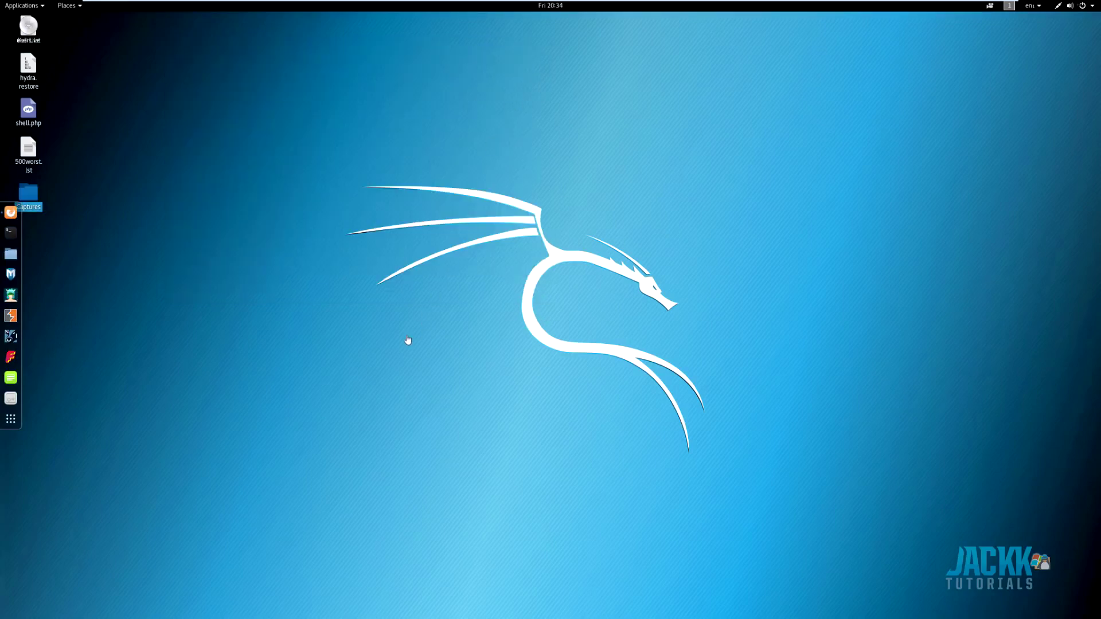